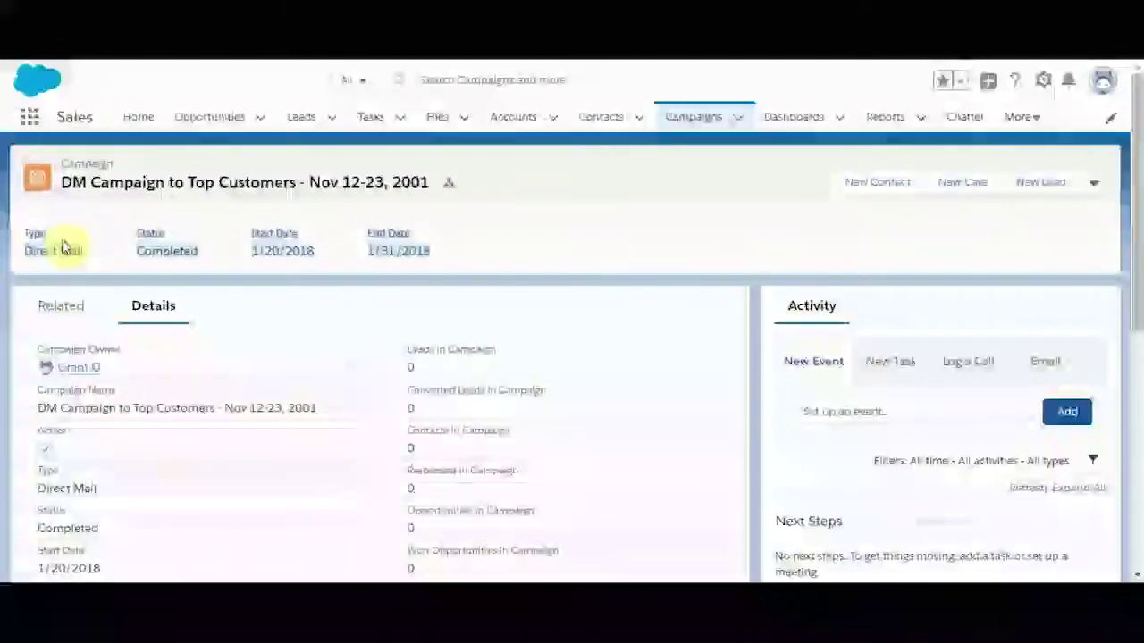
Examine the type, status and start date in the DM Campaign to Top Customers header
{"action": "left_click_drag", "start_coordinate": [28, 251], "coordinate": [90, 259]}
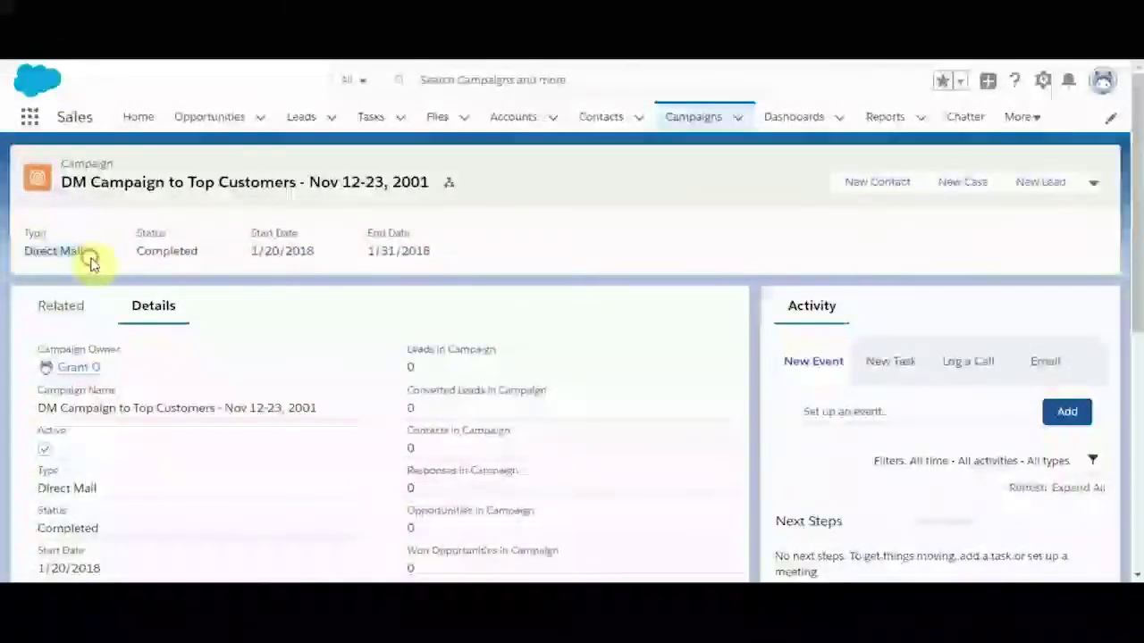
{"action": "left_click", "coordinate": [157, 250]}
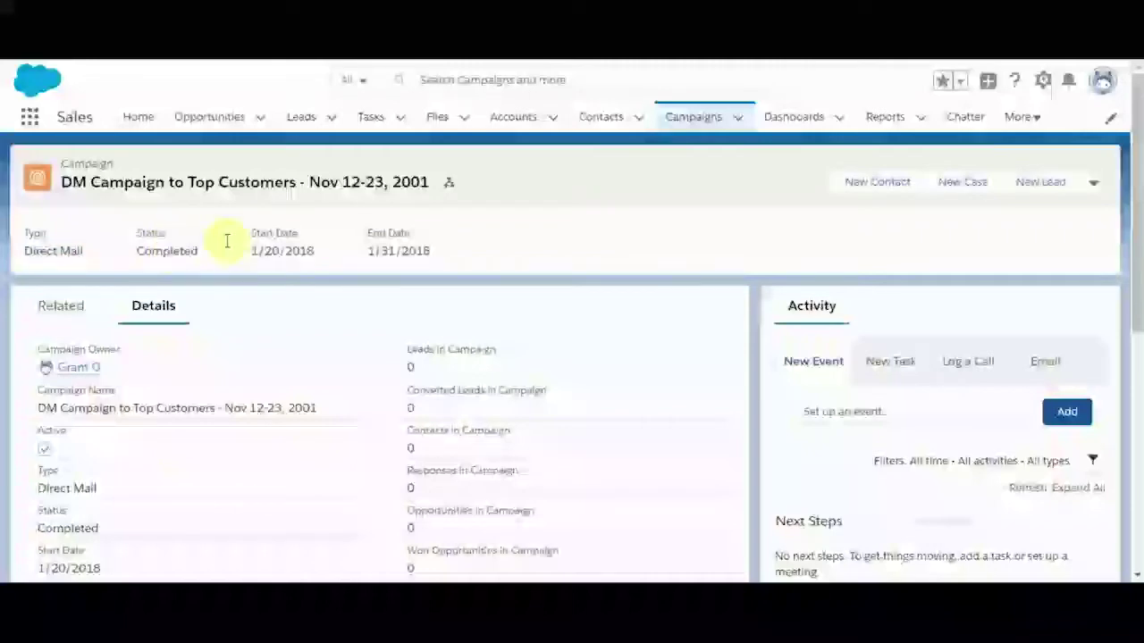
{"action": "left_click_drag", "start_coordinate": [255, 234], "coordinate": [327, 263]}
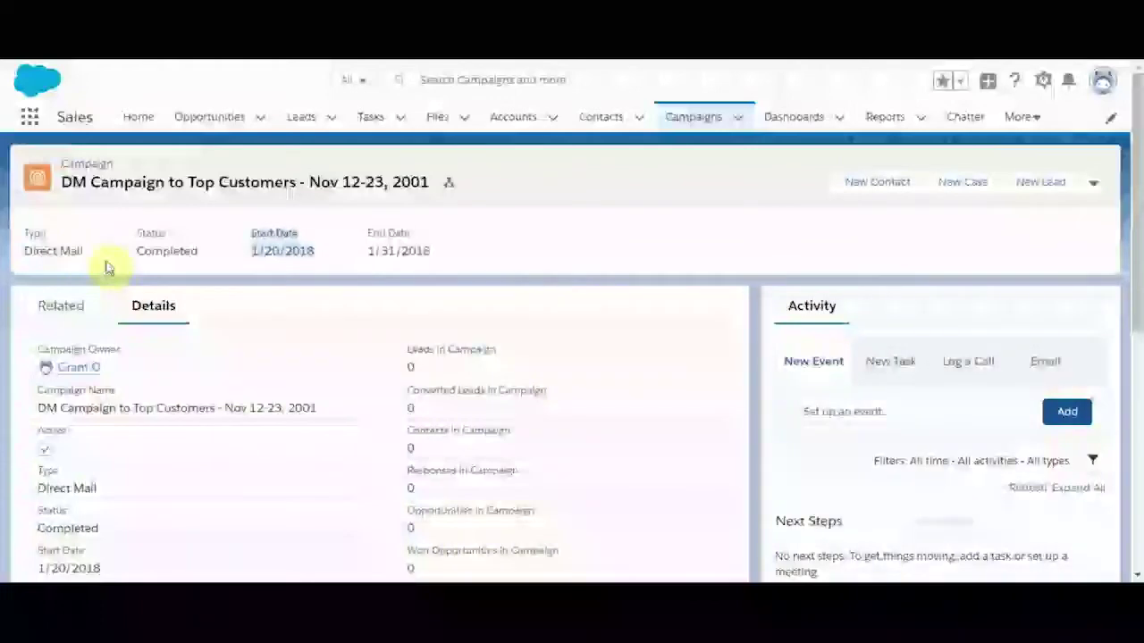
{"action": "left_click", "coordinate": [265, 242]}
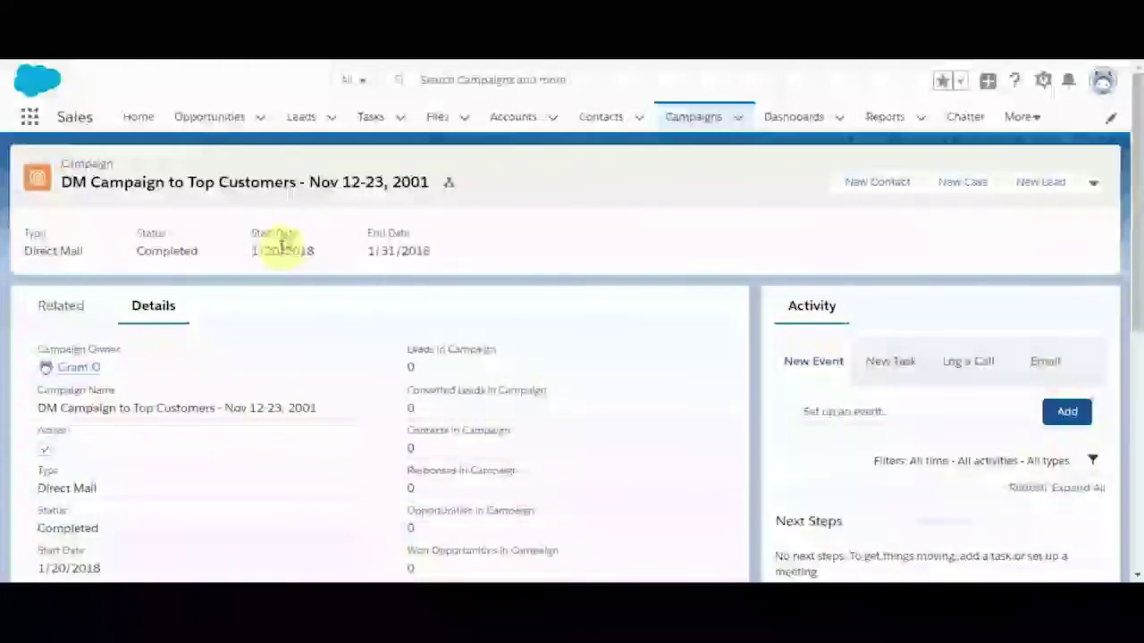
{"action": "left_click_drag", "start_coordinate": [253, 250], "coordinate": [308, 251]}
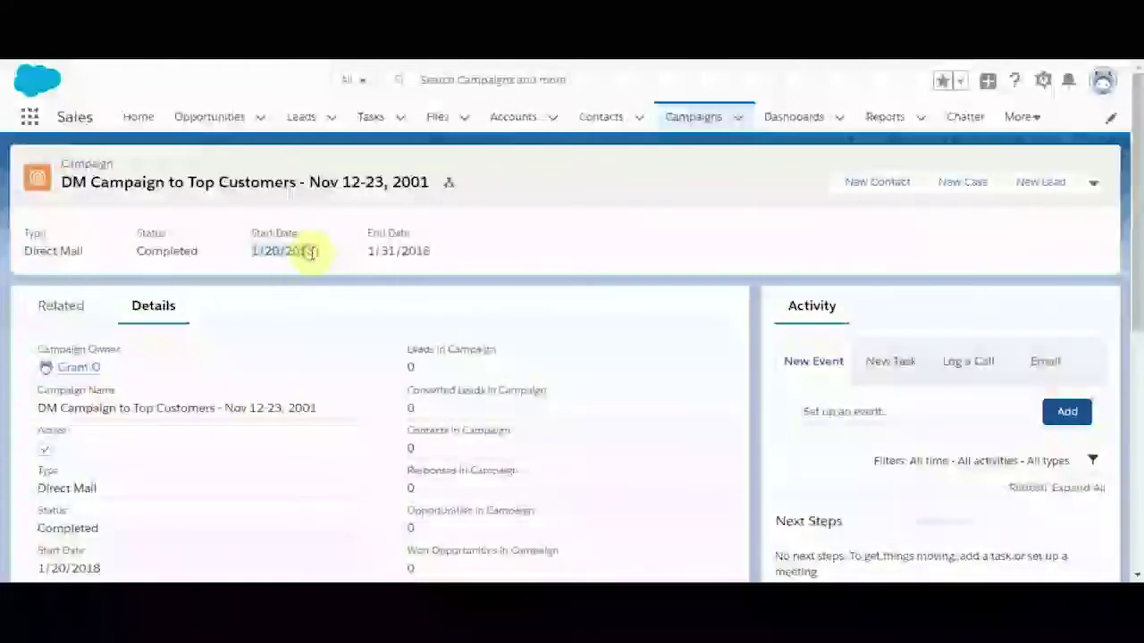
Review the campaign's detail fields, including dates, expected revenue, budgeted and actual cost, expected response and number sent
{"action": "scroll", "coordinate": [250, 362], "scroll_direction": "down", "scroll_amount": 2}
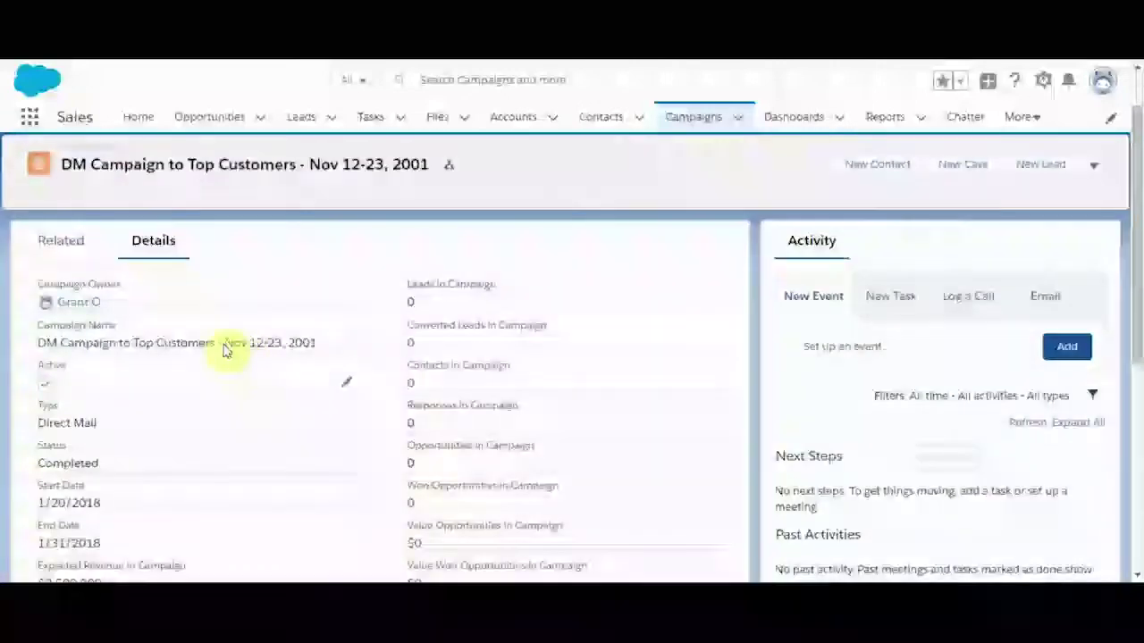
{"action": "scroll", "coordinate": [178, 343], "scroll_direction": "down", "scroll_amount": 2}
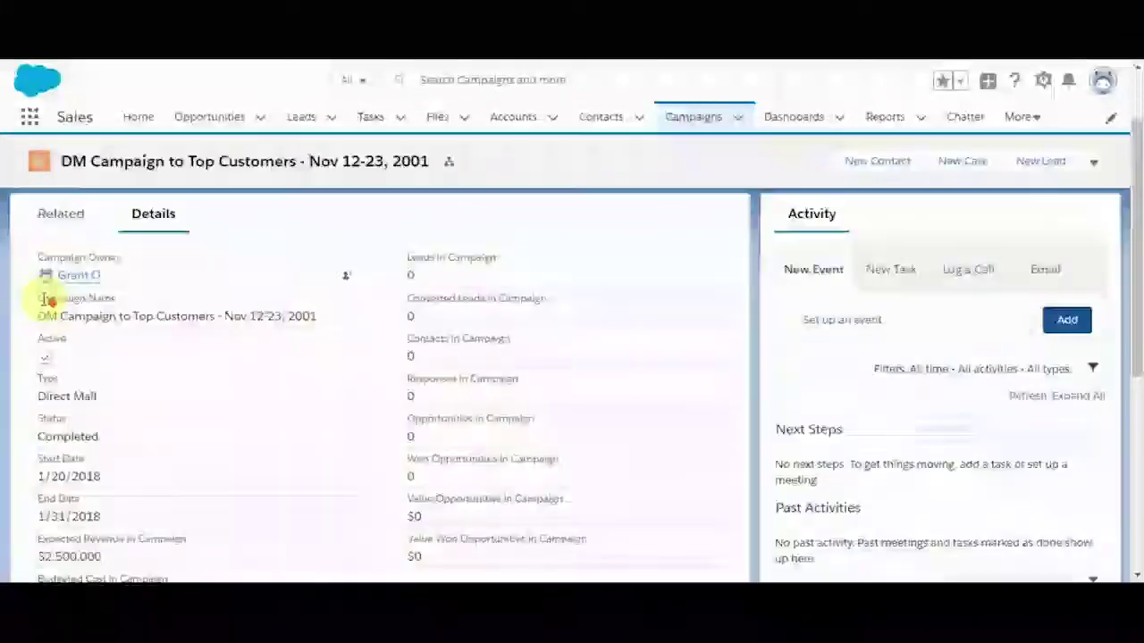
{"action": "scroll", "coordinate": [45, 299], "scroll_direction": "down", "scroll_amount": 4}
{"action": "scroll", "coordinate": [43, 300], "scroll_direction": "down", "scroll_amount": 3}
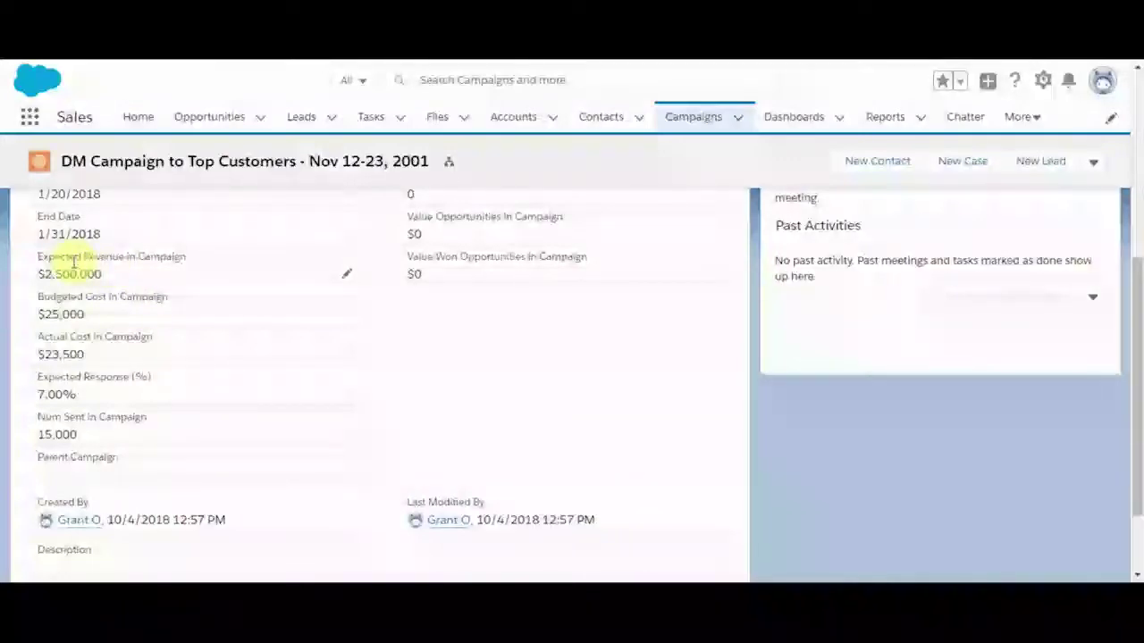
{"action": "scroll", "coordinate": [74, 262], "scroll_direction": "down", "scroll_amount": 2}
{"action": "scroll", "coordinate": [74, 268], "scroll_direction": "down", "scroll_amount": 1}
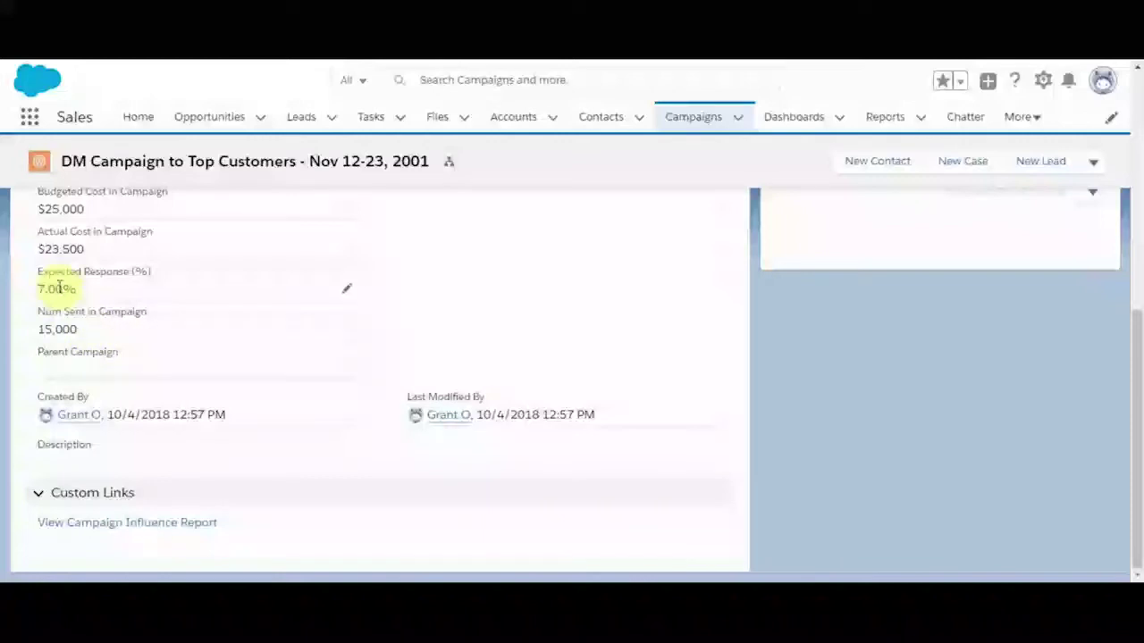
{"action": "scroll", "coordinate": [56, 291], "scroll_direction": "up", "scroll_amount": 1}
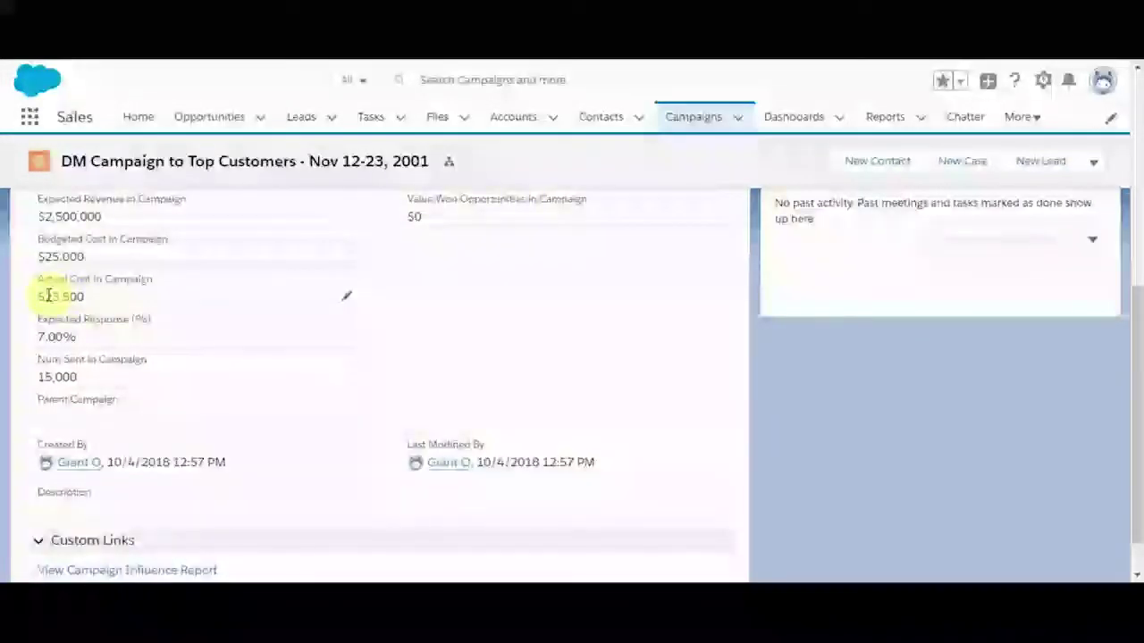
{"action": "scroll", "coordinate": [45, 259], "scroll_direction": "up", "scroll_amount": 1}
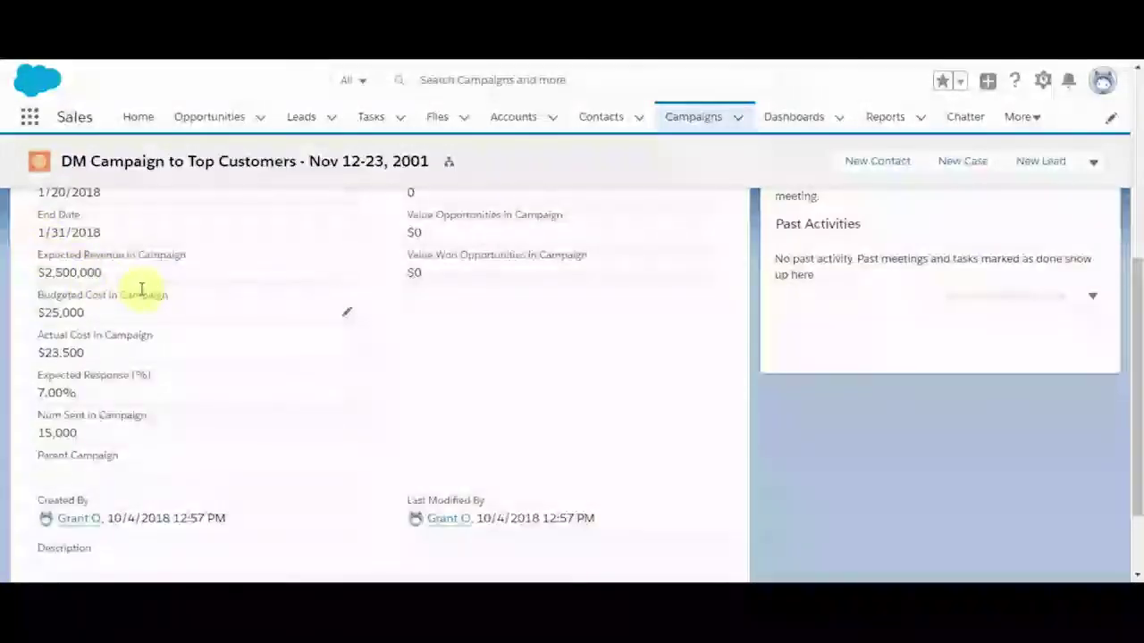
{"action": "scroll", "coordinate": [126, 291], "scroll_direction": "down", "scroll_amount": 1}
{"action": "scroll", "coordinate": [125, 295], "scroll_direction": "down", "scroll_amount": 2}
{"action": "scroll", "coordinate": [125, 295], "scroll_direction": "up", "scroll_amount": 8}
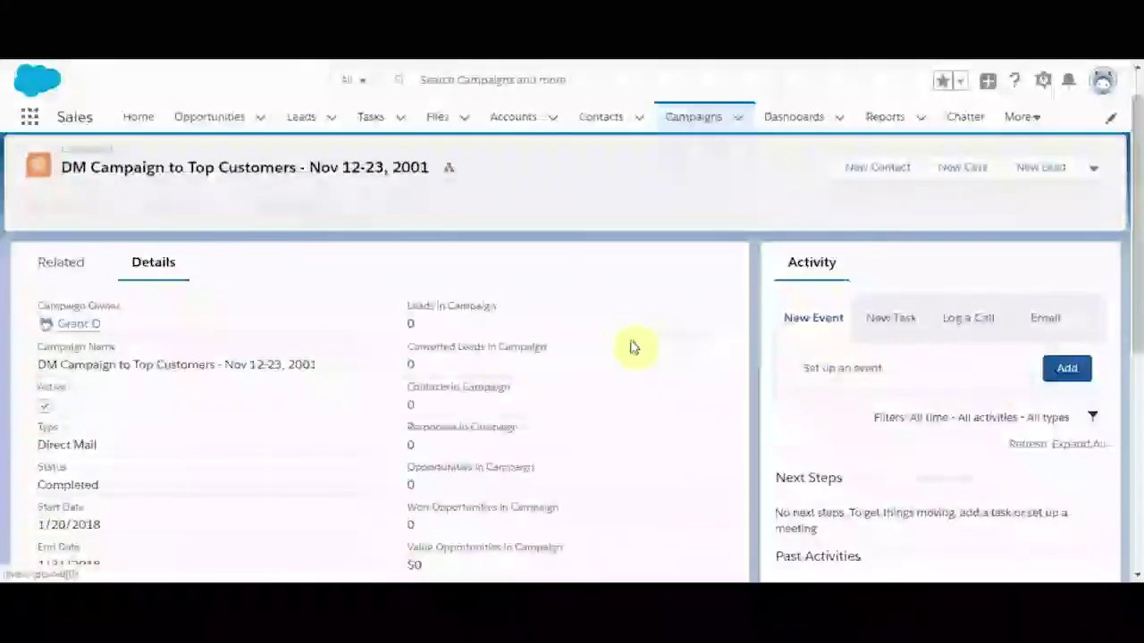
{"action": "scroll", "coordinate": [630, 345], "scroll_direction": "down", "scroll_amount": 5}
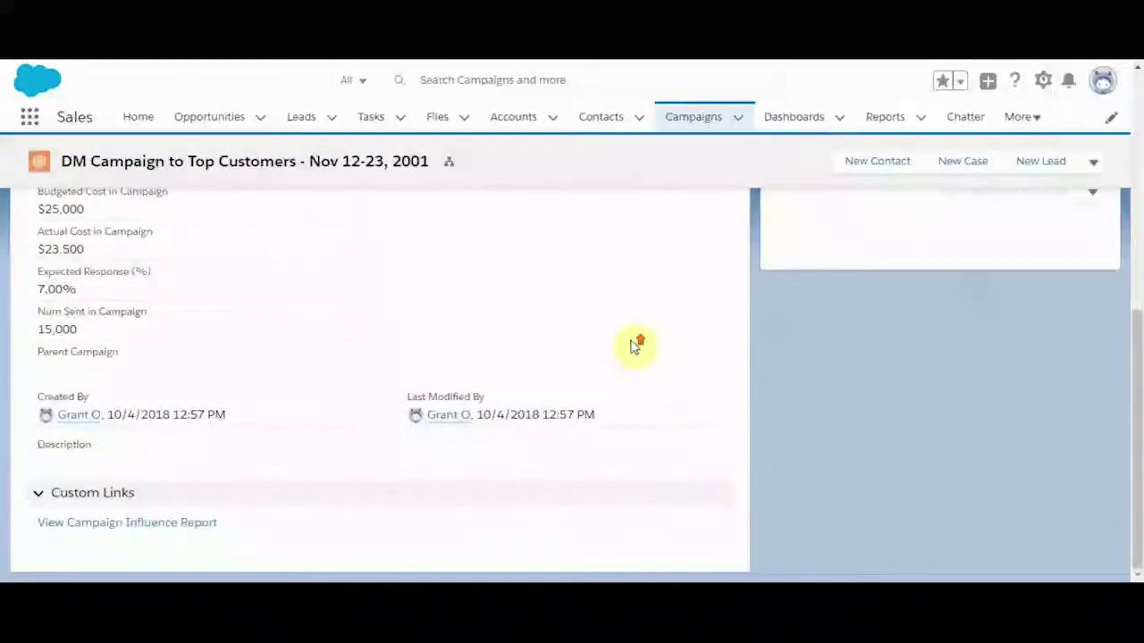
{"action": "scroll", "coordinate": [635, 346], "scroll_direction": "up", "scroll_amount": 5}
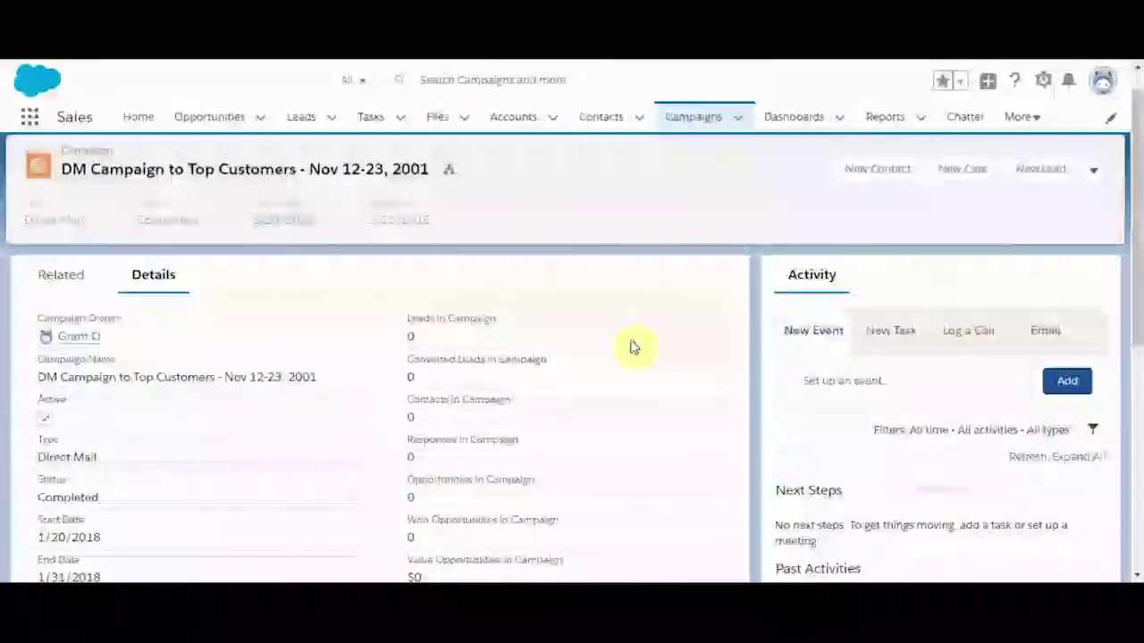
Show the campaign's related records and examine its hierarchy, attachments, opportunities and campaign members sections
{"action": "left_click", "coordinate": [87, 278]}
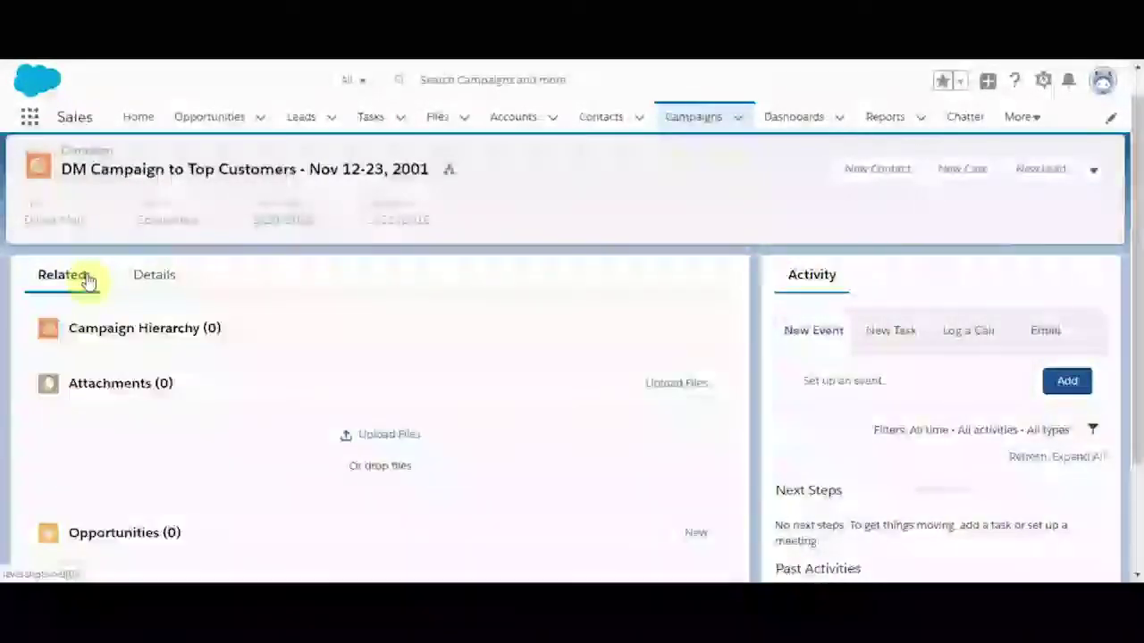
{"action": "scroll", "coordinate": [226, 344], "scroll_direction": "down", "scroll_amount": 1}
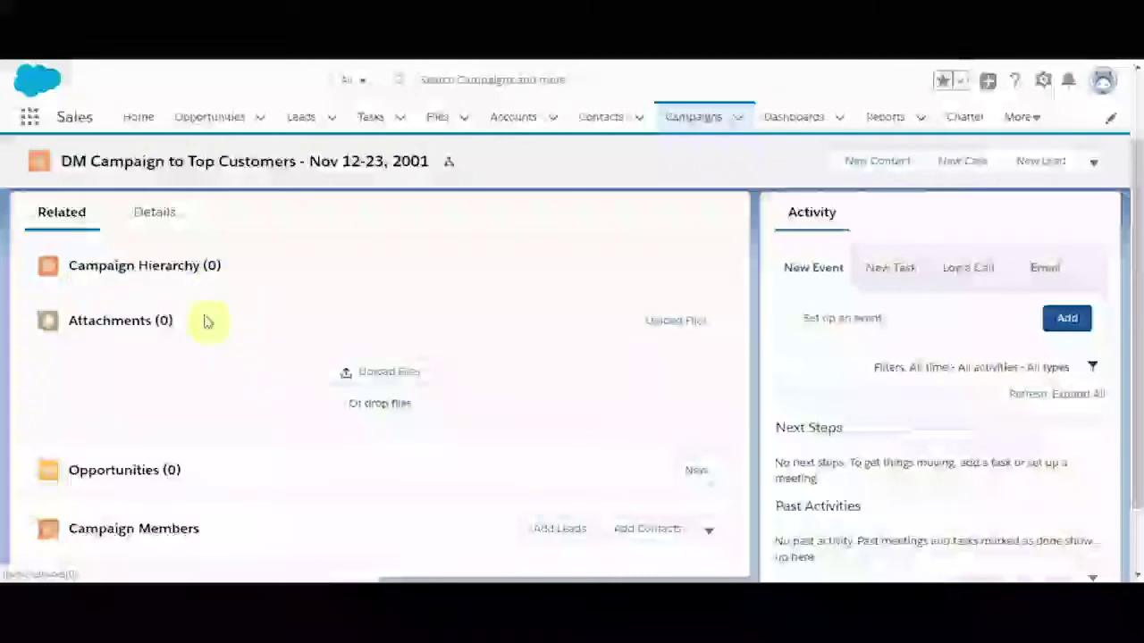
{"action": "scroll", "coordinate": [205, 357], "scroll_direction": "down", "scroll_amount": 1}
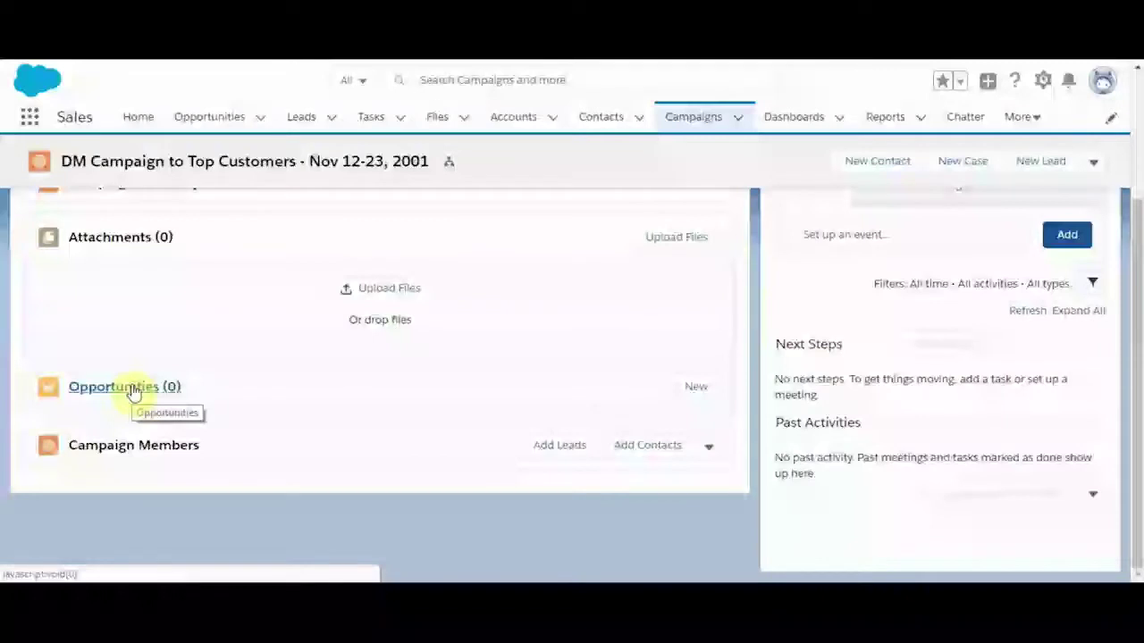
{"action": "left_click", "coordinate": [132, 392]}
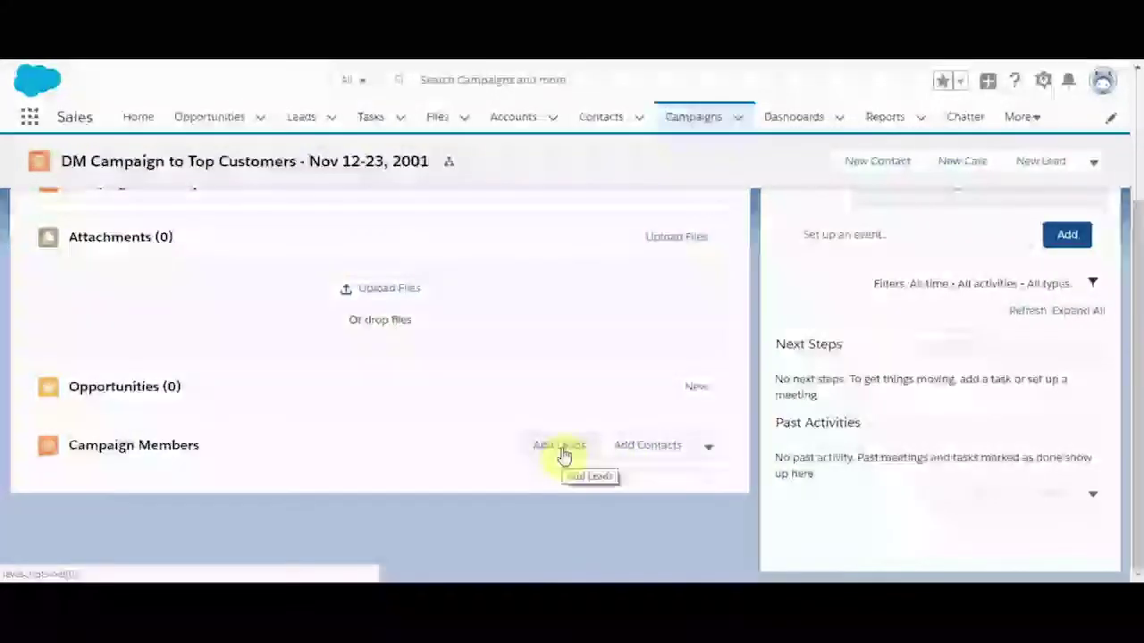
Start adding contacts to the campaign members and select the first three contacts in the list, from Sears Company, Dickenson plc and United Oil & Gas Corp
{"action": "left_click", "coordinate": [630, 450]}
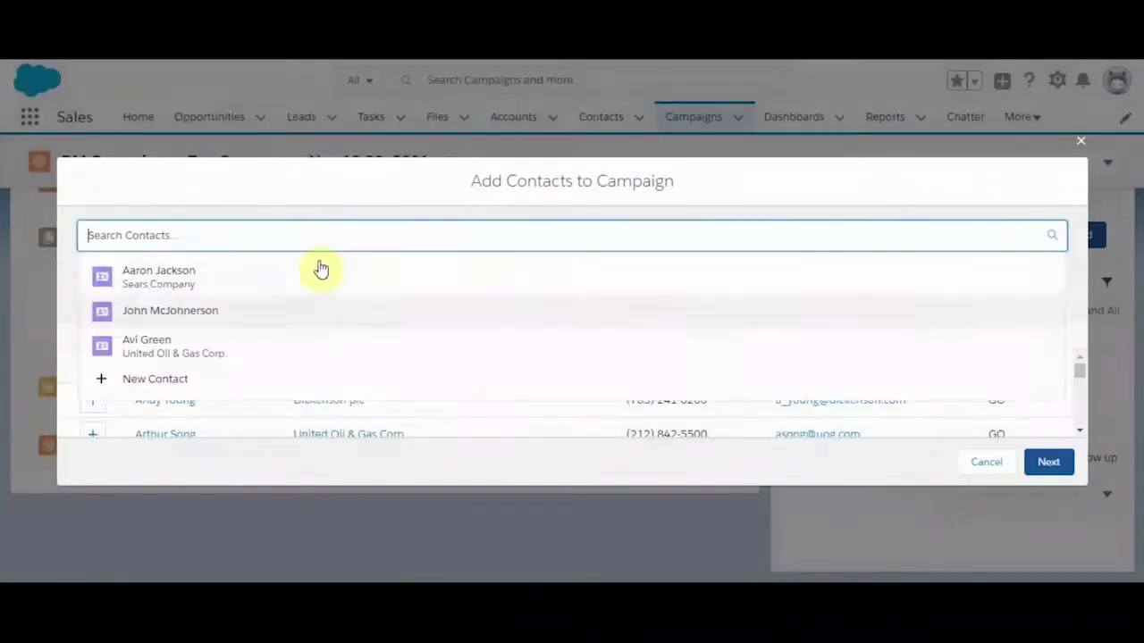
{"action": "left_click", "coordinate": [171, 279]}
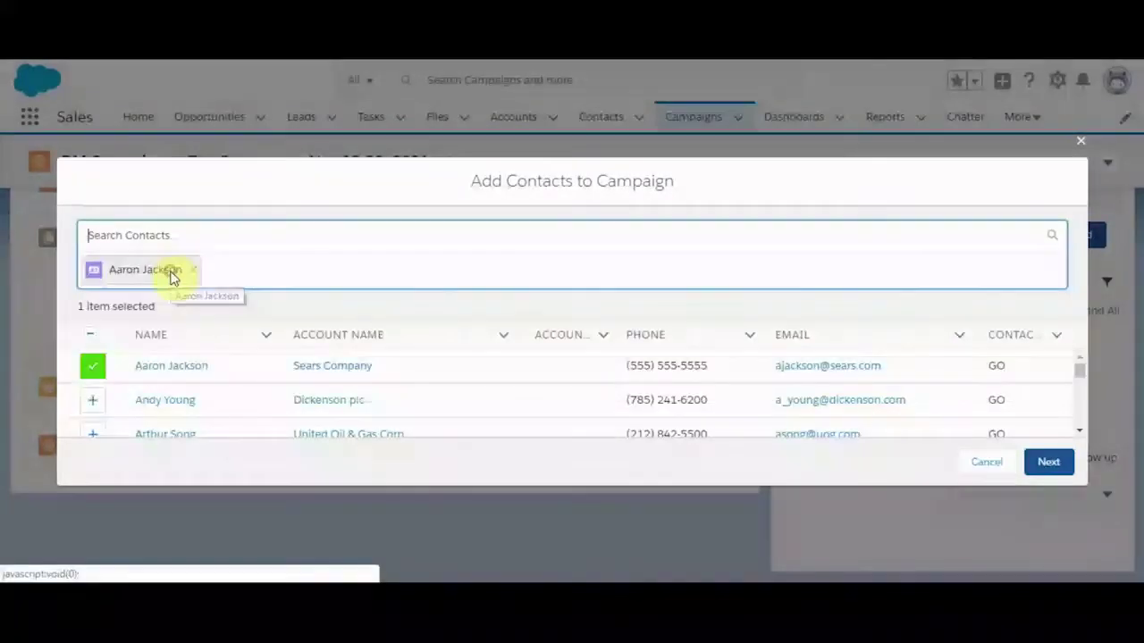
{"action": "left_click", "coordinate": [93, 400]}
{"action": "scroll", "coordinate": [96, 403], "scroll_direction": "down", "scroll_amount": 2}
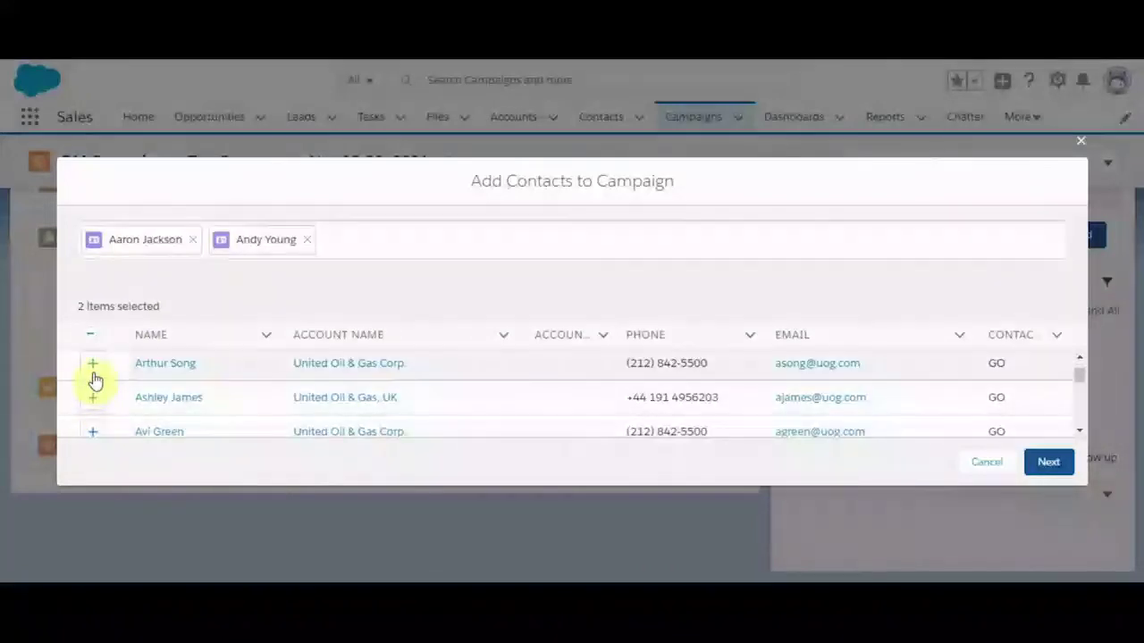
{"action": "left_click", "coordinate": [94, 374]}
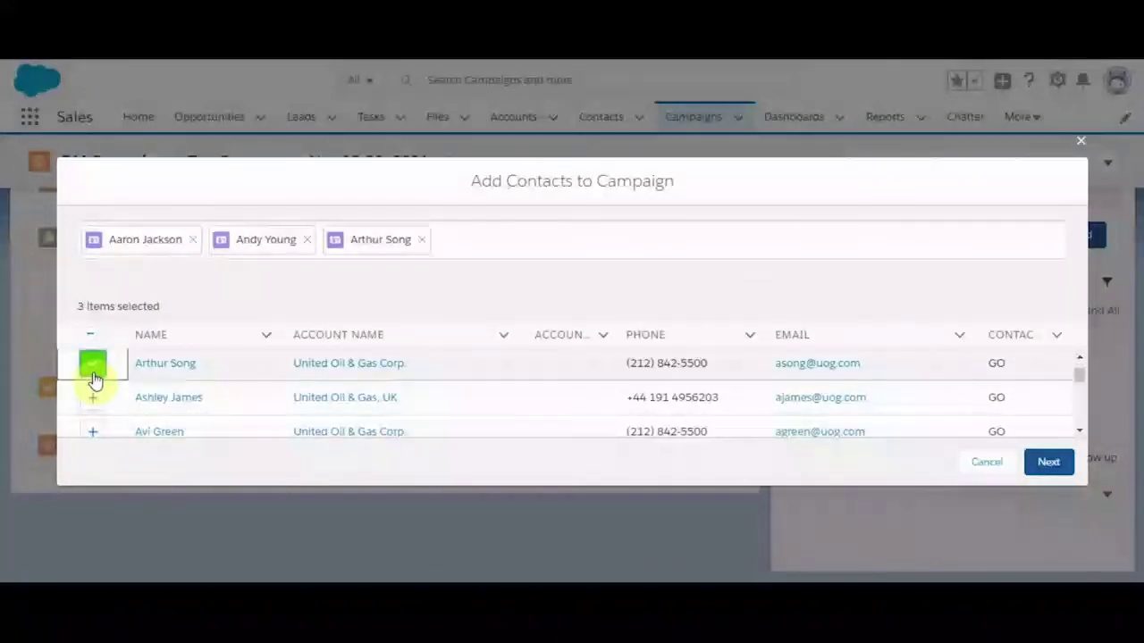
{"action": "scroll", "coordinate": [191, 393], "scroll_direction": "up", "scroll_amount": 2}
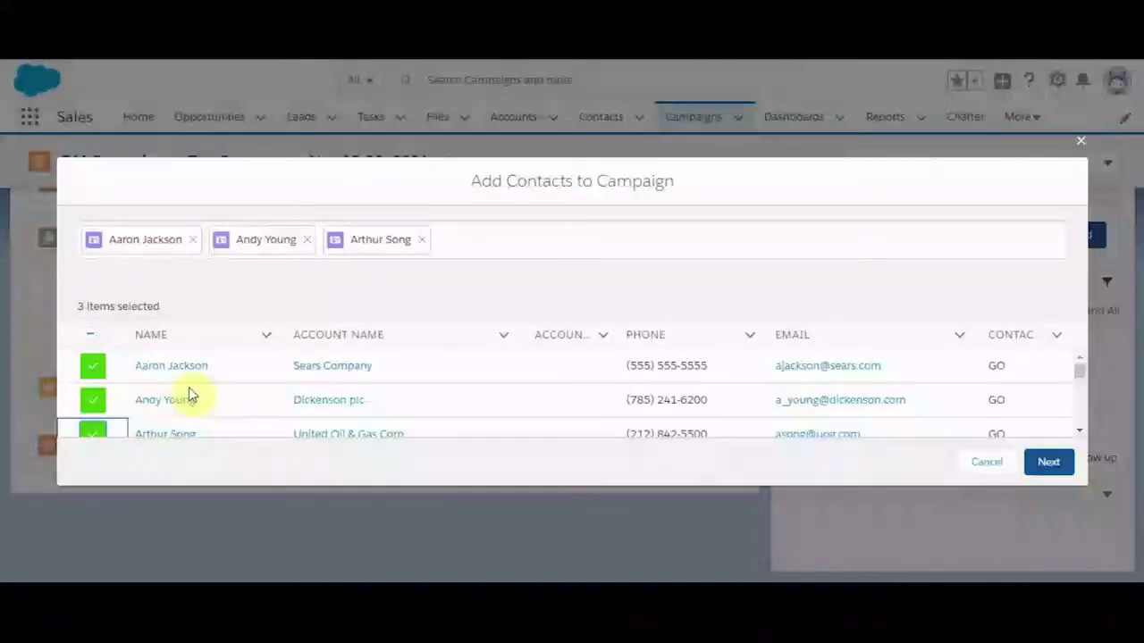
{"action": "scroll", "coordinate": [190, 393], "scroll_direction": "down", "scroll_amount": 2}
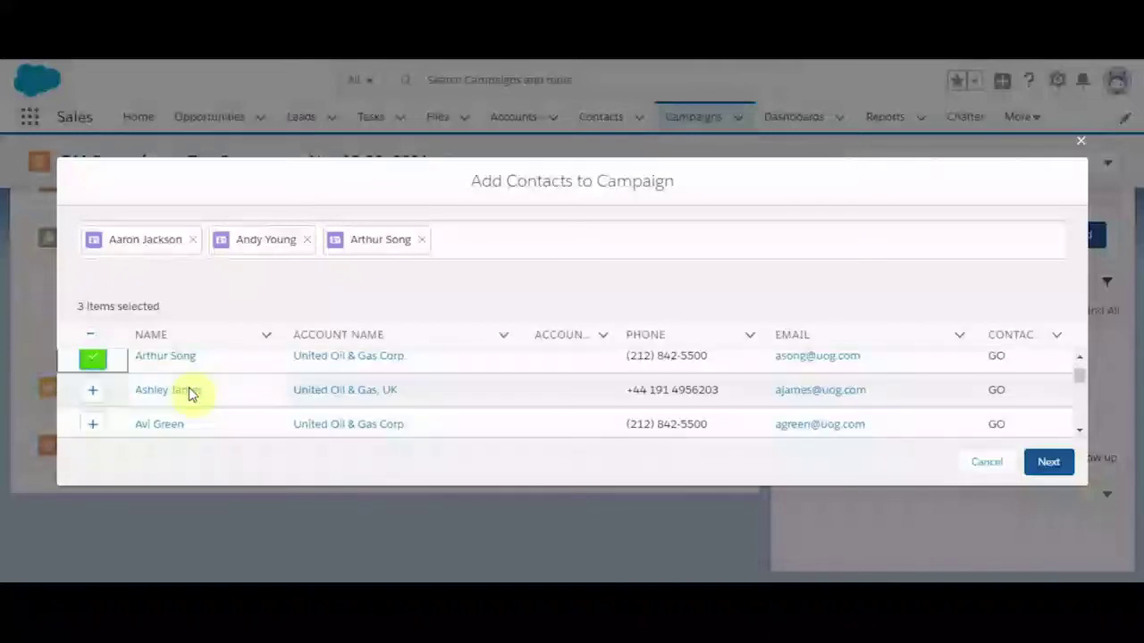
{"action": "scroll", "coordinate": [191, 393], "scroll_direction": "down", "scroll_amount": 4}
{"action": "scroll", "coordinate": [190, 398], "scroll_direction": "up", "scroll_amount": 6}
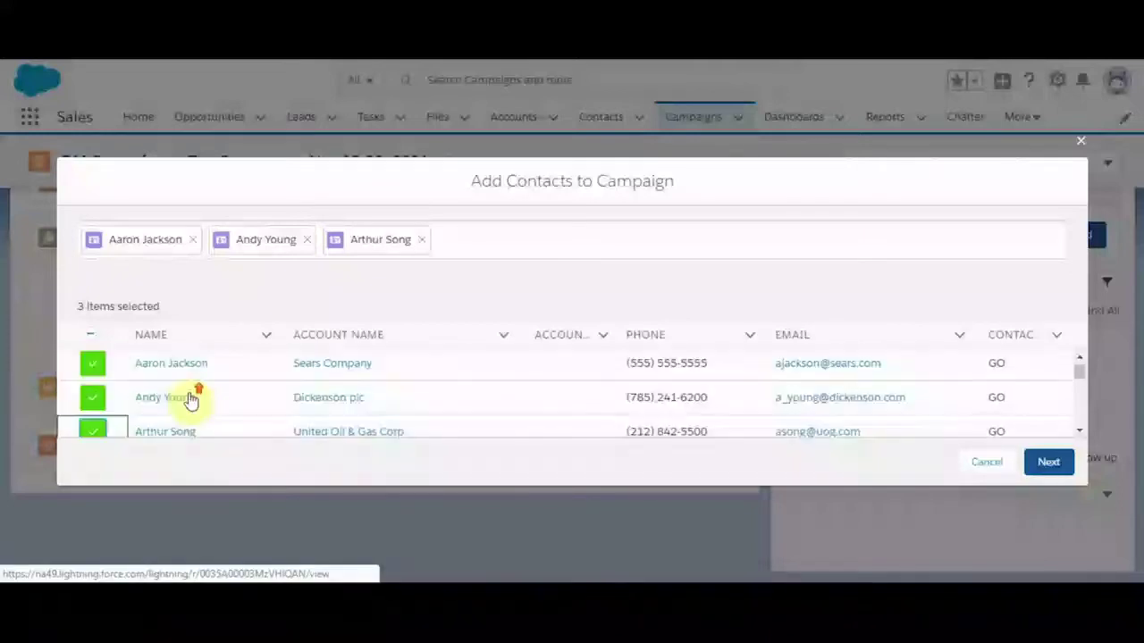
Add the three selected contacts to the campaign with the member status Sent
{"action": "left_click", "coordinate": [1047, 467]}
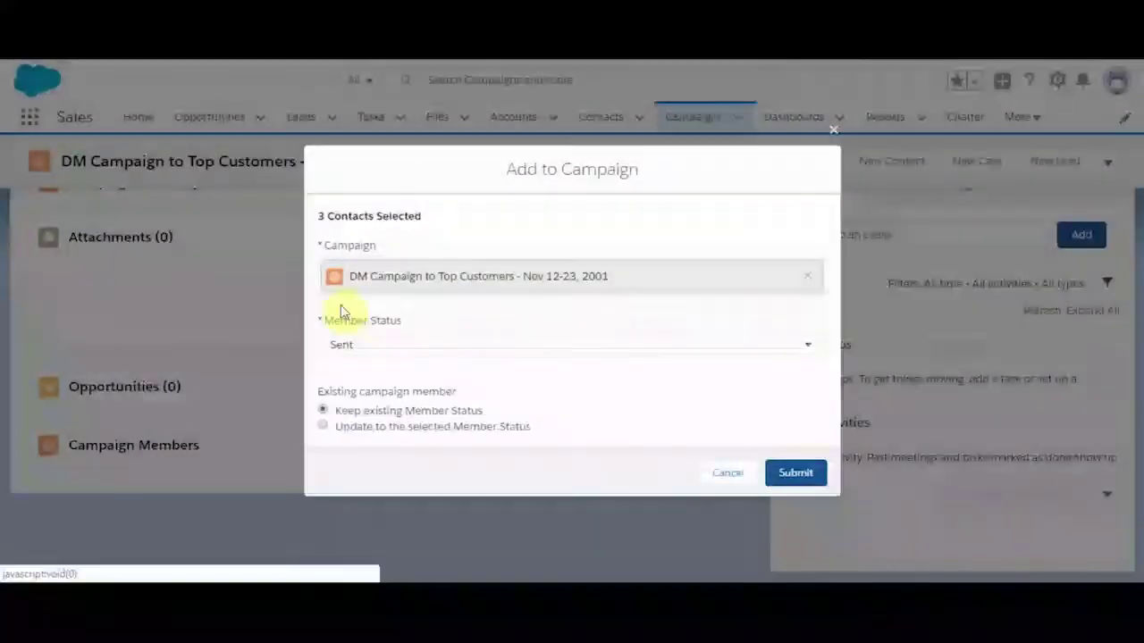
{"action": "left_click", "coordinate": [353, 346]}
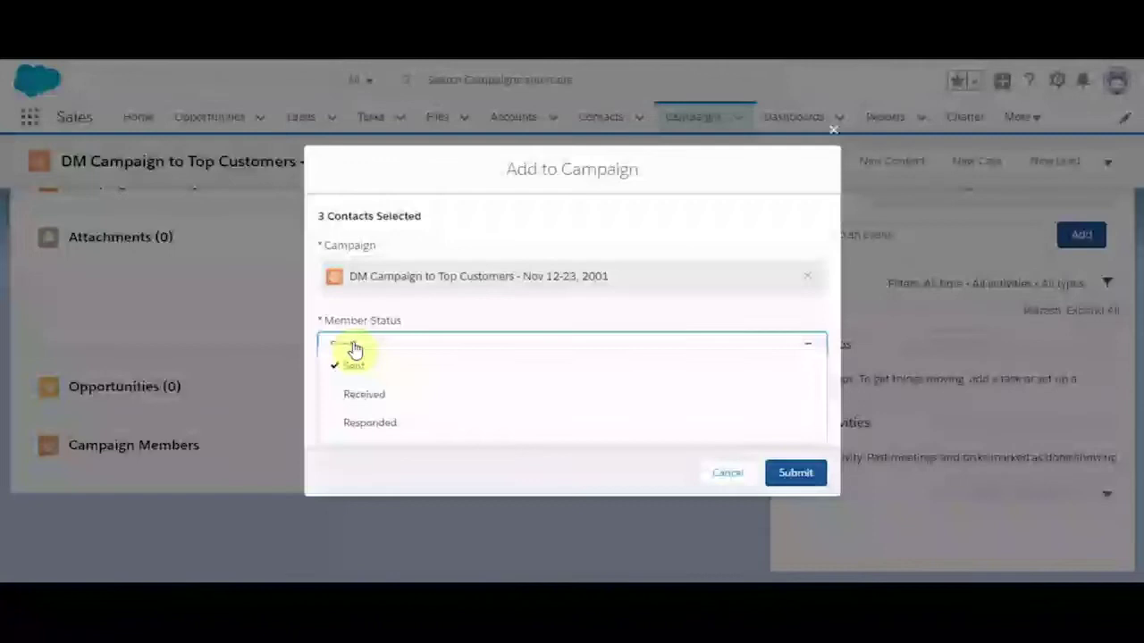
{"action": "left_click", "coordinate": [352, 364]}
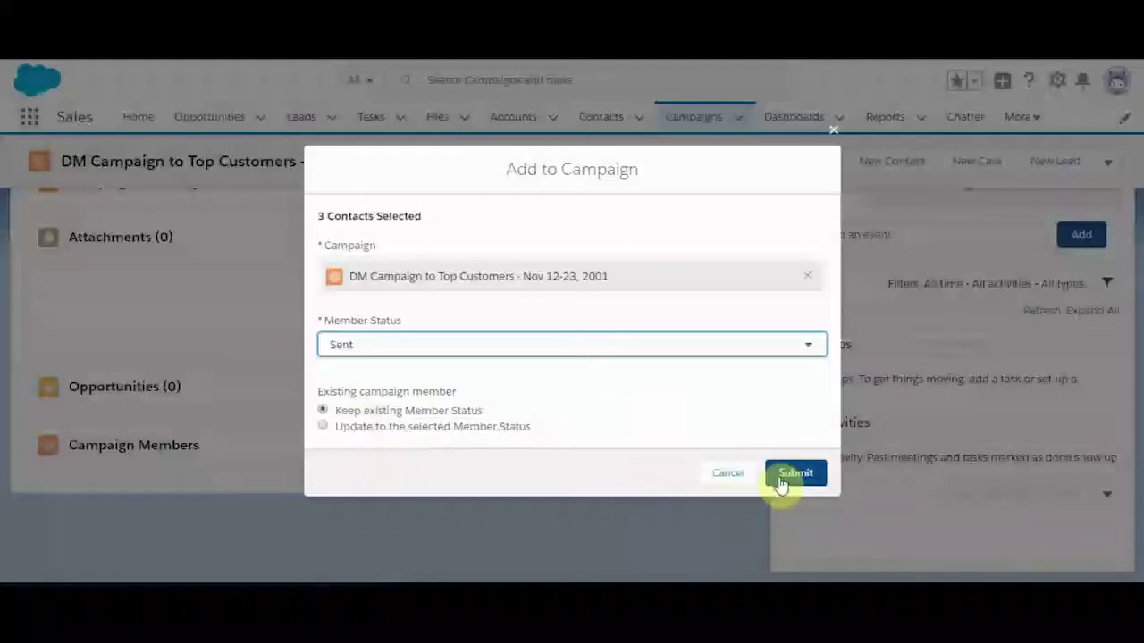
{"action": "left_click", "coordinate": [798, 481]}
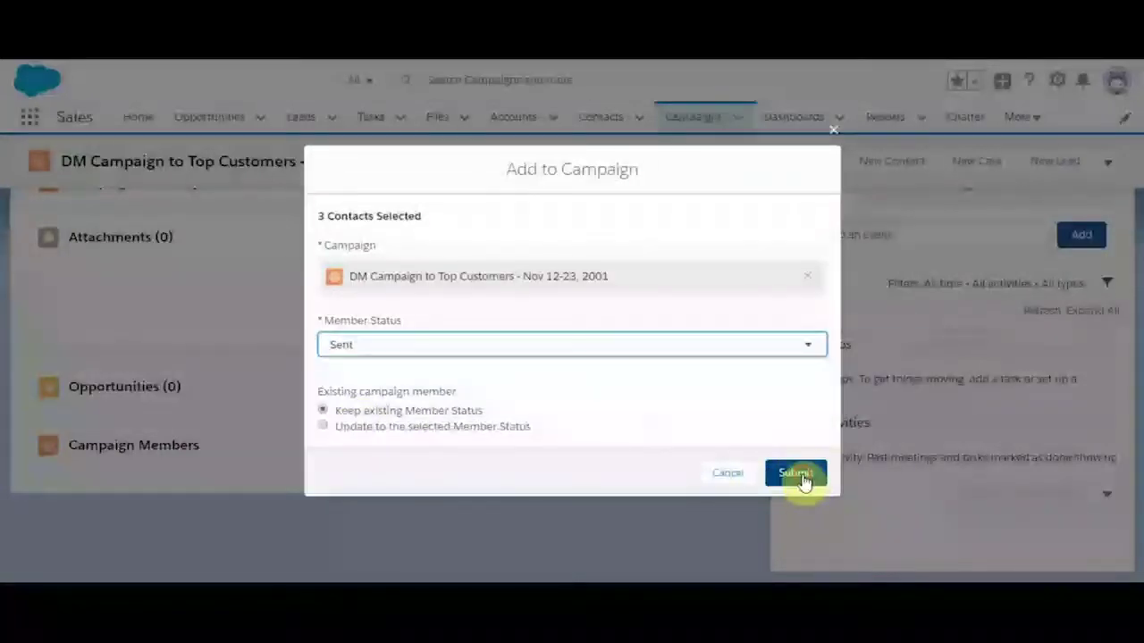
{"action": "left_click", "coordinate": [799, 478]}
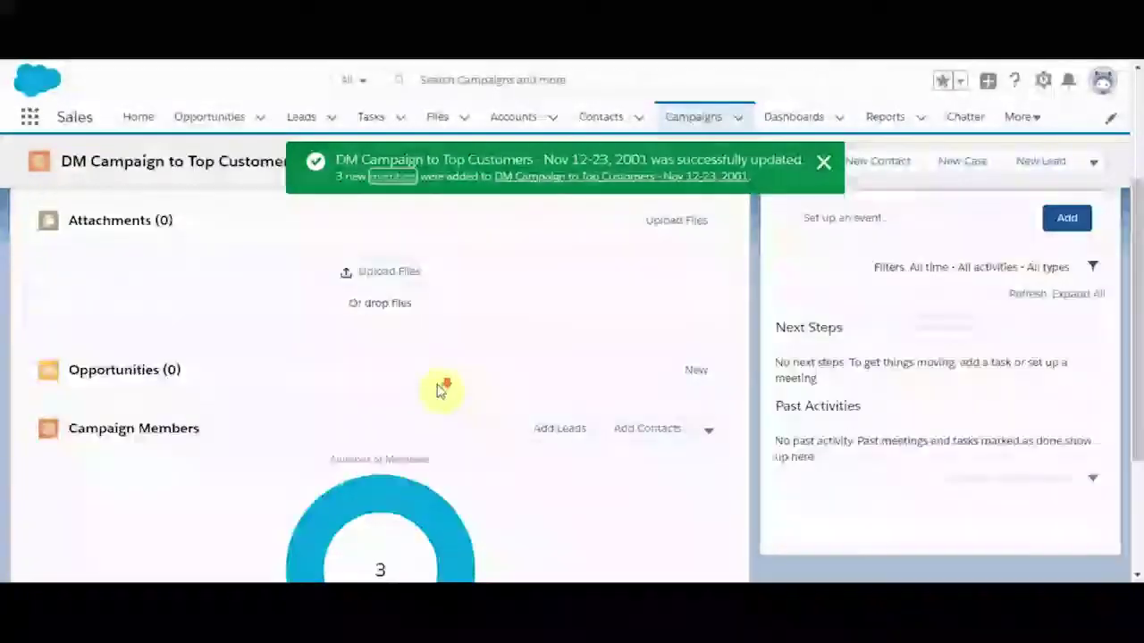
{"action": "scroll", "coordinate": [438, 387], "scroll_direction": "down", "scroll_amount": 2}
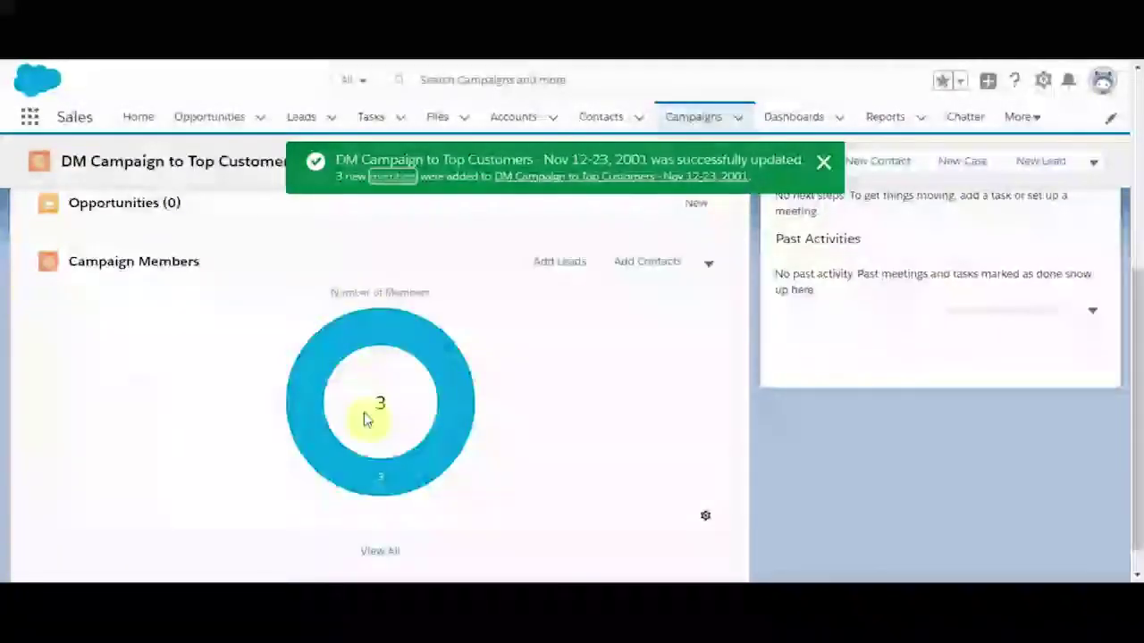
{"action": "scroll", "coordinate": [421, 413], "scroll_direction": "up", "scroll_amount": 2}
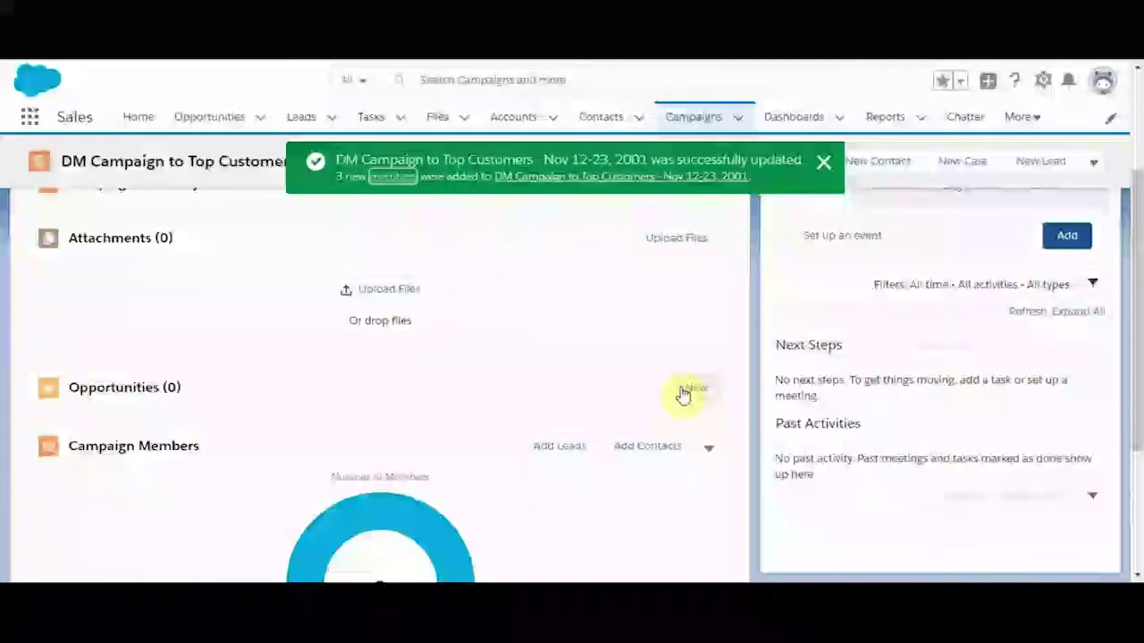
{"action": "left_click", "coordinate": [688, 389]}
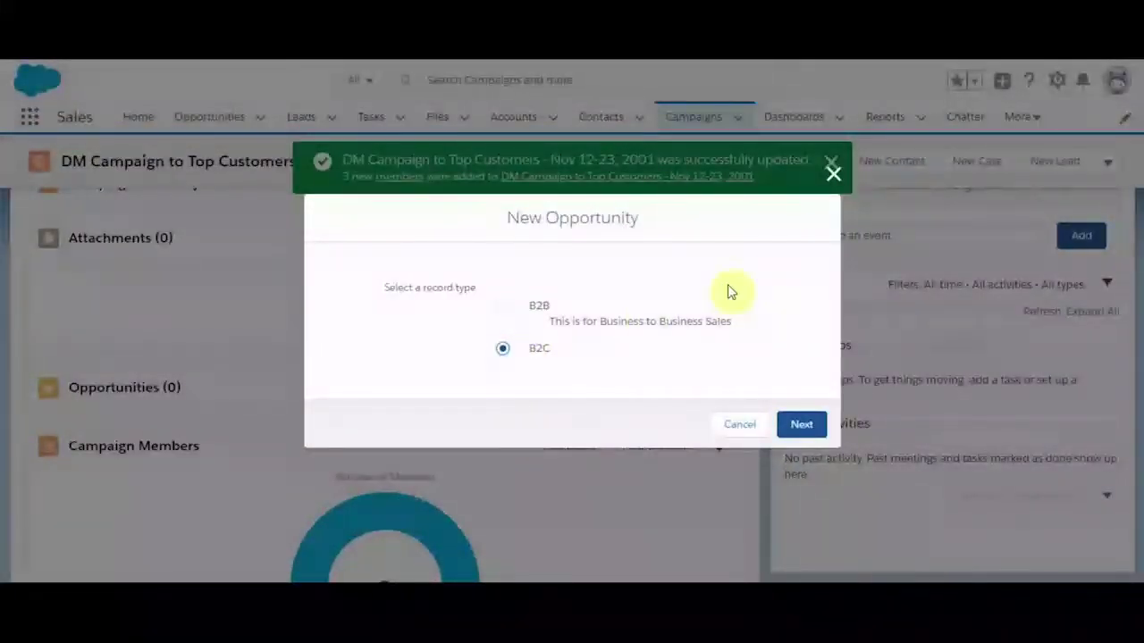
{"action": "left_click", "coordinate": [833, 177]}
{"action": "left_click", "coordinate": [833, 181]}
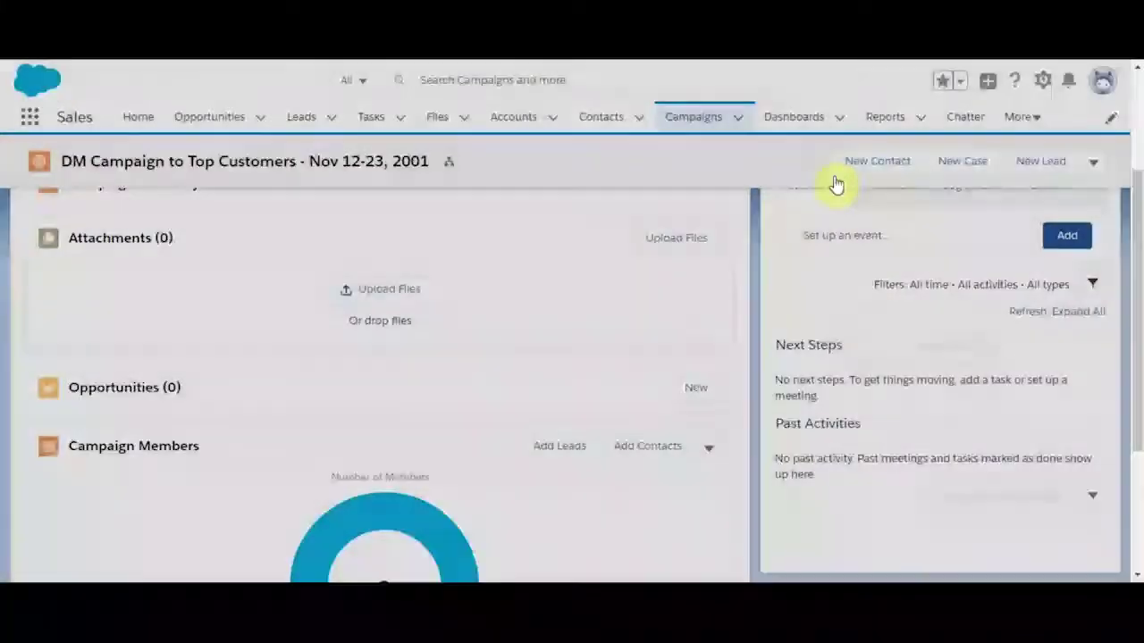
{"action": "scroll", "coordinate": [532, 283], "scroll_direction": "down", "scroll_amount": 3}
{"action": "scroll", "coordinate": [532, 285], "scroll_direction": "up", "scroll_amount": 5}
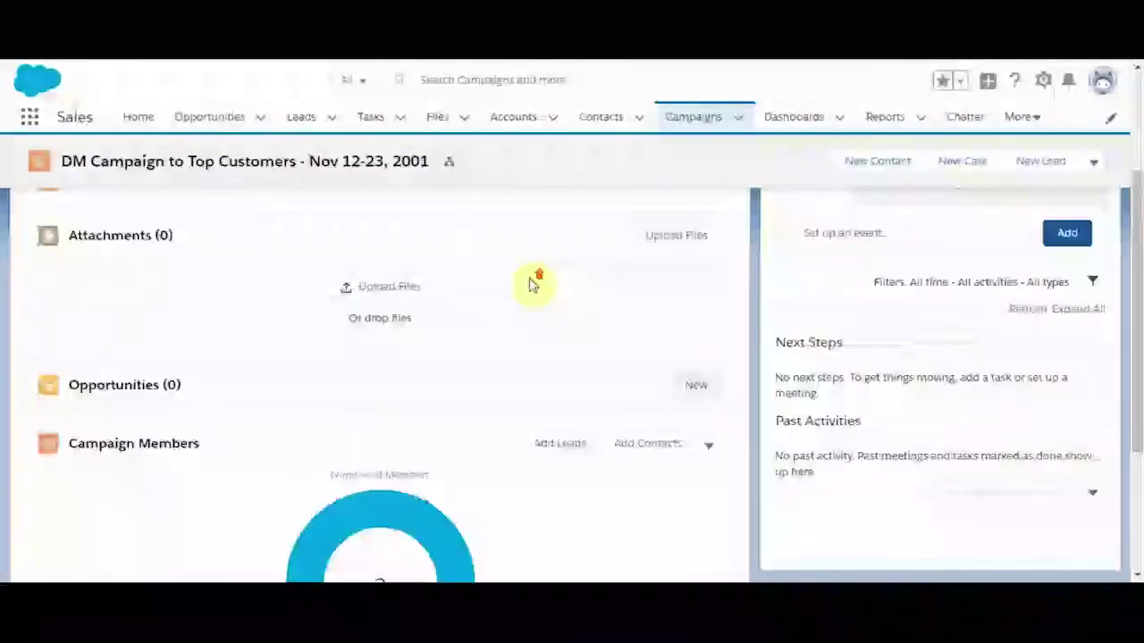
Review the campaign's detail fields, view its campaign hierarchy and return to the campaign record
{"action": "left_click", "coordinate": [153, 220]}
{"action": "scroll", "coordinate": [249, 463], "scroll_direction": "down", "scroll_amount": 1}
{"action": "scroll", "coordinate": [247, 462], "scroll_direction": "down", "scroll_amount": 4}
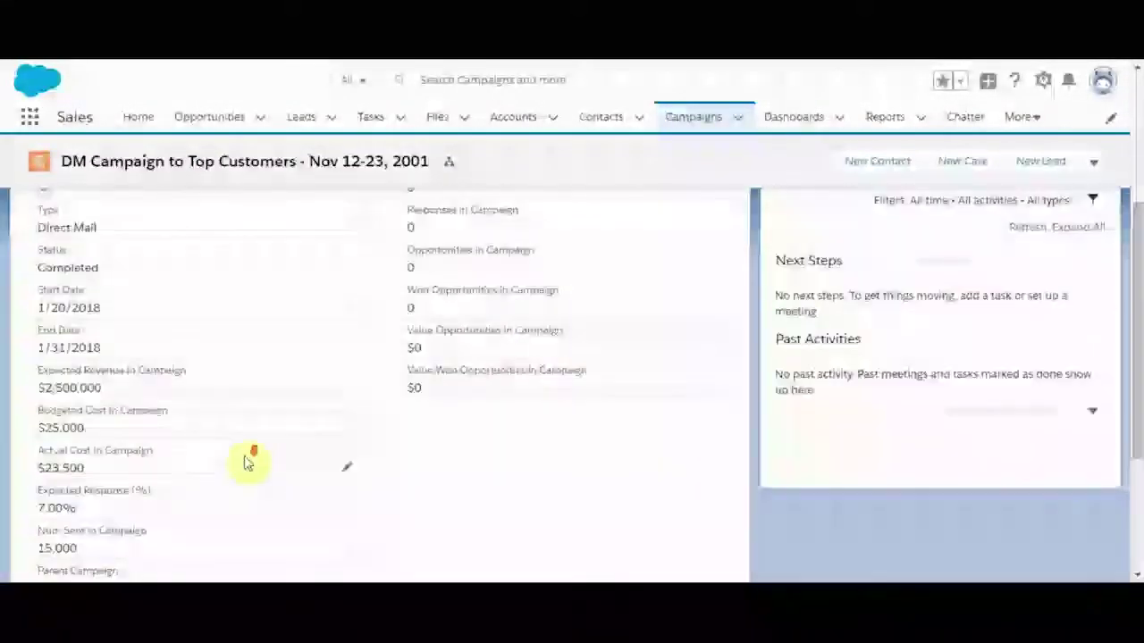
{"action": "scroll", "coordinate": [250, 462], "scroll_direction": "up", "scroll_amount": 6}
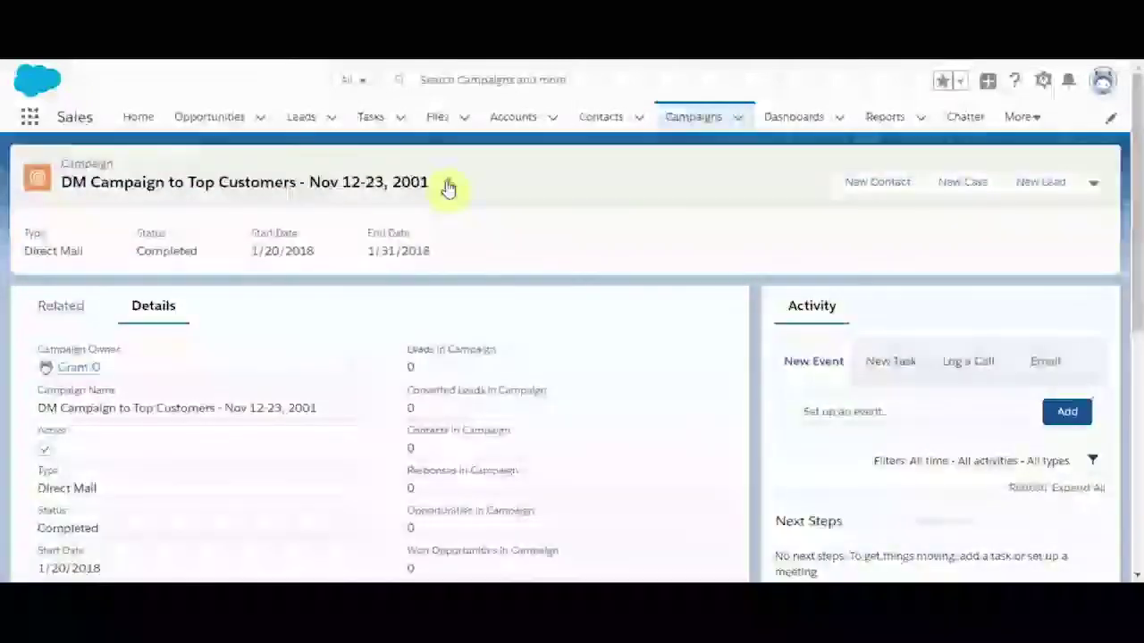
{"action": "left_click", "coordinate": [448, 185]}
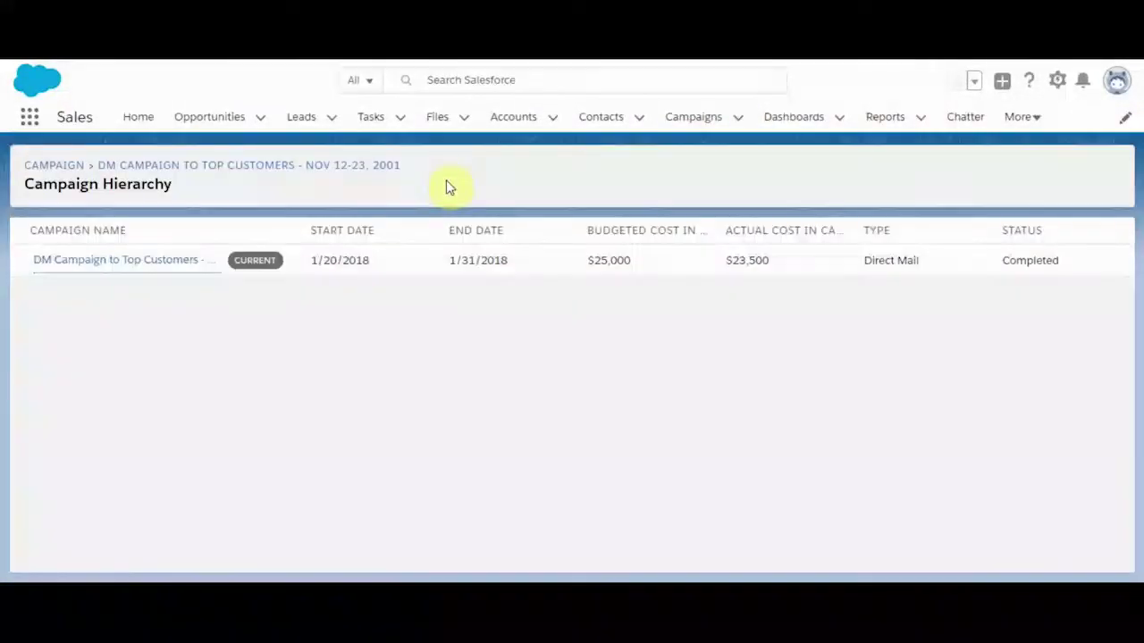
{"action": "left_click", "coordinate": [147, 259]}
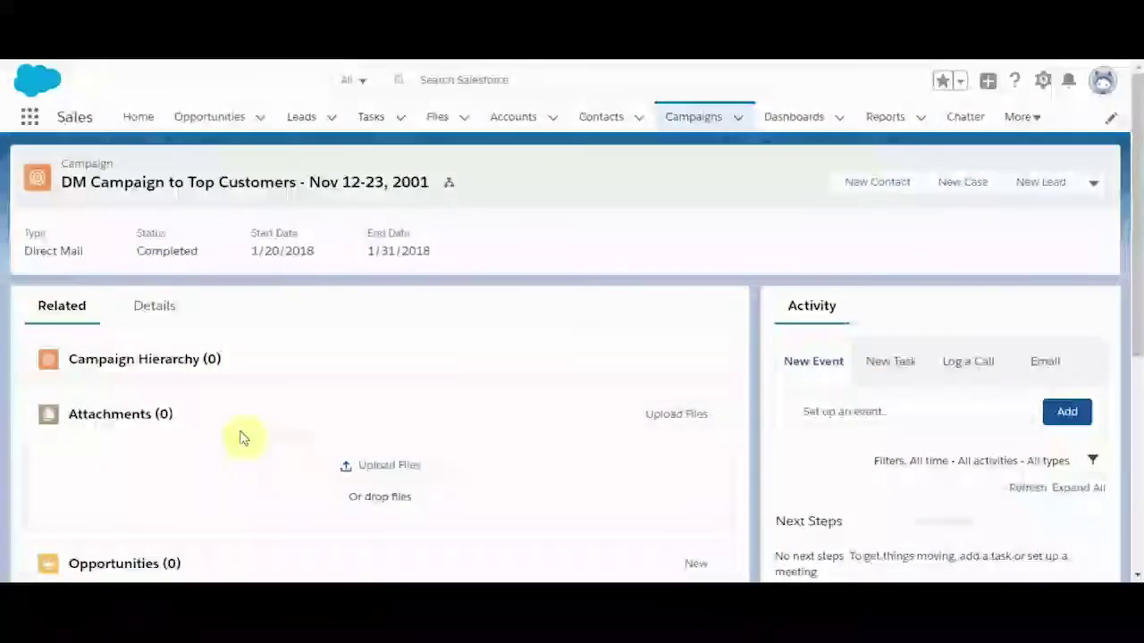
Edit the campaign's Parent Campaign field in its details and start a new campaign from it named Parent Campaign
{"action": "left_click", "coordinate": [153, 310]}
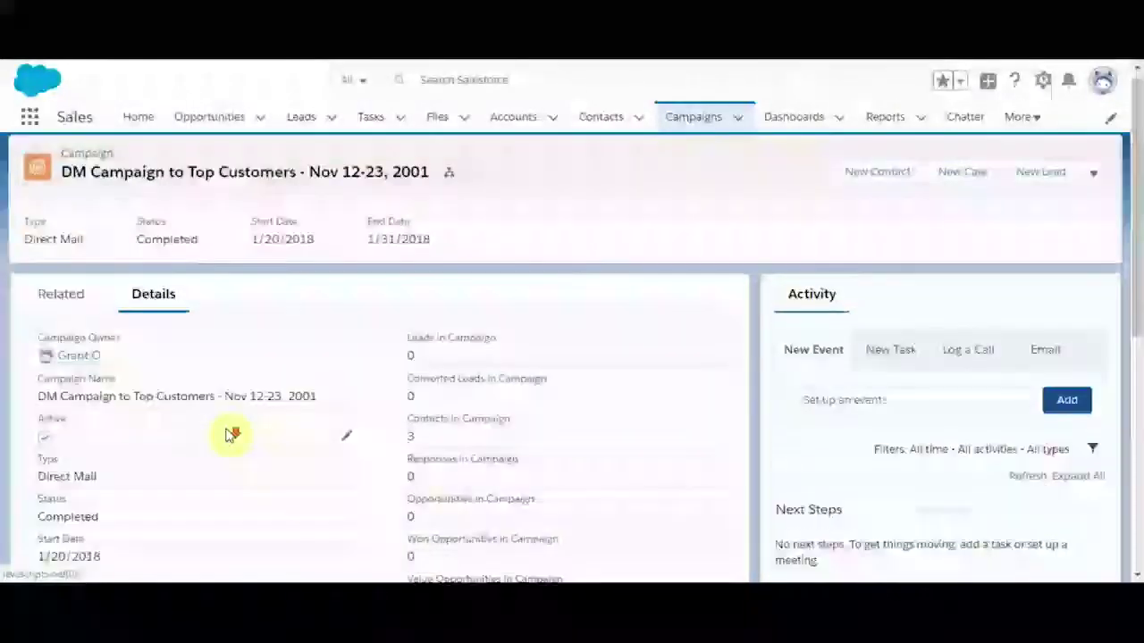
{"action": "scroll", "coordinate": [229, 435], "scroll_direction": "down", "scroll_amount": 5}
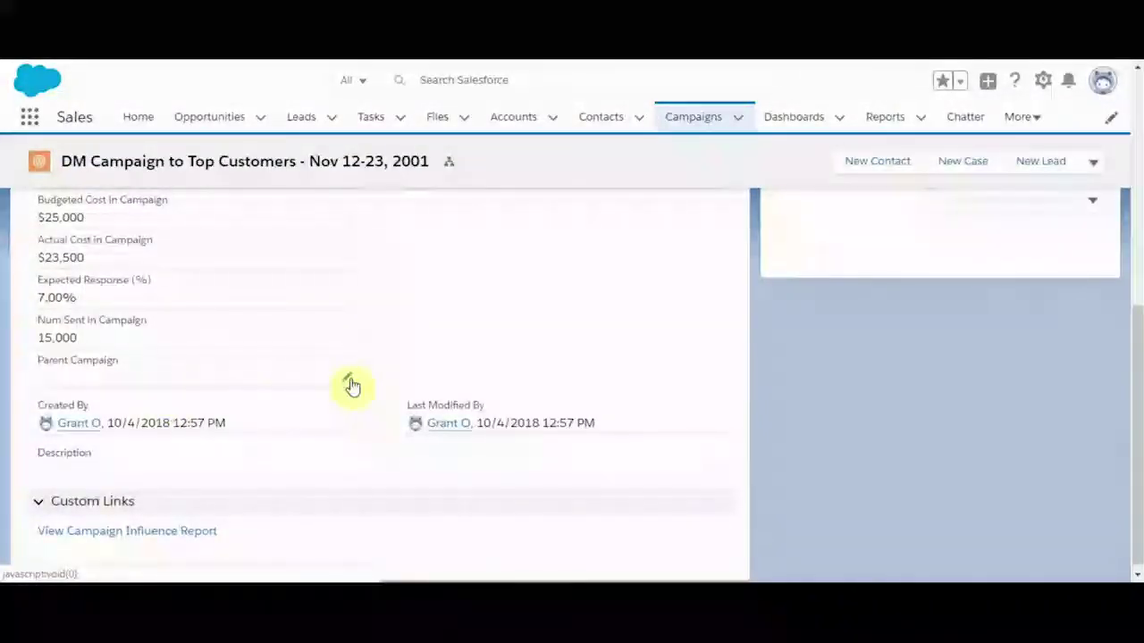
{"action": "left_click", "coordinate": [353, 384]}
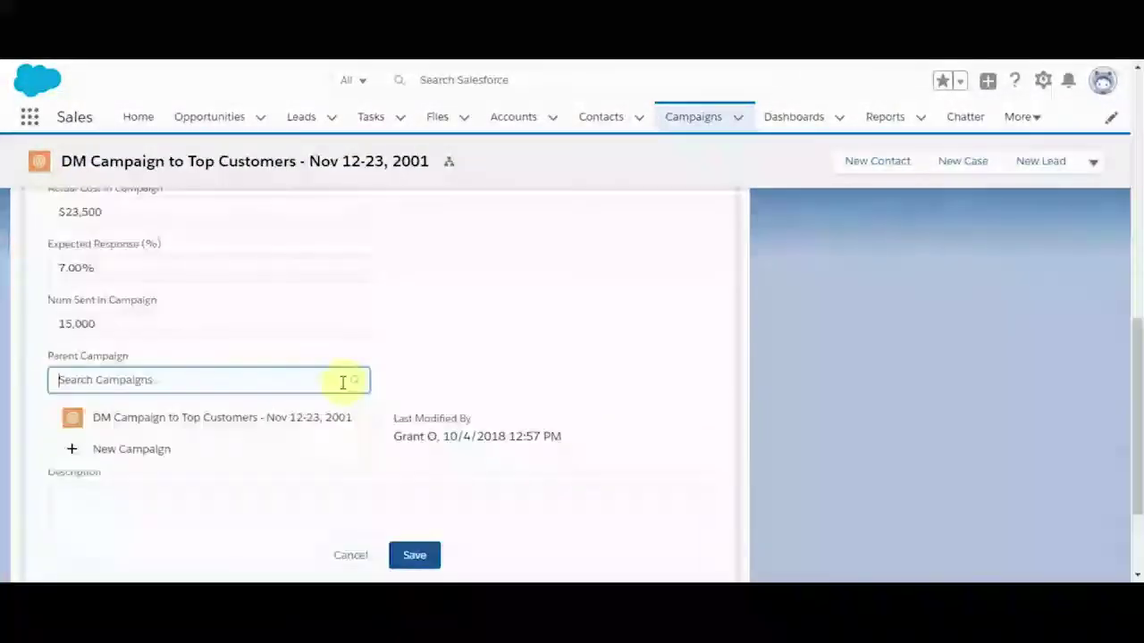
{"action": "left_click", "coordinate": [99, 454]}
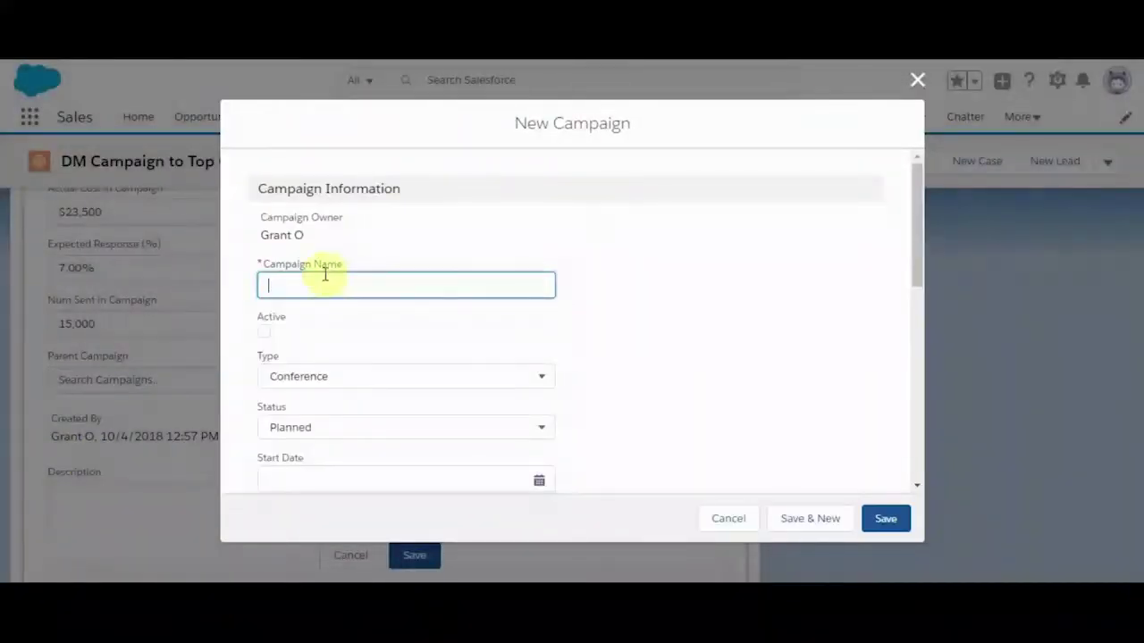
{"action": "type", "text": "Parent Campaign"}
Set the new campaign's type to Direct Mail
{"action": "left_click", "coordinate": [316, 382]}
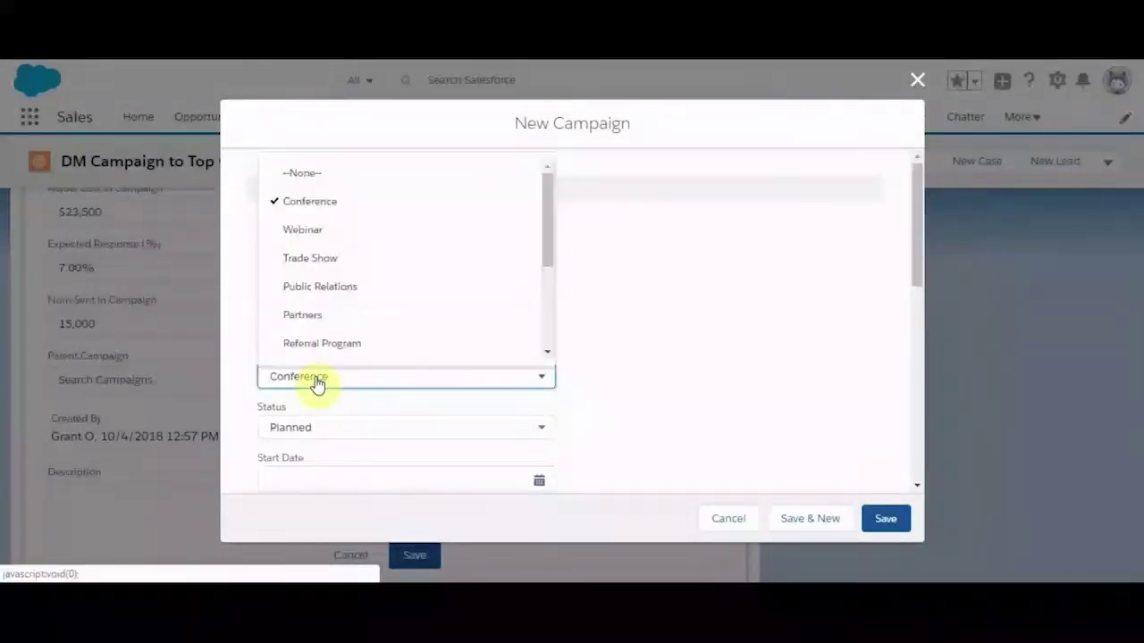
{"action": "left_click", "coordinate": [314, 381]}
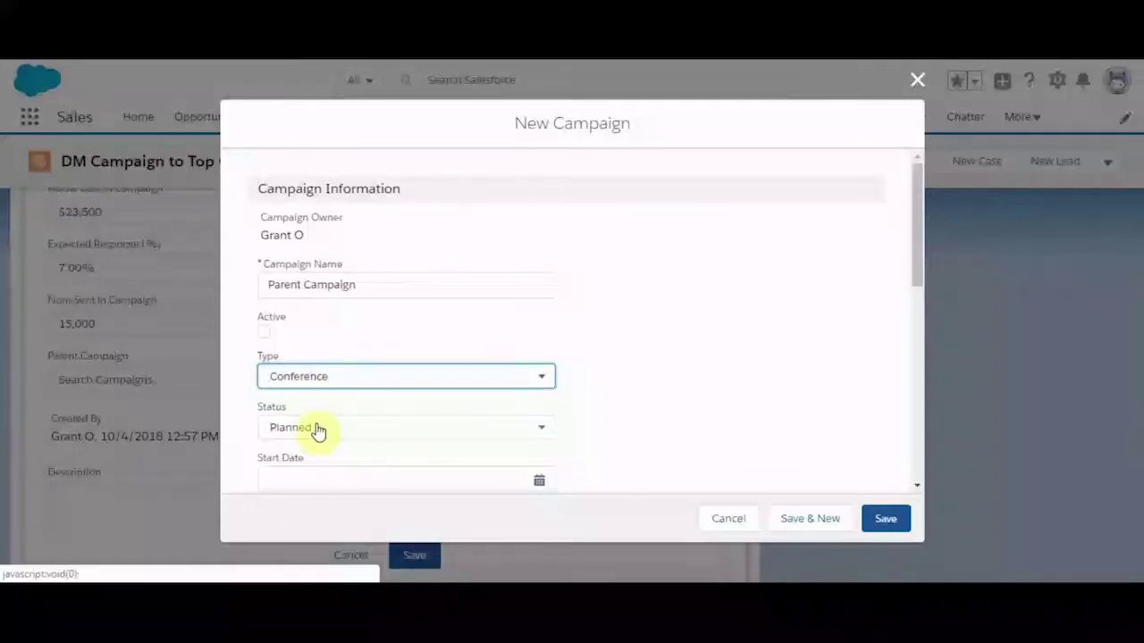
{"action": "left_click", "coordinate": [312, 391]}
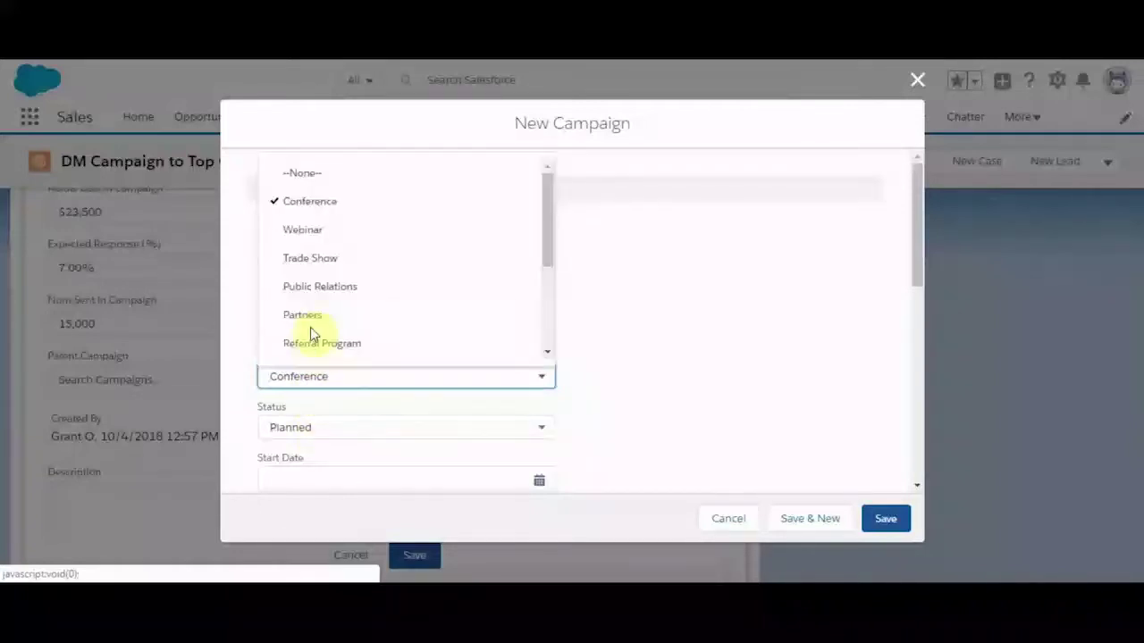
{"action": "scroll", "coordinate": [312, 331], "scroll_direction": "down", "scroll_amount": 3}
{"action": "left_click", "coordinate": [312, 260]}
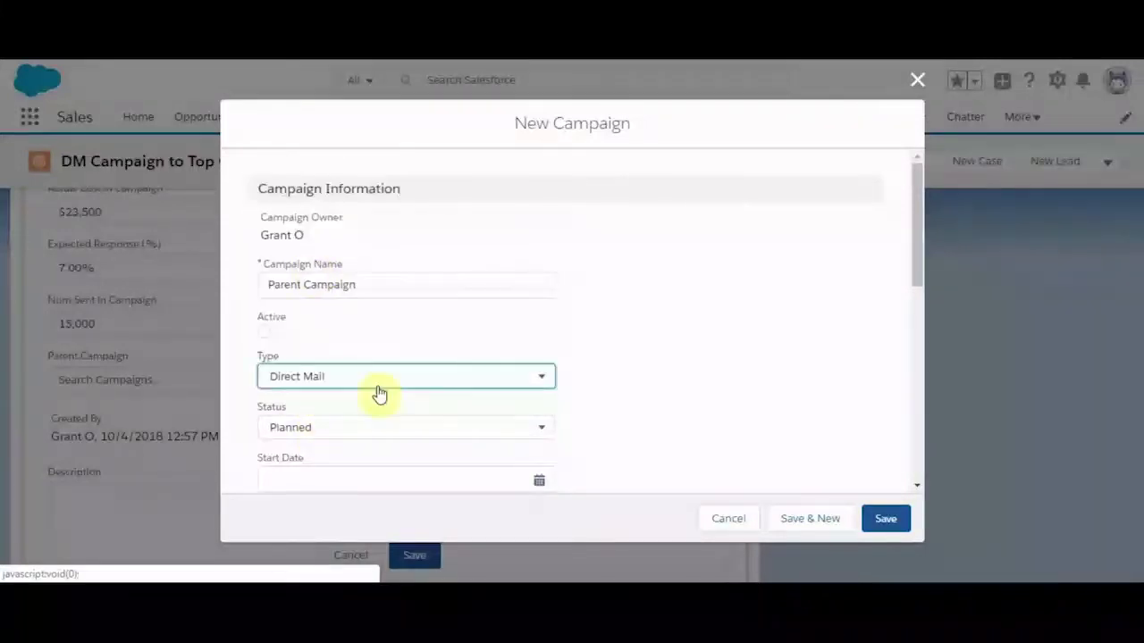
Set the new campaign's start date to 12/1/2017 and its end date to 10/2/2018
{"action": "scroll", "coordinate": [386, 411], "scroll_direction": "down", "scroll_amount": 2}
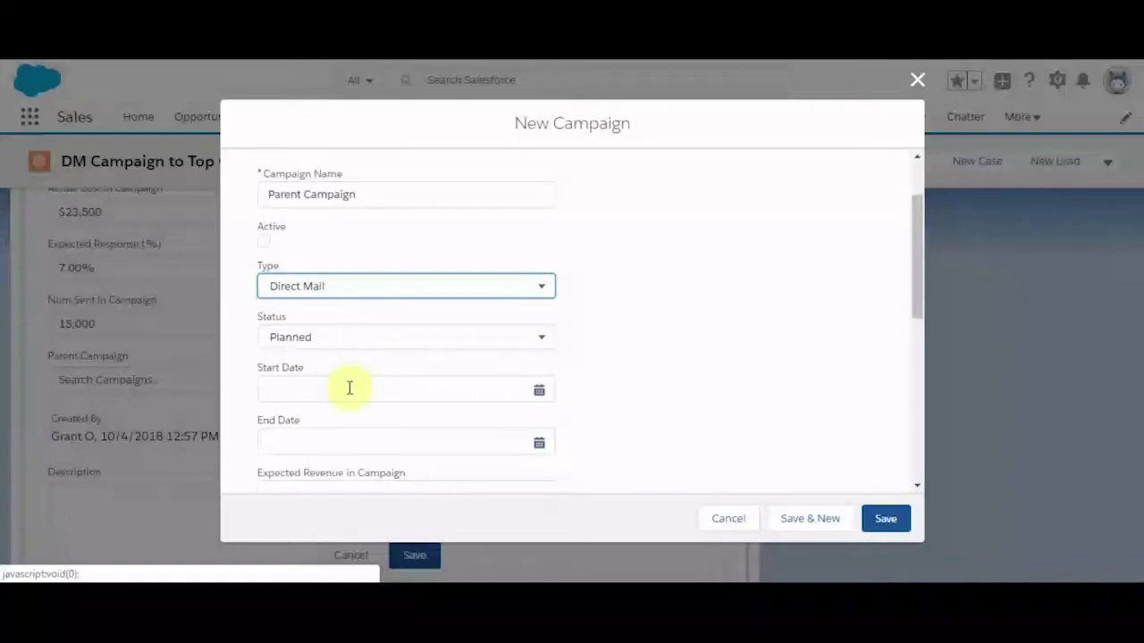
{"action": "left_click", "coordinate": [349, 389]}
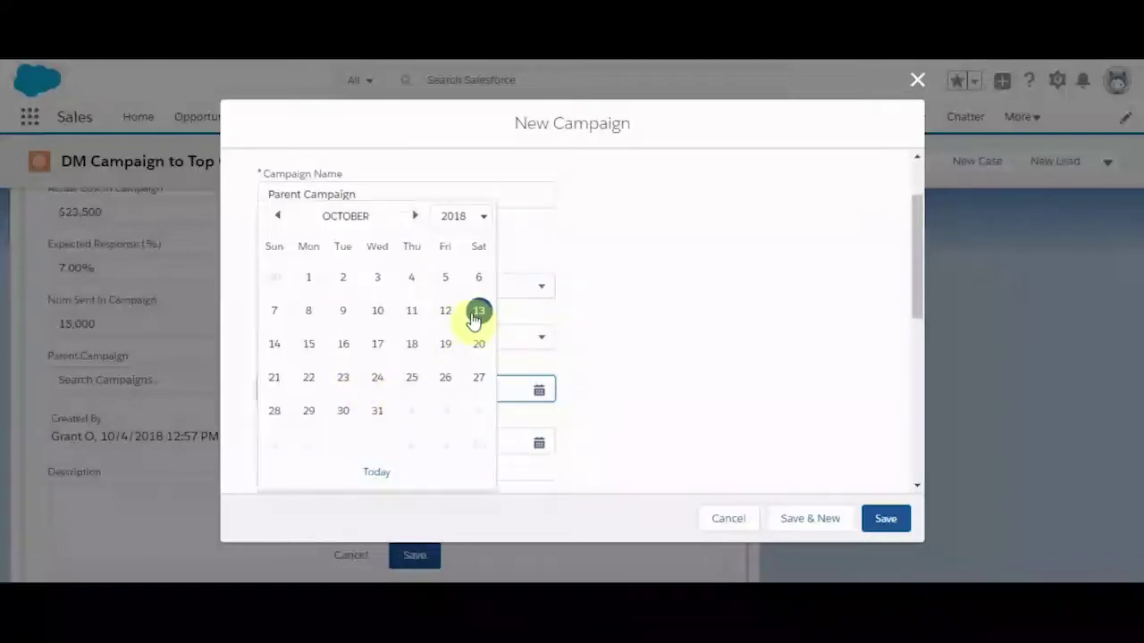
{"action": "left_click", "coordinate": [279, 218]}
{"action": "left_click", "coordinate": [280, 218]}
{"action": "left_click", "coordinate": [279, 218]}
{"action": "left_click", "coordinate": [279, 218]}
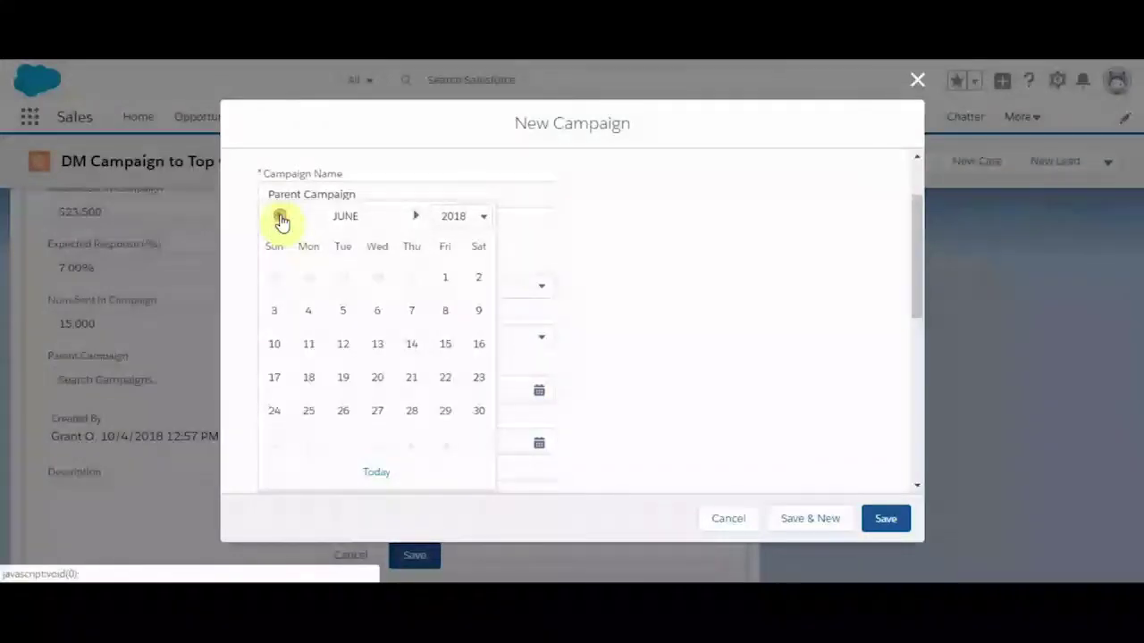
{"action": "left_click", "coordinate": [280, 218]}
{"action": "left_click", "coordinate": [280, 218]}
{"action": "left_click", "coordinate": [280, 218]}
{"action": "left_click", "coordinate": [280, 218]}
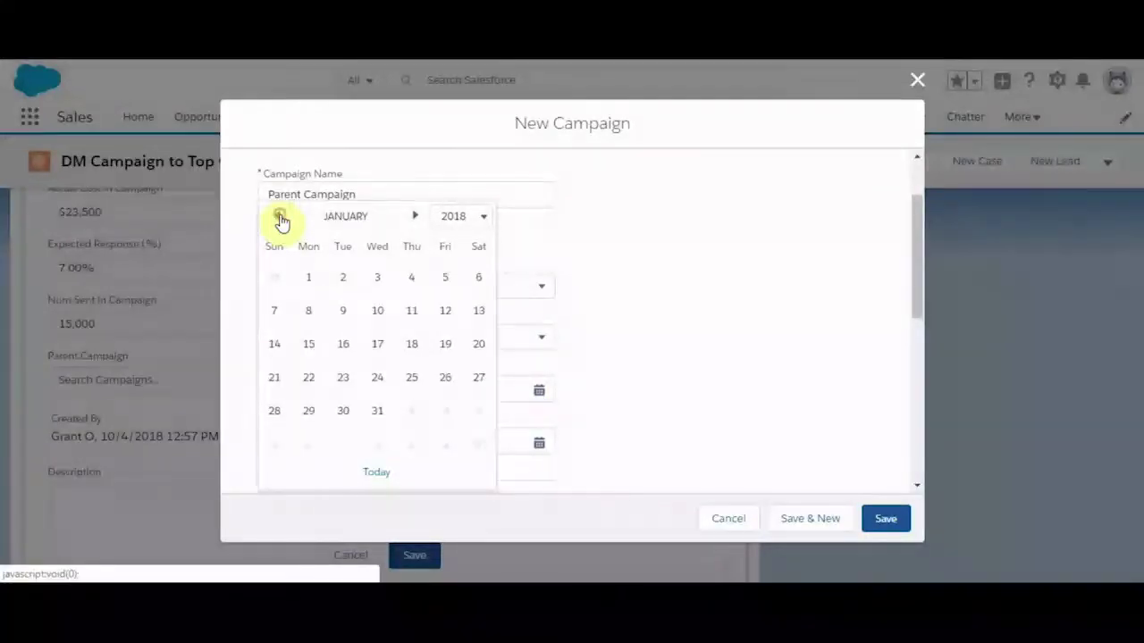
{"action": "left_click", "coordinate": [279, 218]}
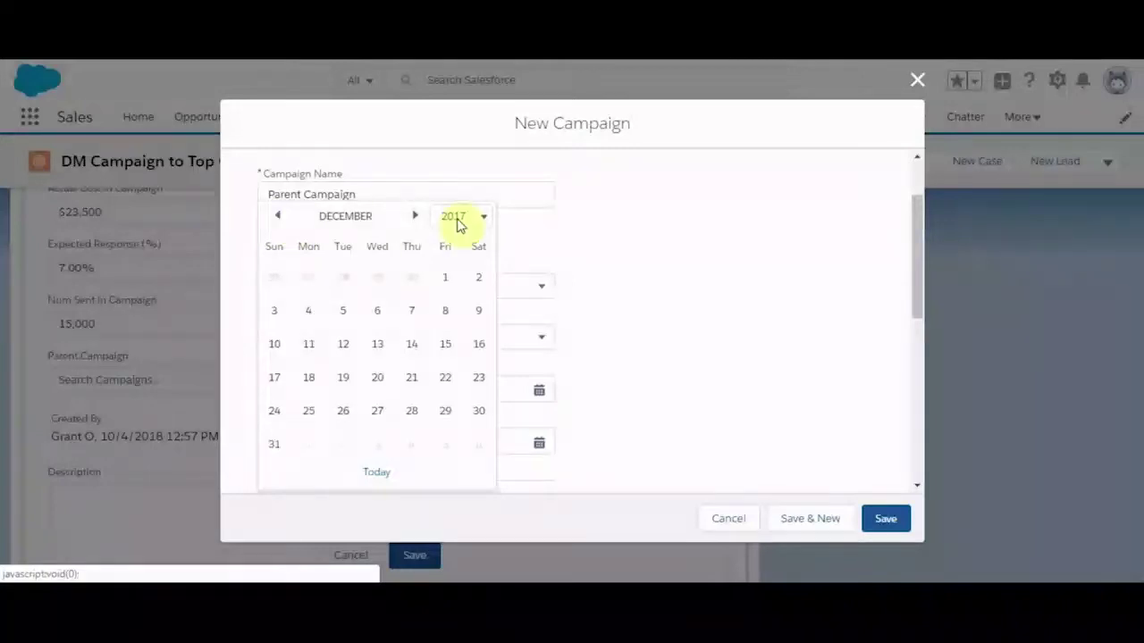
{"action": "left_click", "coordinate": [443, 281]}
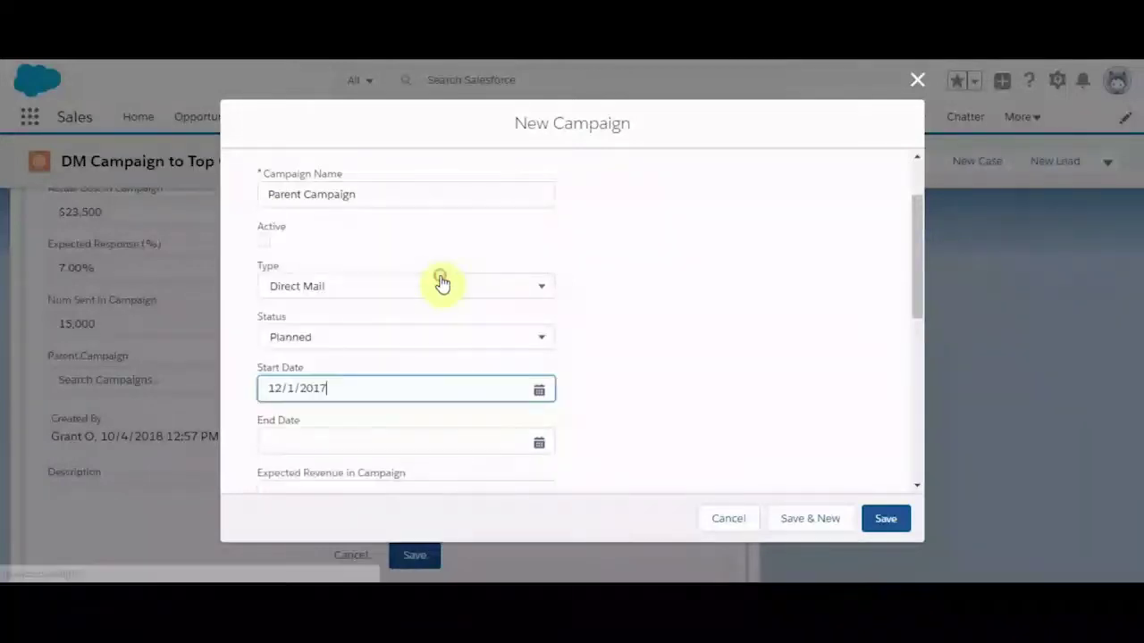
{"action": "left_click", "coordinate": [350, 436]}
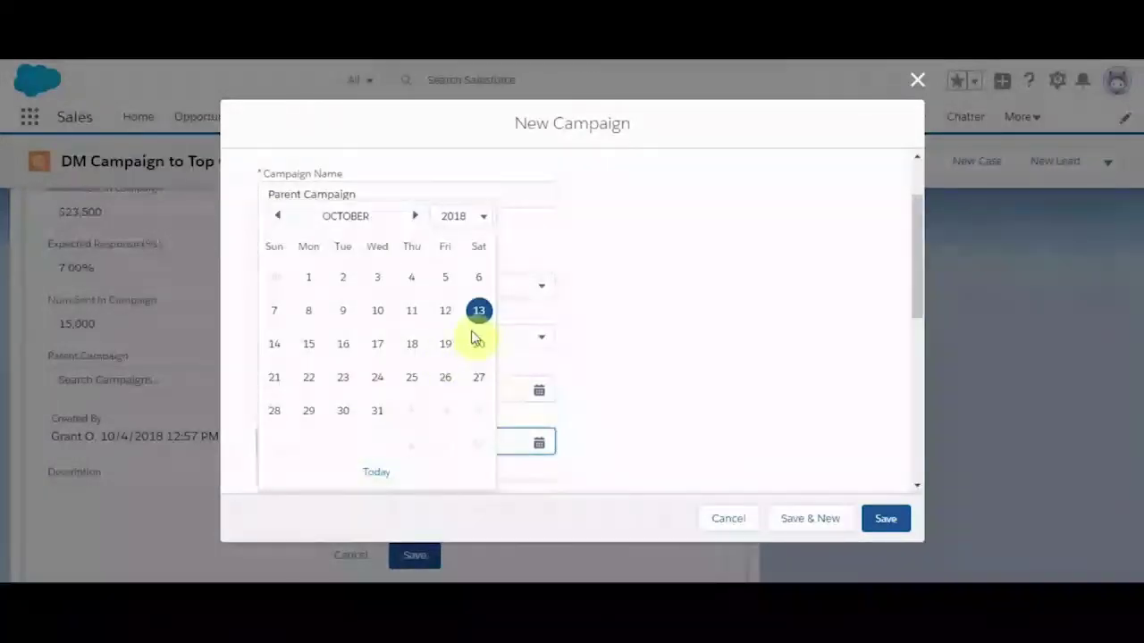
{"action": "left_click", "coordinate": [347, 282]}
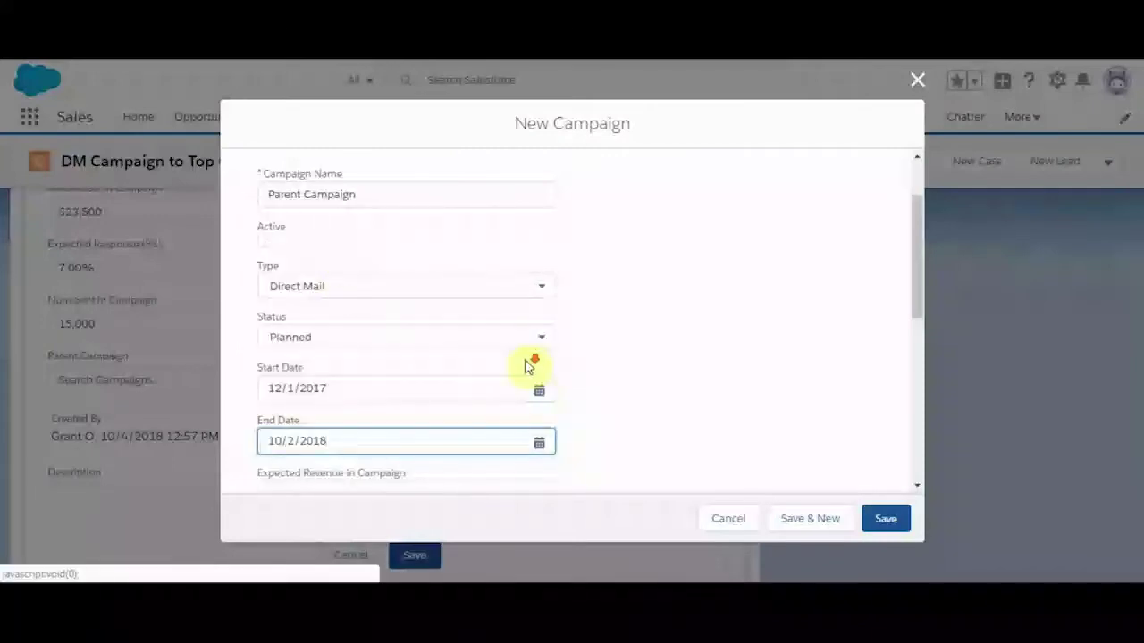
Enter an expected revenue of $5,000,000 and a budgeted cost of $40,000 for the new campaign
{"action": "scroll", "coordinate": [527, 365], "scroll_direction": "down", "scroll_amount": 2}
{"action": "left_click", "coordinate": [433, 328]}
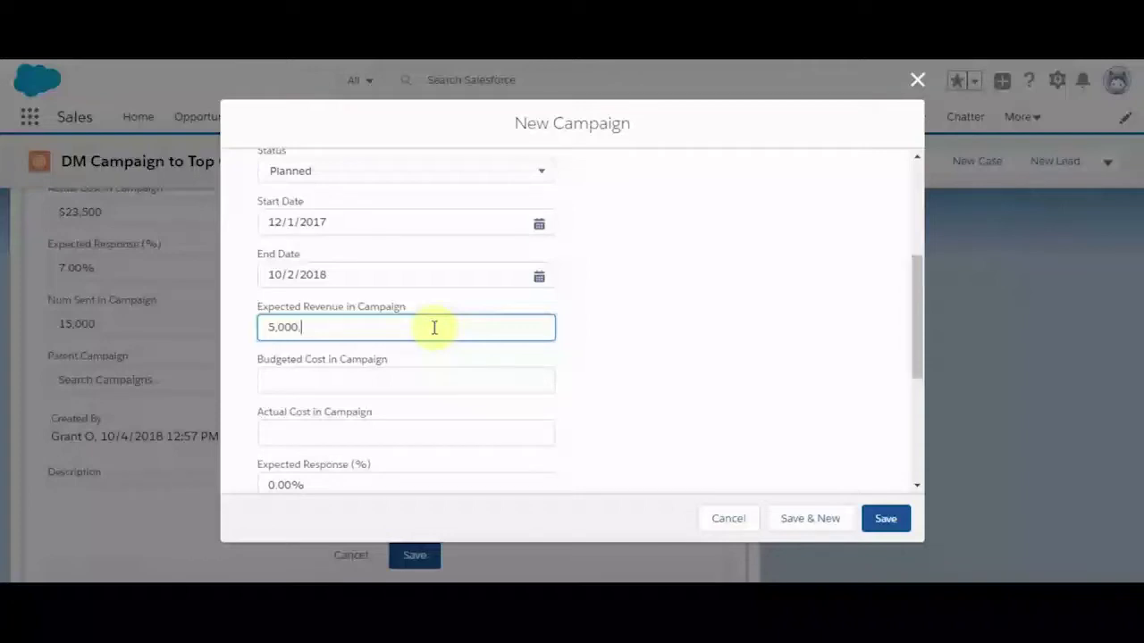
{"action": "key", "text": "Tab"}
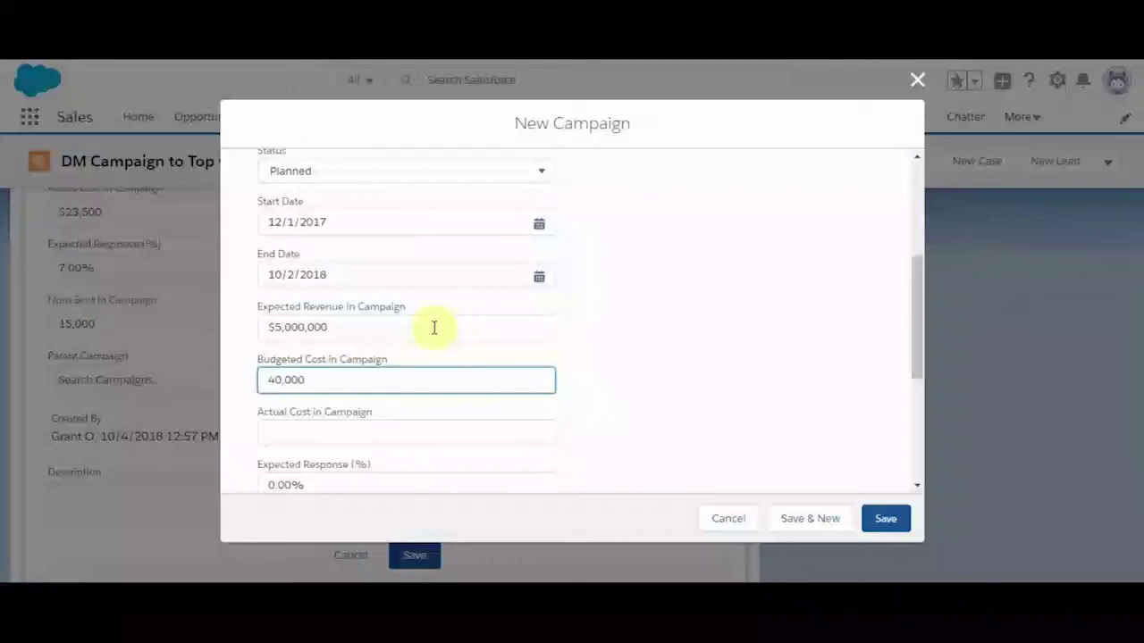
{"action": "key", "text": "Tab"}
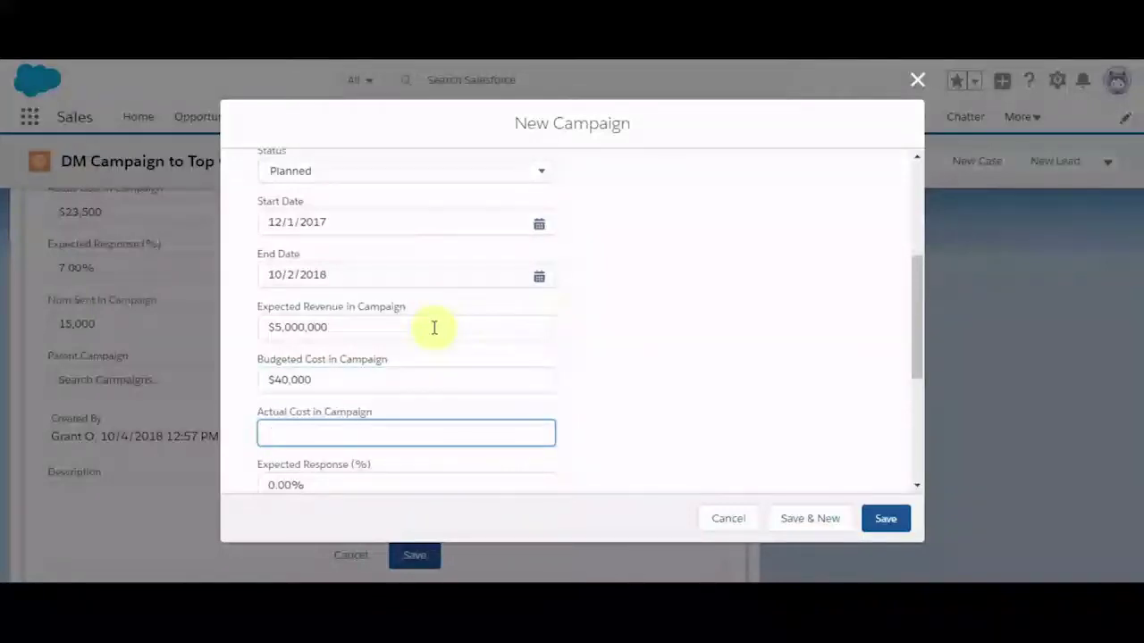
Set the new campaign's expected response to 9% and its number sent to 300
{"action": "scroll", "coordinate": [434, 328], "scroll_direction": "down", "scroll_amount": 3}
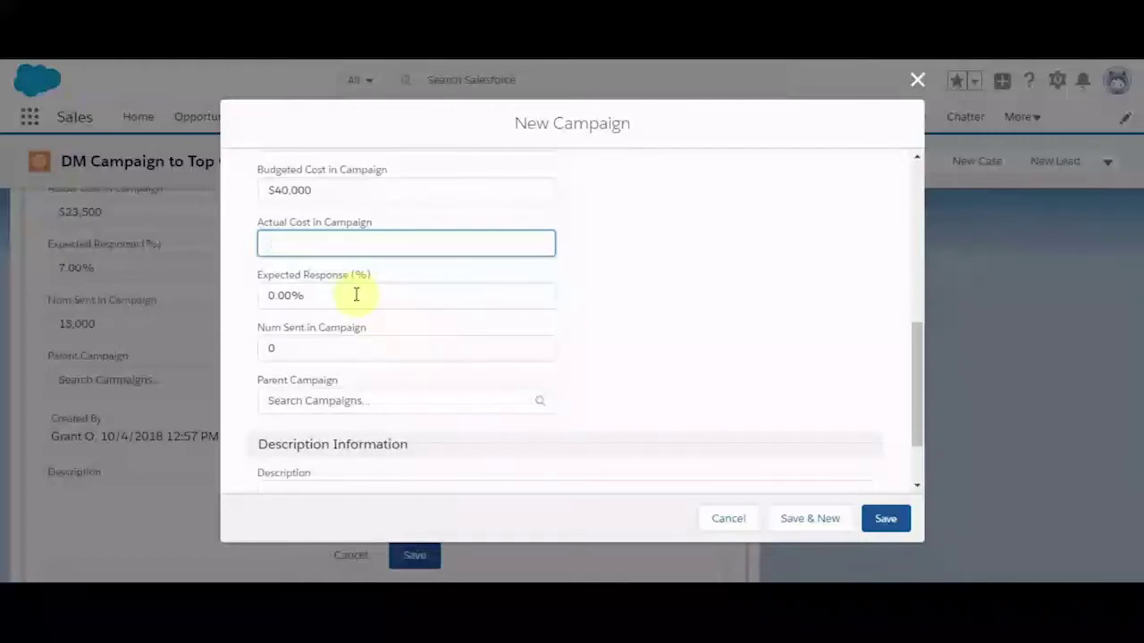
{"action": "left_click", "coordinate": [333, 294]}
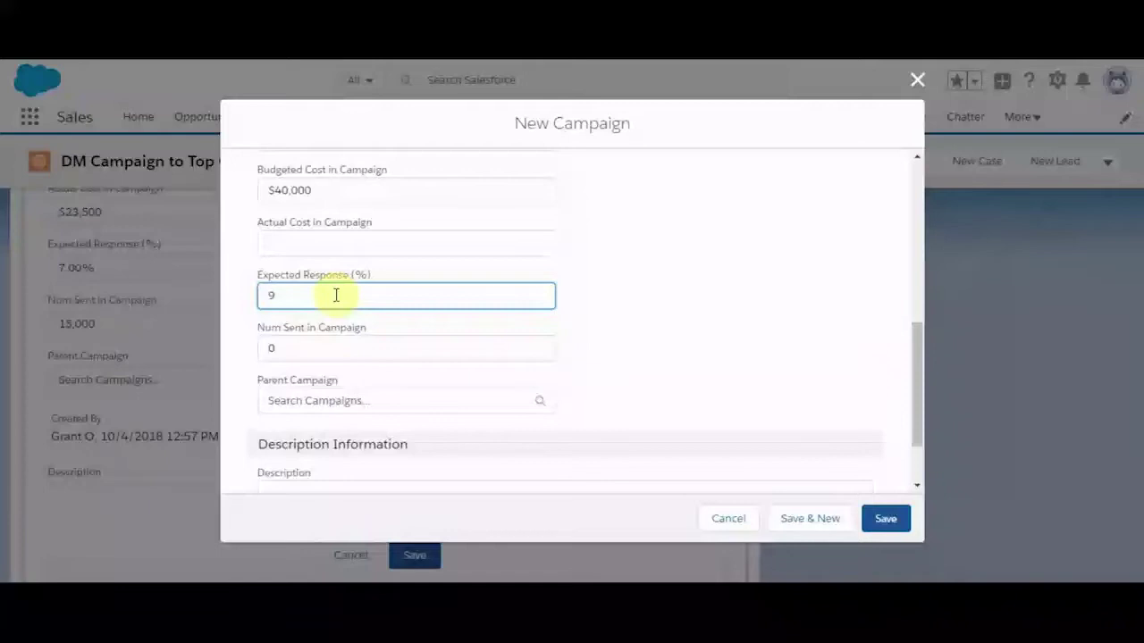
{"action": "left_click", "coordinate": [334, 347]}
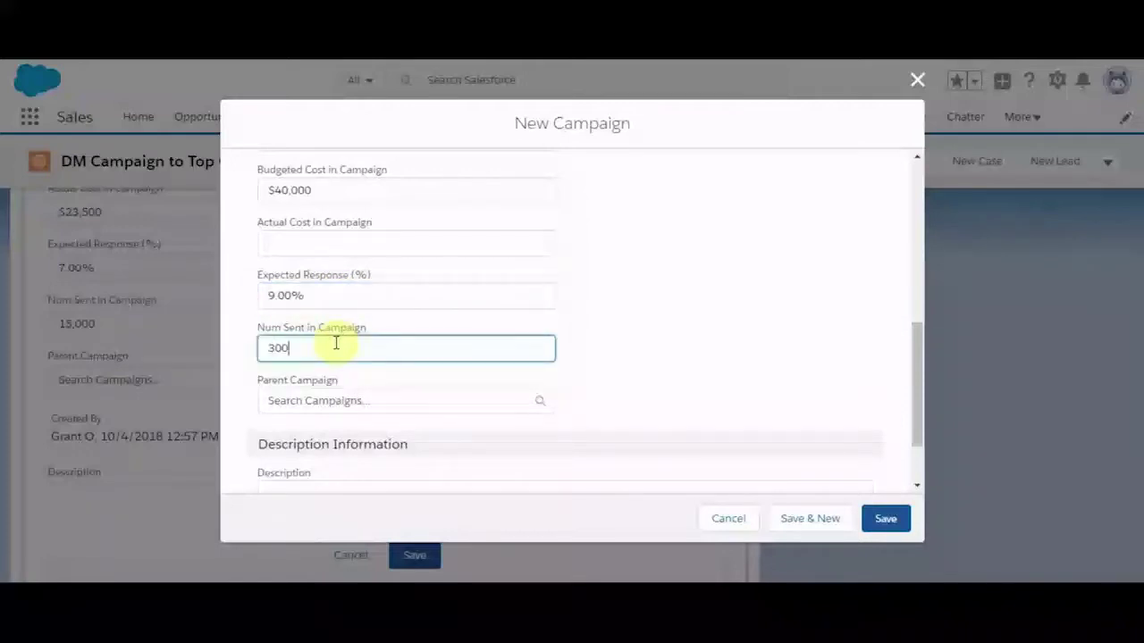
{"action": "scroll", "coordinate": [338, 343], "scroll_direction": "down", "scroll_amount": 1}
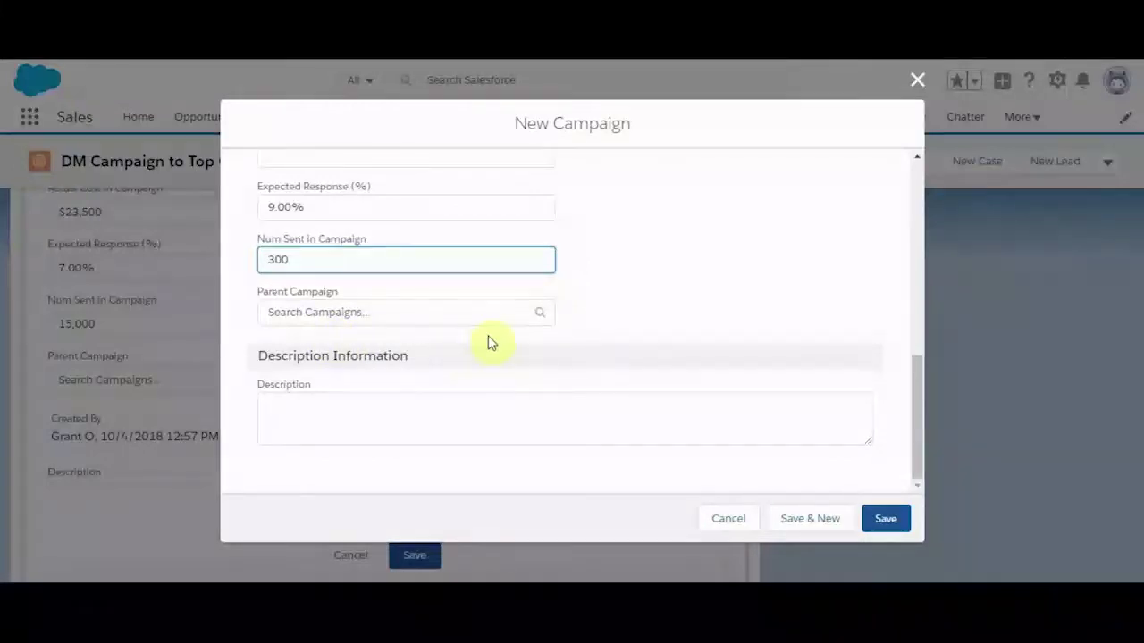
Try to look up a parent campaign for the new campaign
{"action": "left_click", "coordinate": [538, 318]}
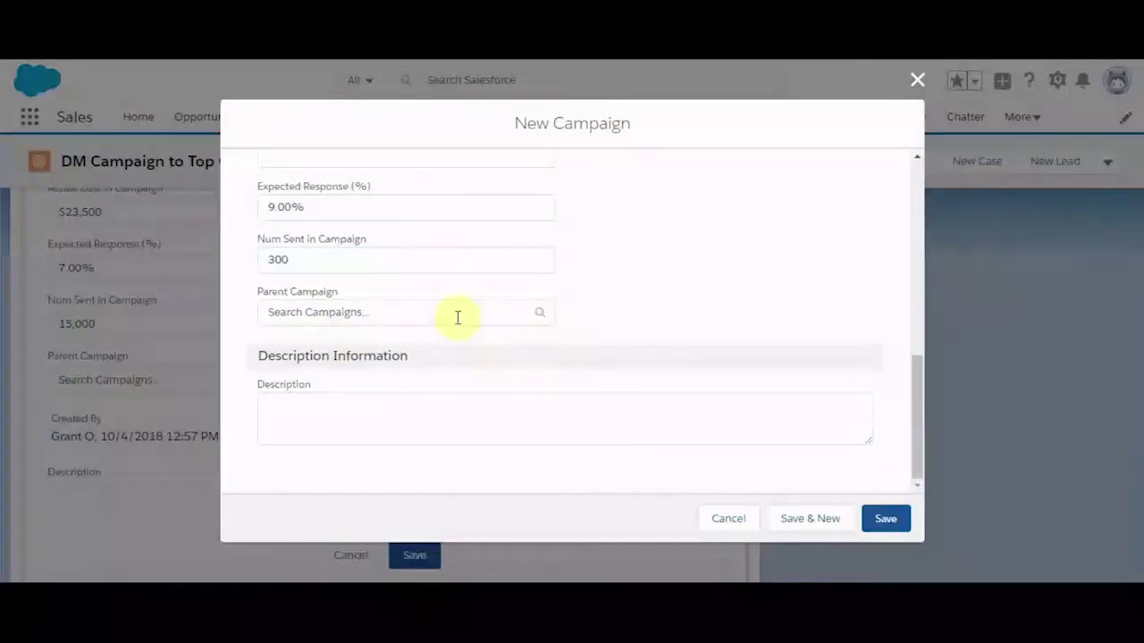
{"action": "left_click", "coordinate": [400, 312]}
{"action": "left_click", "coordinate": [539, 312]}
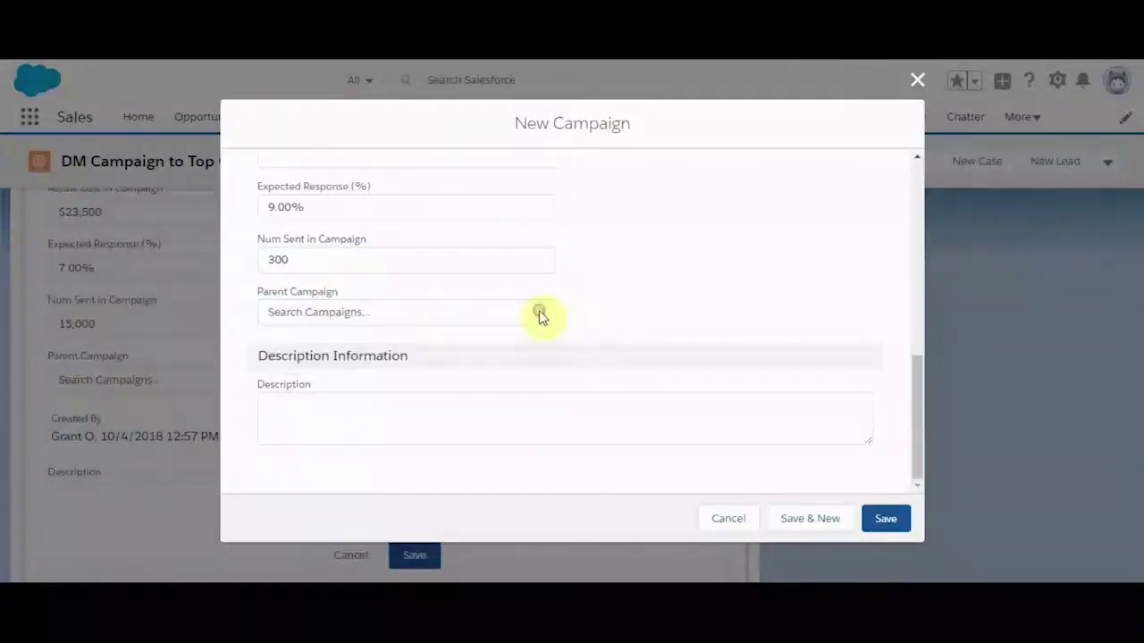
{"action": "left_click", "coordinate": [461, 316]}
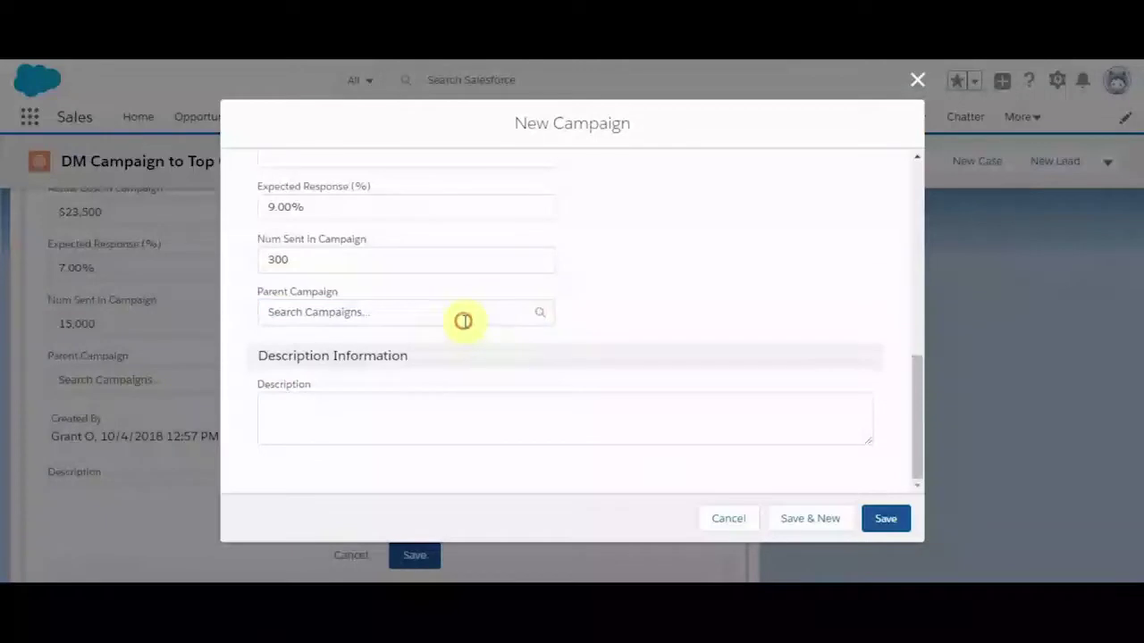
{"action": "left_click", "coordinate": [616, 269]}
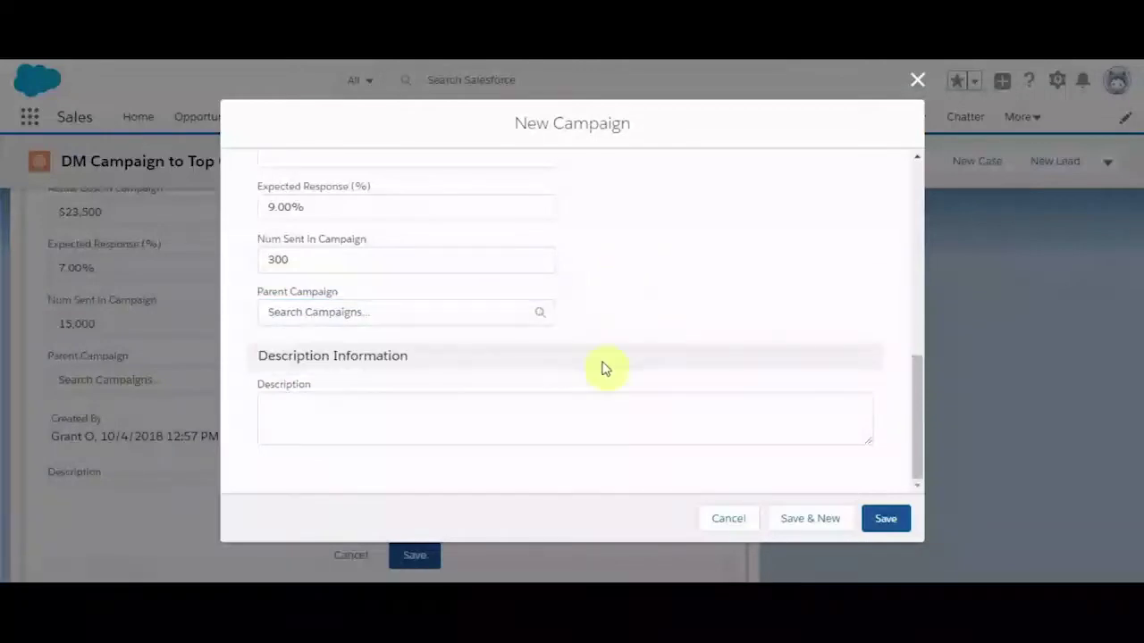
Save the new campaign so it fills the Parent Campaign field of the DM Campaign to Top Customers record
{"action": "left_click", "coordinate": [883, 530]}
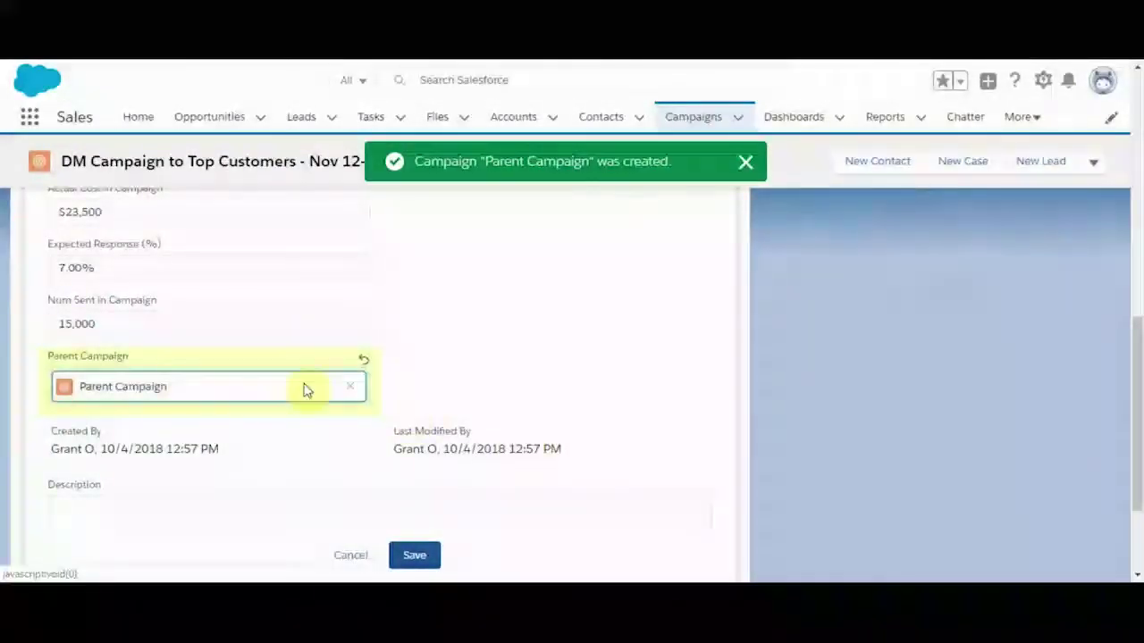
{"action": "left_click", "coordinate": [458, 360]}
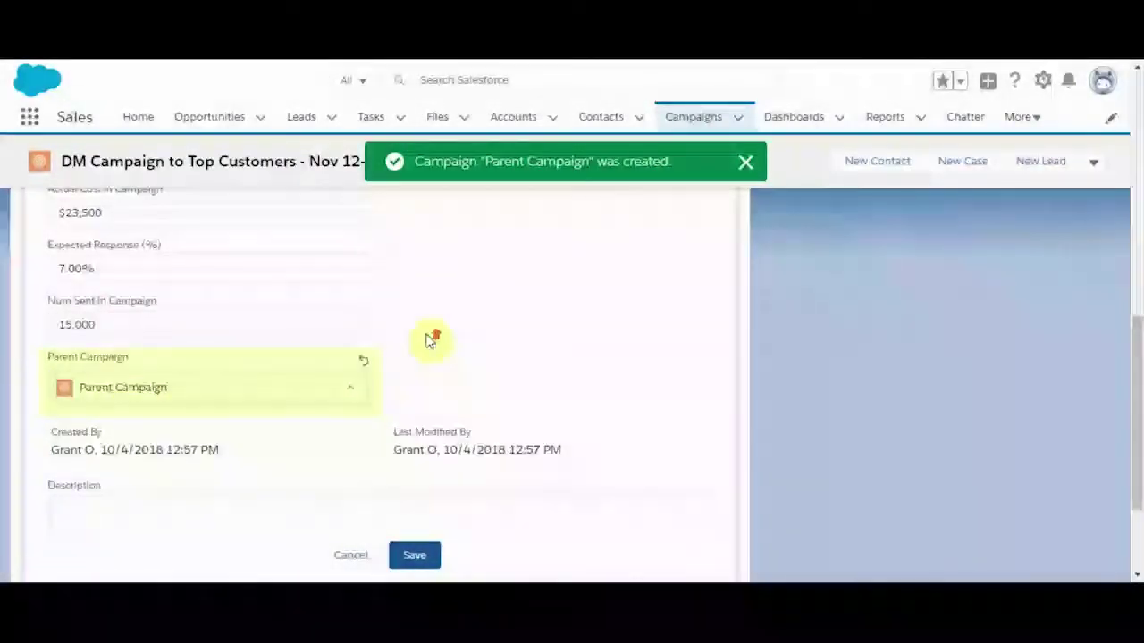
Save the DM Campaign to Top Customers record with its newly assigned parent campaign, staying on the page
{"action": "scroll", "coordinate": [432, 339], "scroll_direction": "up", "scroll_amount": 10}
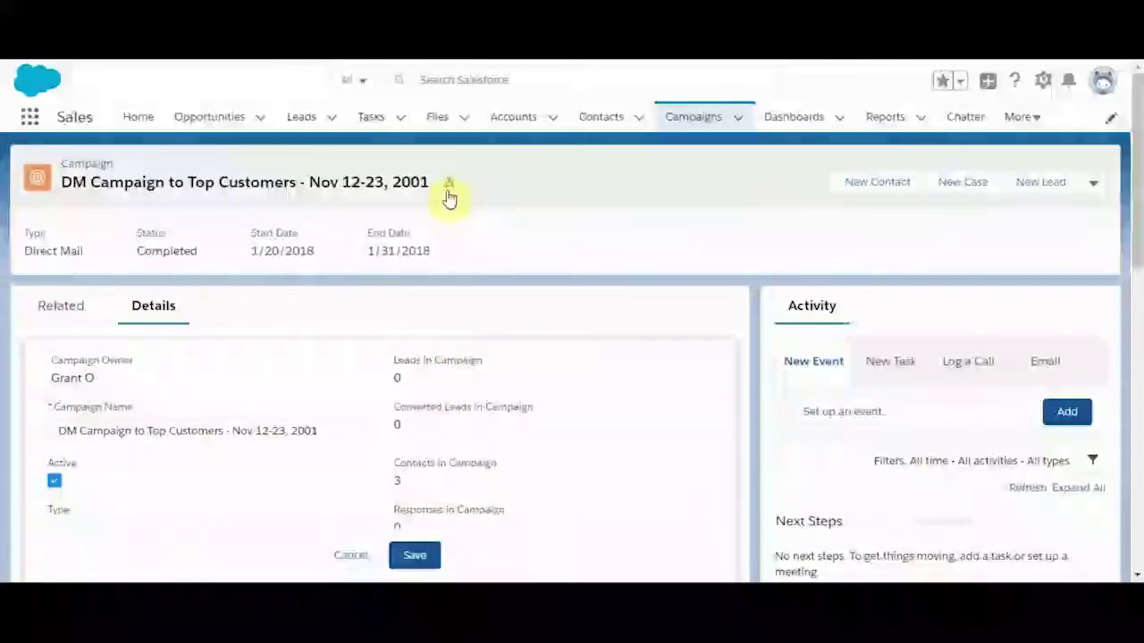
{"action": "left_click", "coordinate": [447, 190]}
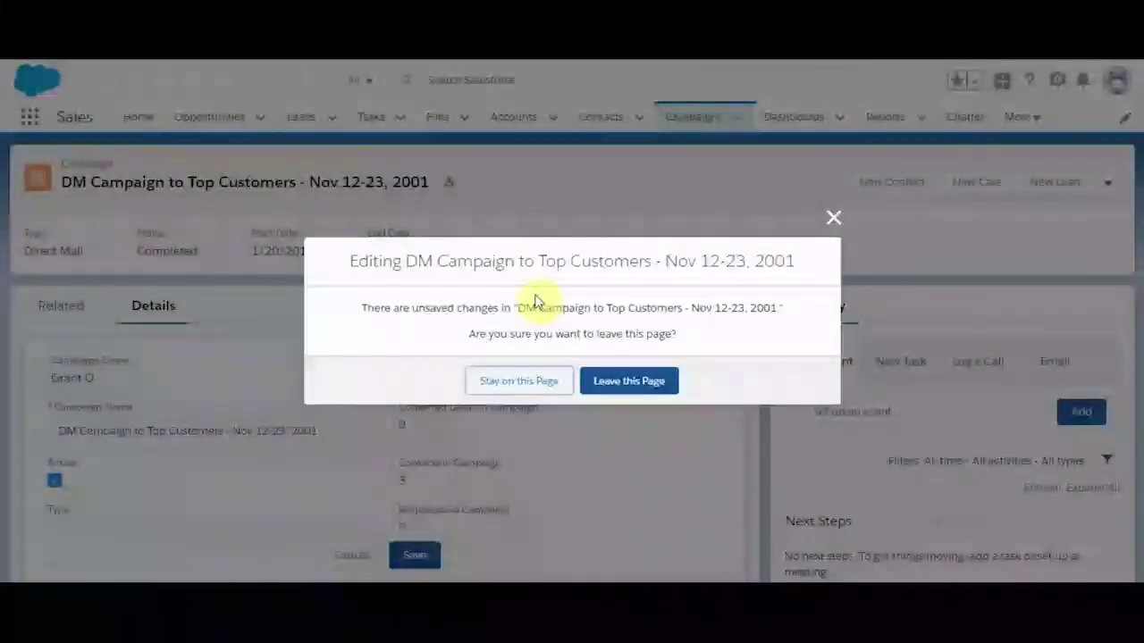
{"action": "left_click", "coordinate": [831, 218]}
{"action": "left_click", "coordinate": [414, 555]}
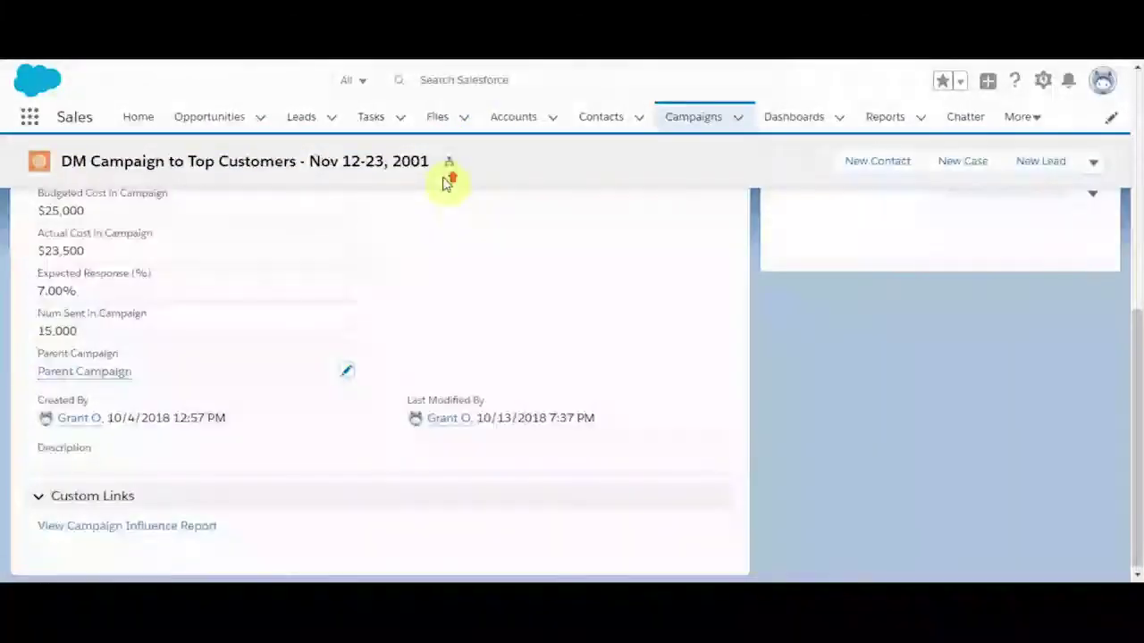
View the campaign hierarchy of DM Campaign to Top Customers and preview the child campaign's summary
{"action": "scroll", "coordinate": [443, 178], "scroll_direction": "up", "scroll_amount": 1}
{"action": "left_click", "coordinate": [447, 170]}
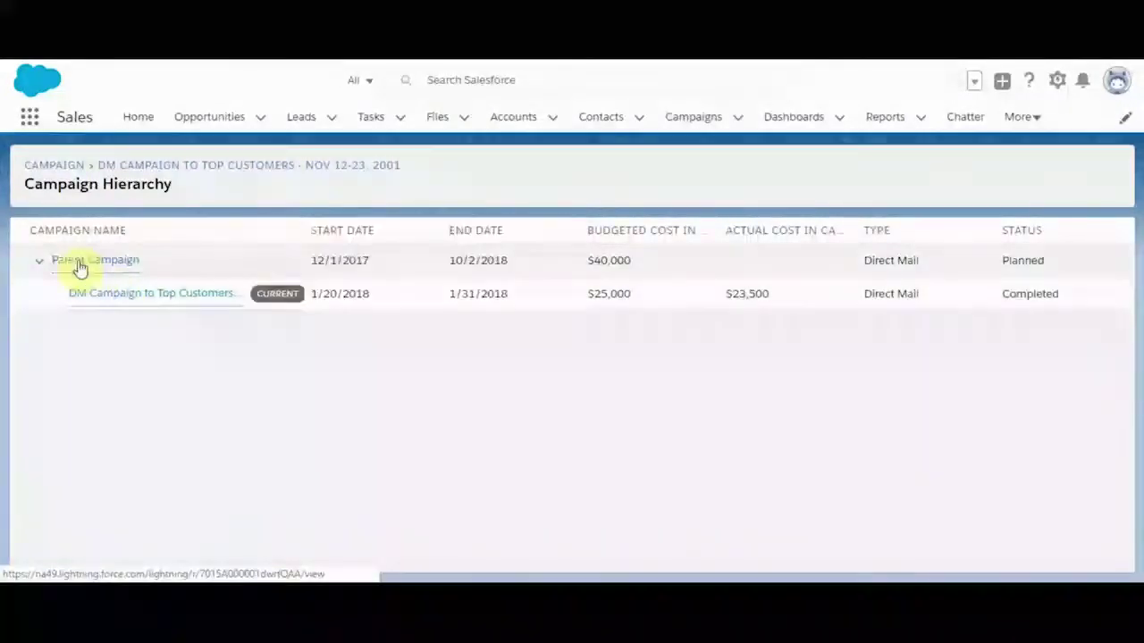
{"action": "mouse_move", "coordinate": [115, 298]}
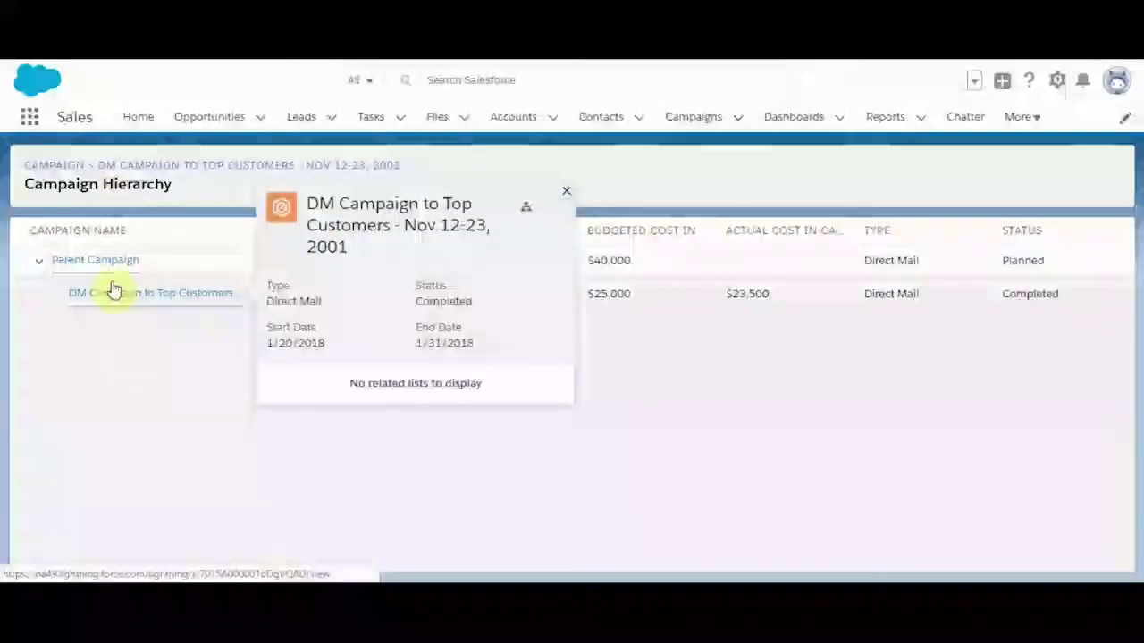
Open the Parent Campaign record from the hierarchy and review its related lists and details
{"action": "left_click", "coordinate": [96, 261]}
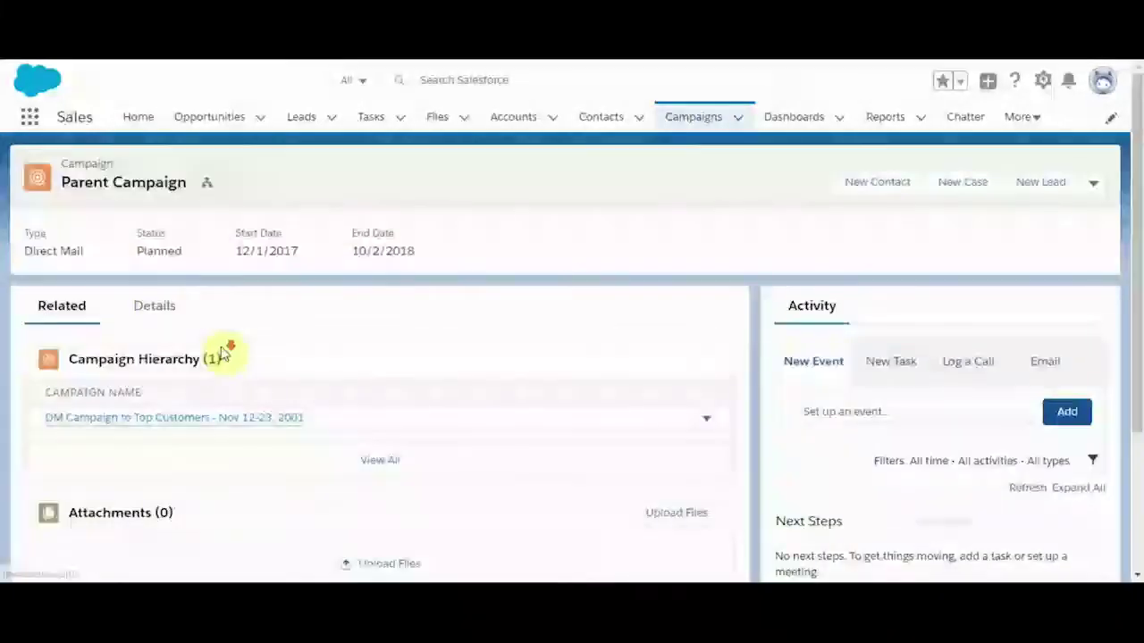
{"action": "scroll", "coordinate": [225, 353], "scroll_direction": "down", "scroll_amount": 3}
{"action": "scroll", "coordinate": [225, 349], "scroll_direction": "up", "scroll_amount": 3}
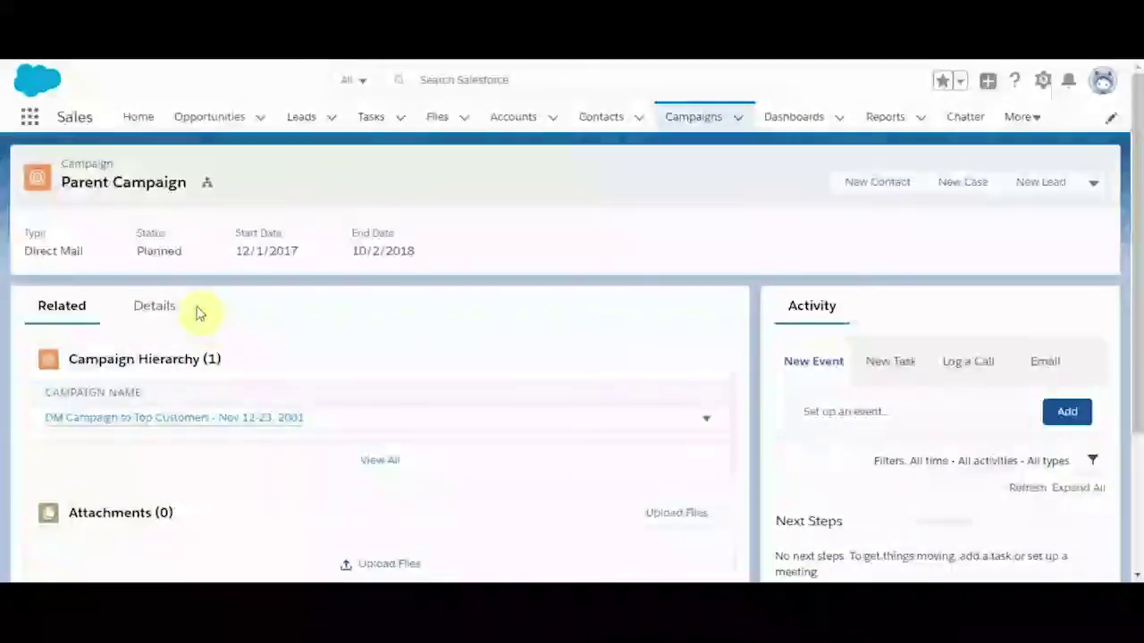
{"action": "left_click", "coordinate": [155, 306]}
{"action": "scroll", "coordinate": [211, 443], "scroll_direction": "down", "scroll_amount": 3}
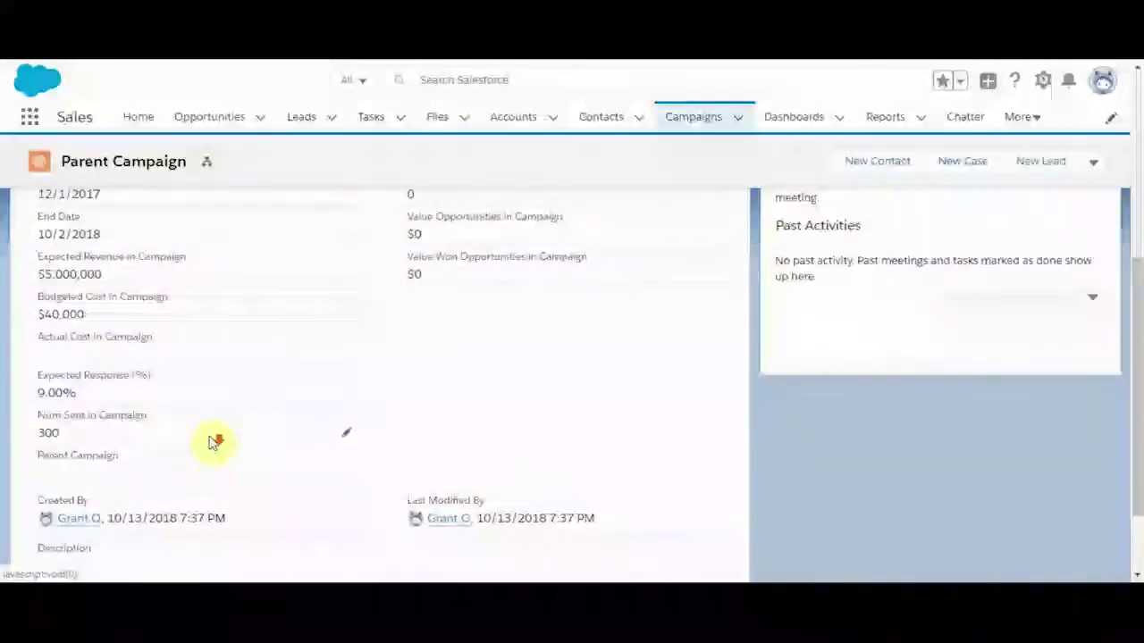
{"action": "scroll", "coordinate": [213, 443], "scroll_direction": "down", "scroll_amount": 2}
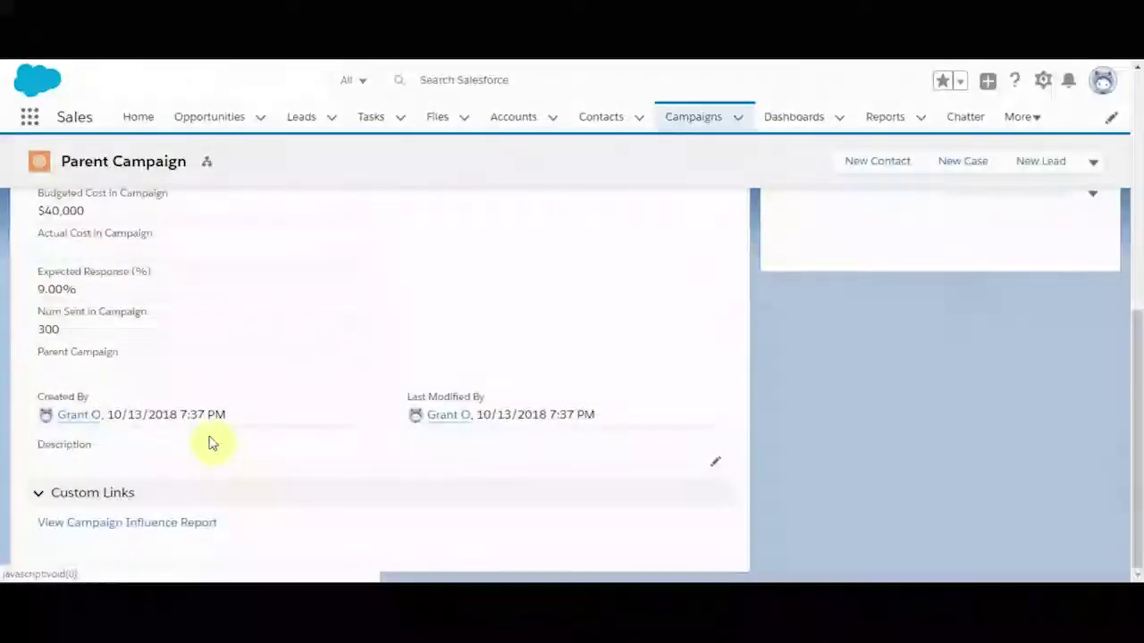
Start a new campaign from the Parent Campaign record's parent field, naming it Grandparent Campaign with type Direct Mail
{"action": "left_click", "coordinate": [347, 371]}
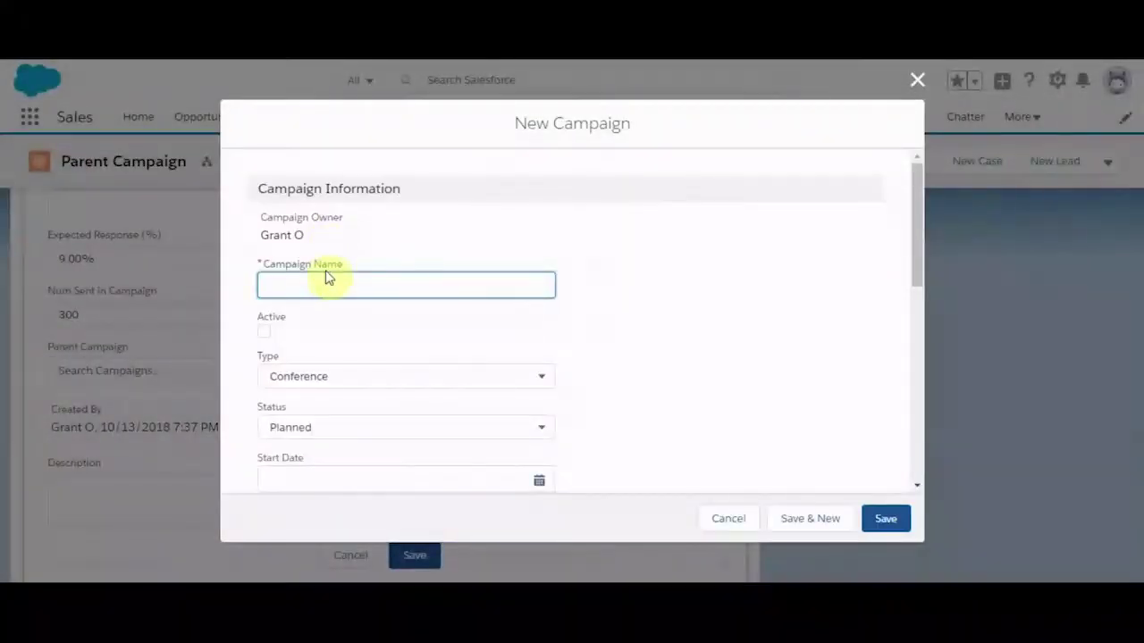
{"action": "type", "text": "Grandparent Campaign"}
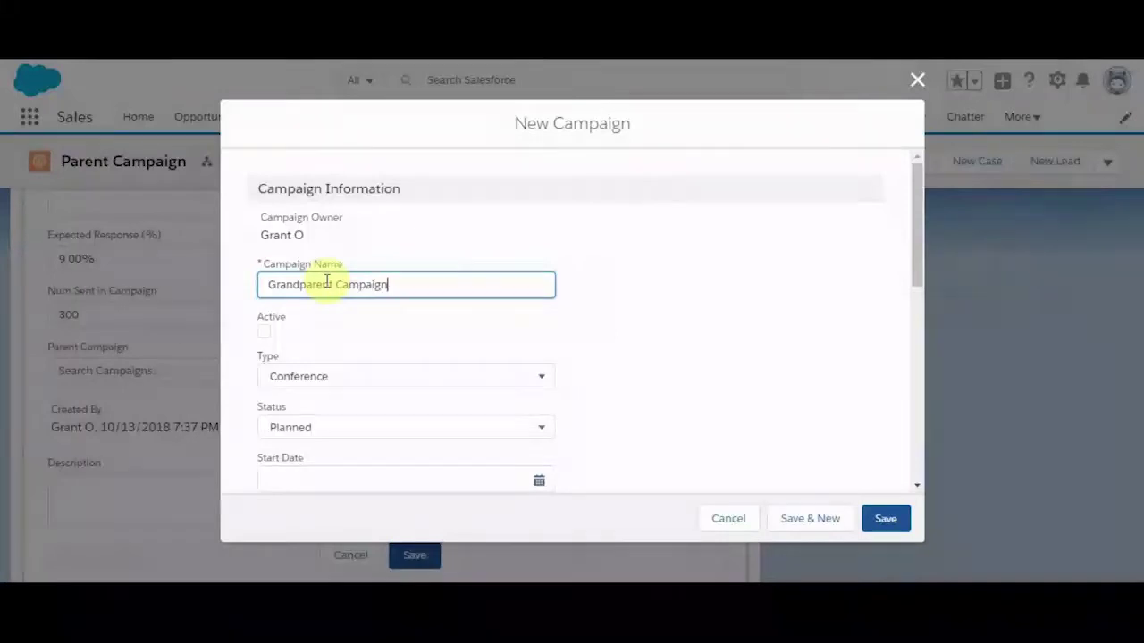
{"action": "left_click", "coordinate": [352, 375]}
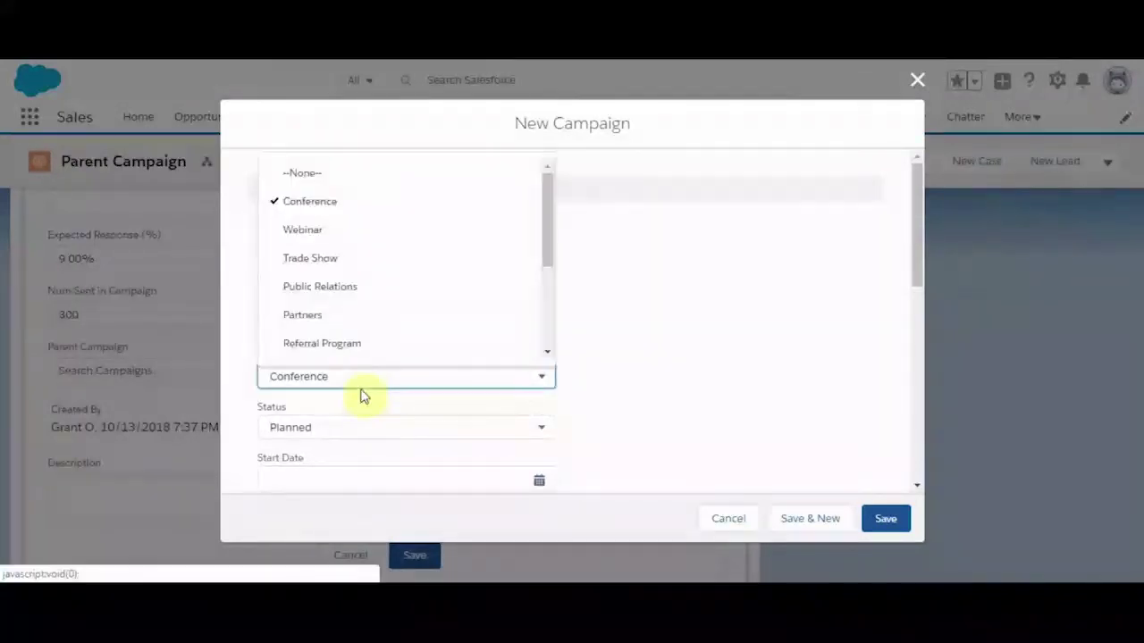
{"action": "scroll", "coordinate": [358, 335], "scroll_direction": "down", "scroll_amount": 3}
{"action": "left_click", "coordinate": [347, 270]}
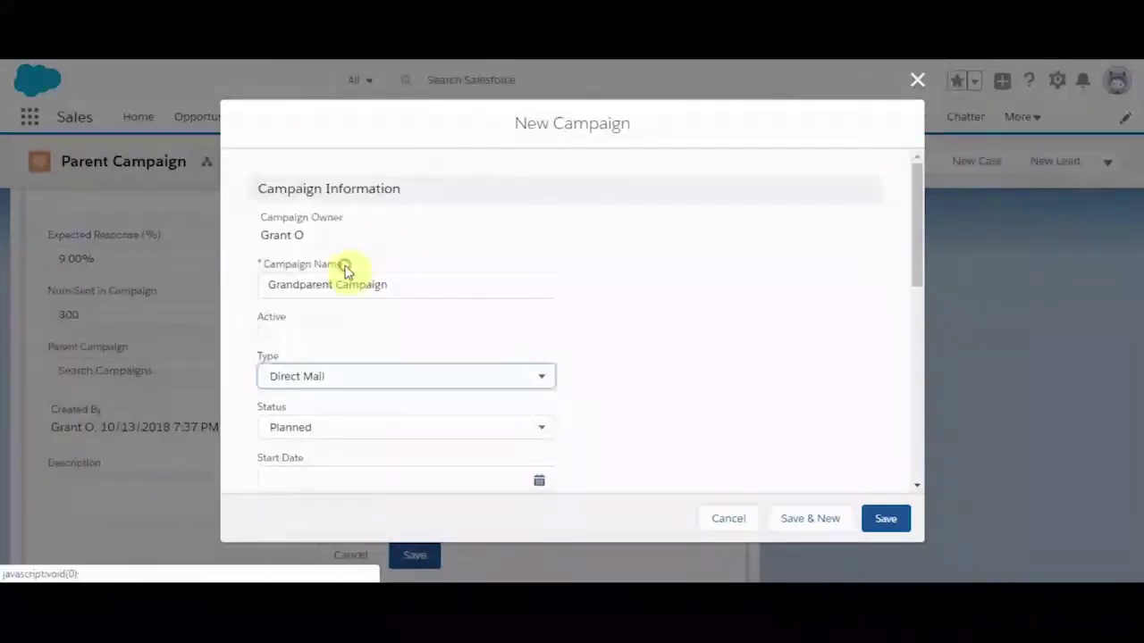
Set the new campaign's start date to 10/5/2017 and its end date to 10/19/2018
{"action": "scroll", "coordinate": [339, 447], "scroll_direction": "down", "scroll_amount": 2}
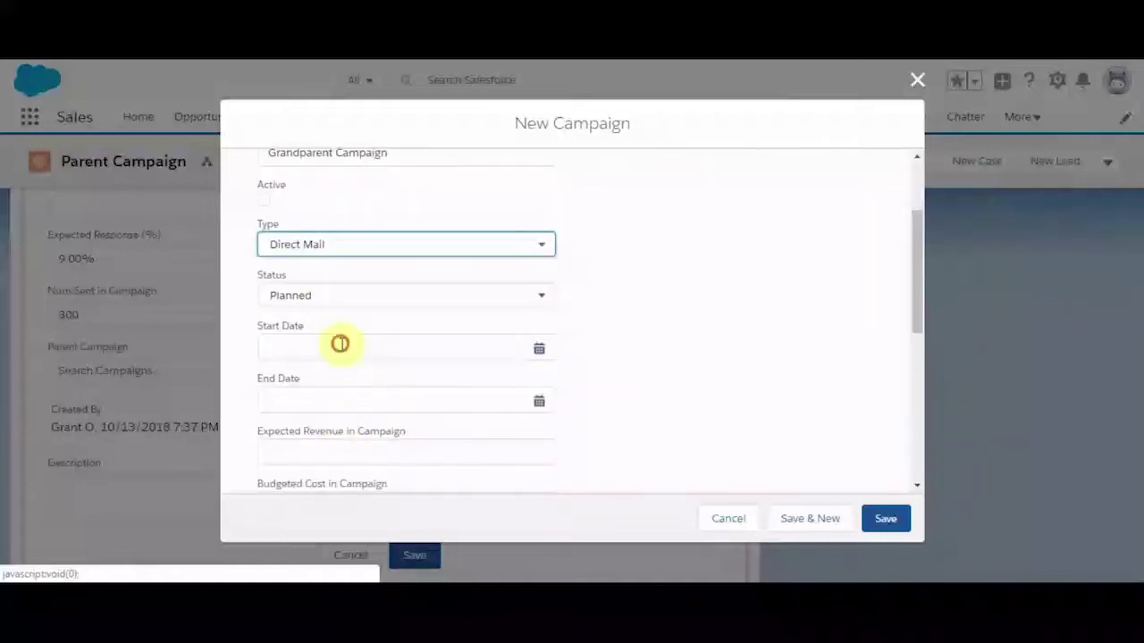
{"action": "left_click", "coordinate": [340, 344]}
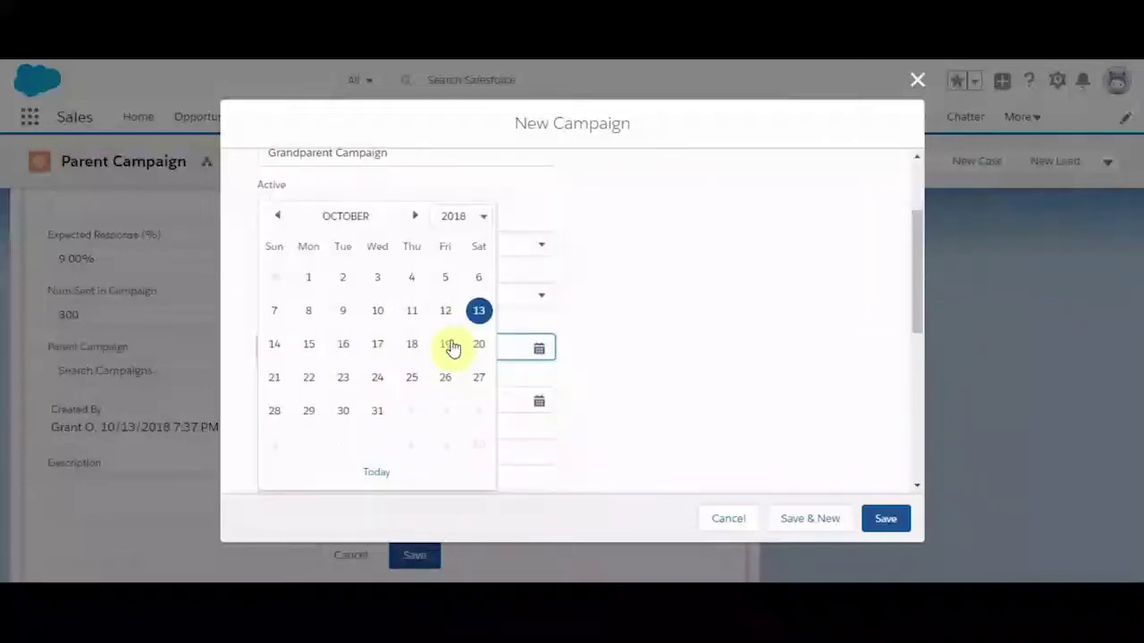
{"action": "left_click", "coordinate": [459, 222]}
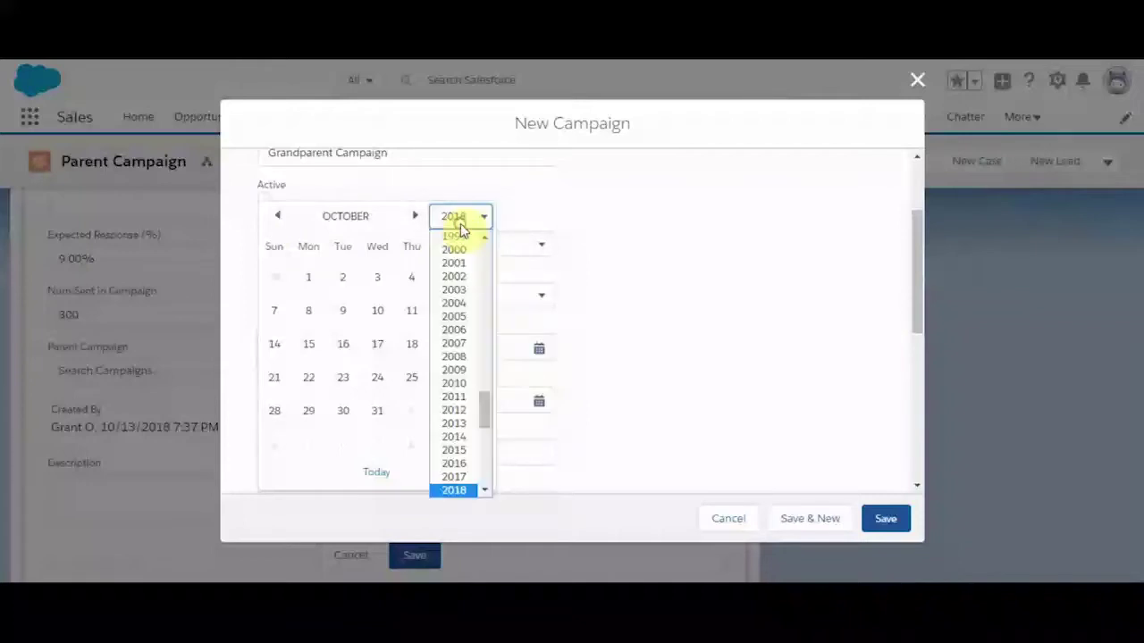
{"action": "left_click", "coordinate": [453, 480]}
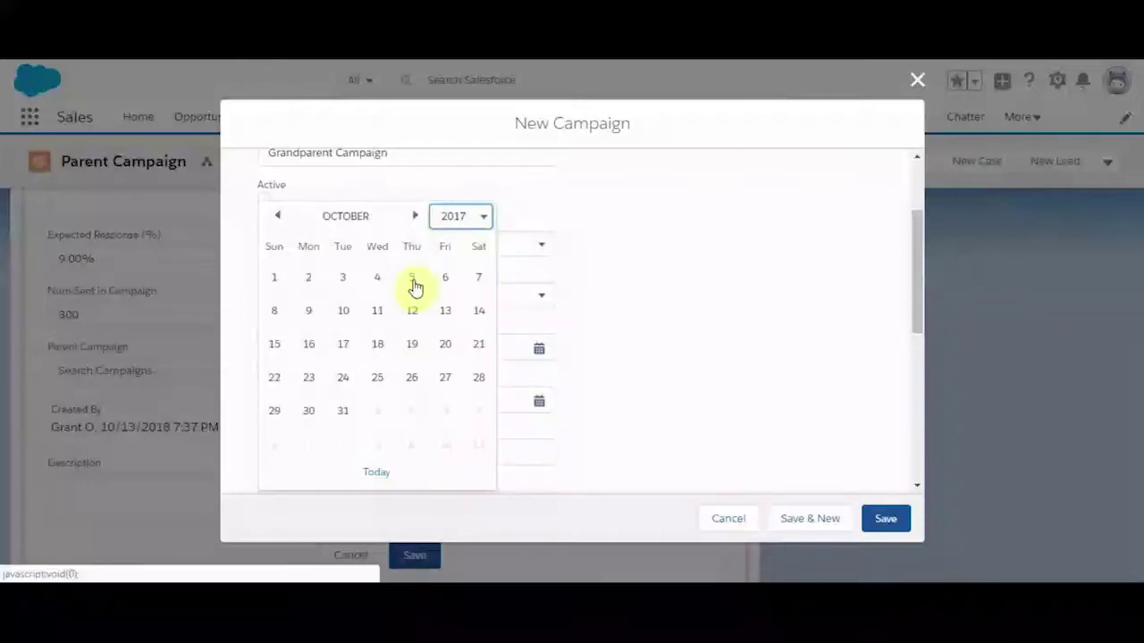
{"action": "left_click", "coordinate": [411, 277]}
{"action": "left_click", "coordinate": [355, 394]}
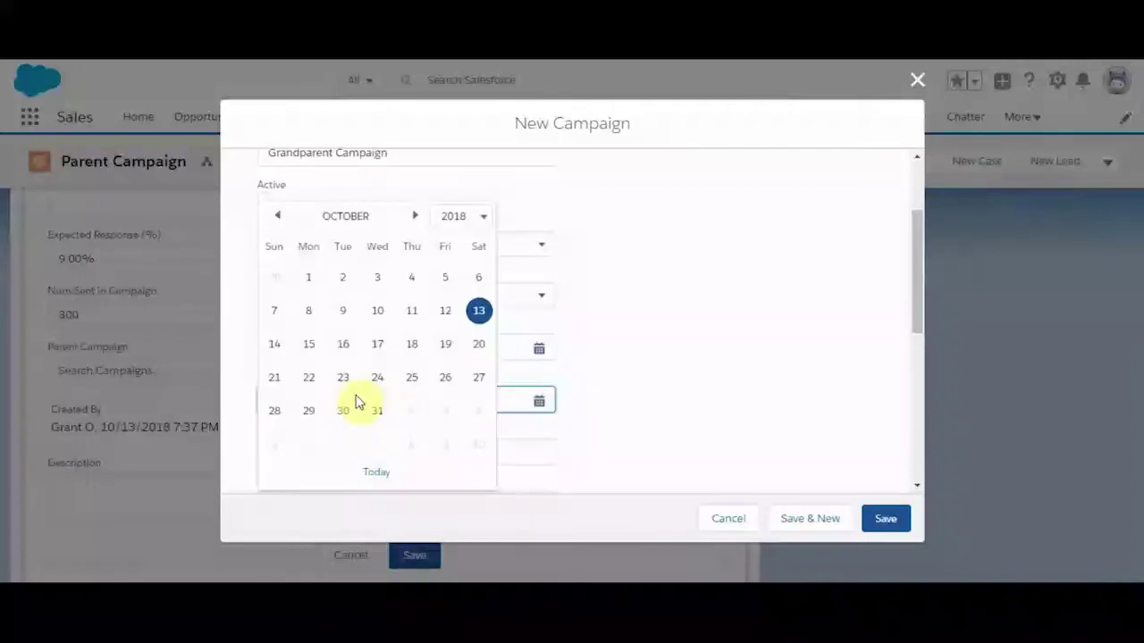
{"action": "left_click", "coordinate": [451, 350]}
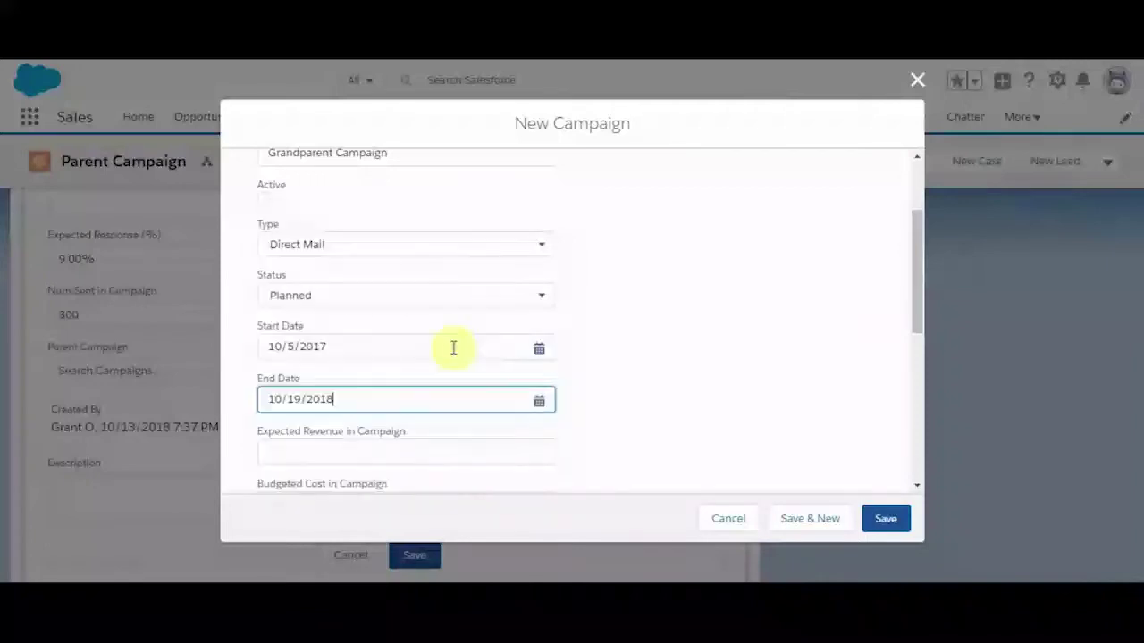
Enter an expected revenue of $7,000,000 and a budgeted cost of $70,000 for Grandparent Campaign
{"action": "scroll", "coordinate": [407, 376], "scroll_direction": "down", "scroll_amount": 2}
{"action": "left_click", "coordinate": [400, 315]}
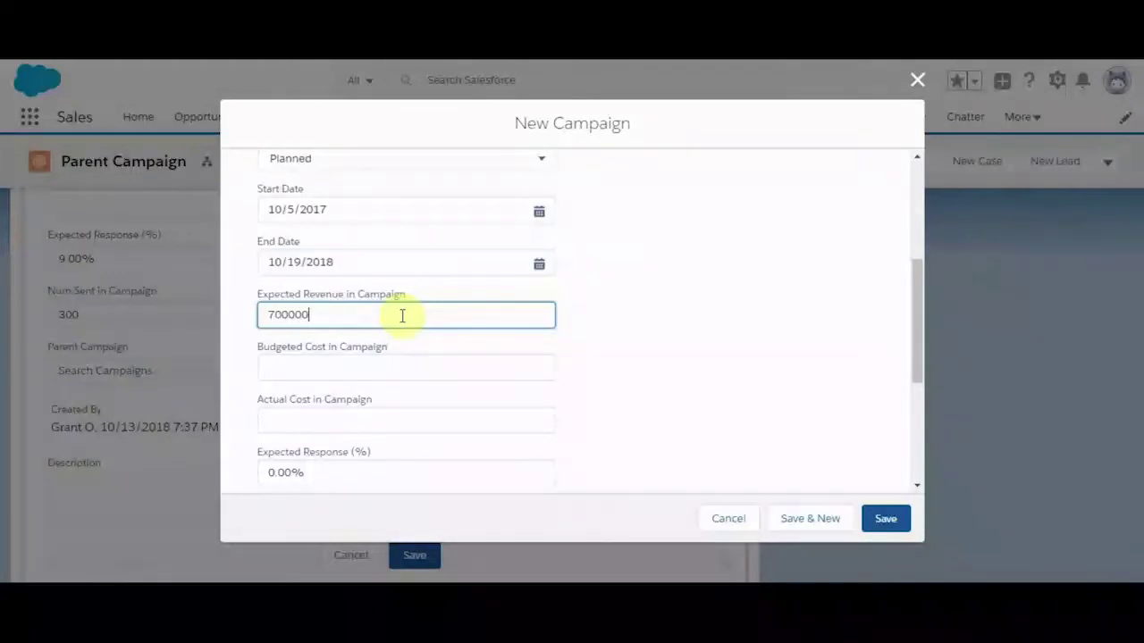
{"action": "type", "text": "700000"}
{"action": "left_click", "coordinate": [375, 367]}
{"action": "left_click", "coordinate": [339, 312]}
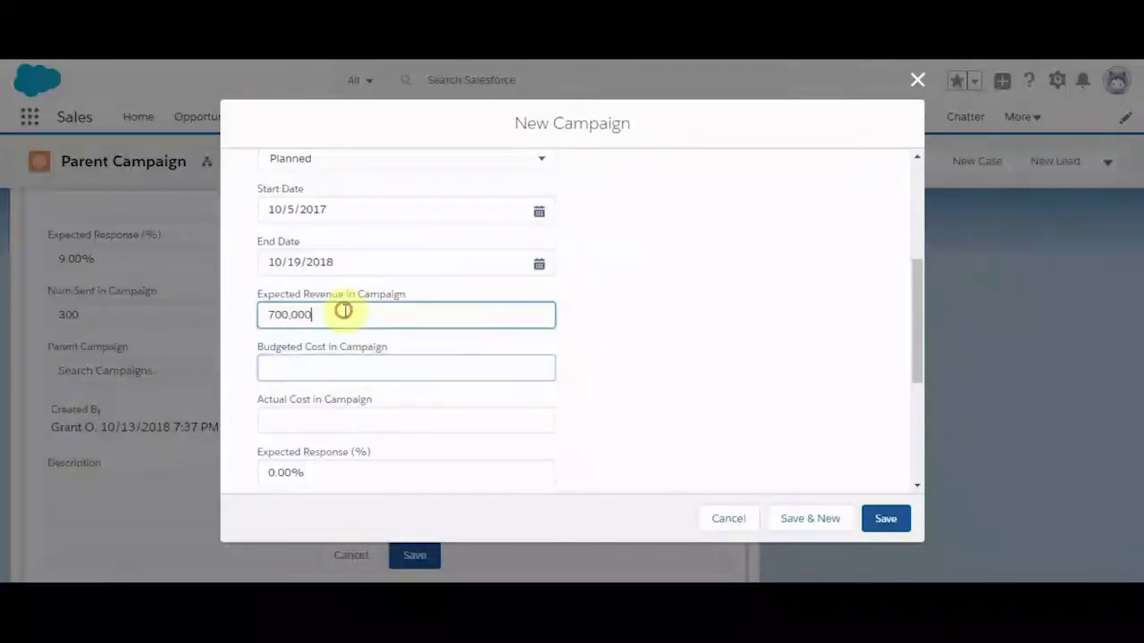
{"action": "left_click", "coordinate": [331, 360]}
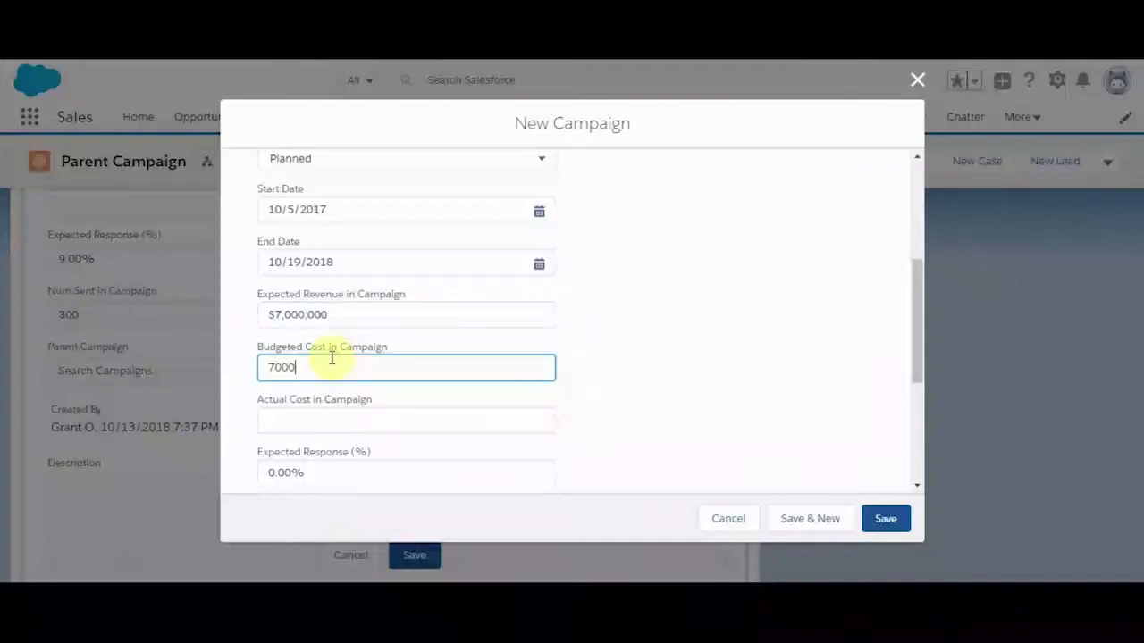
{"action": "left_click", "coordinate": [630, 428]}
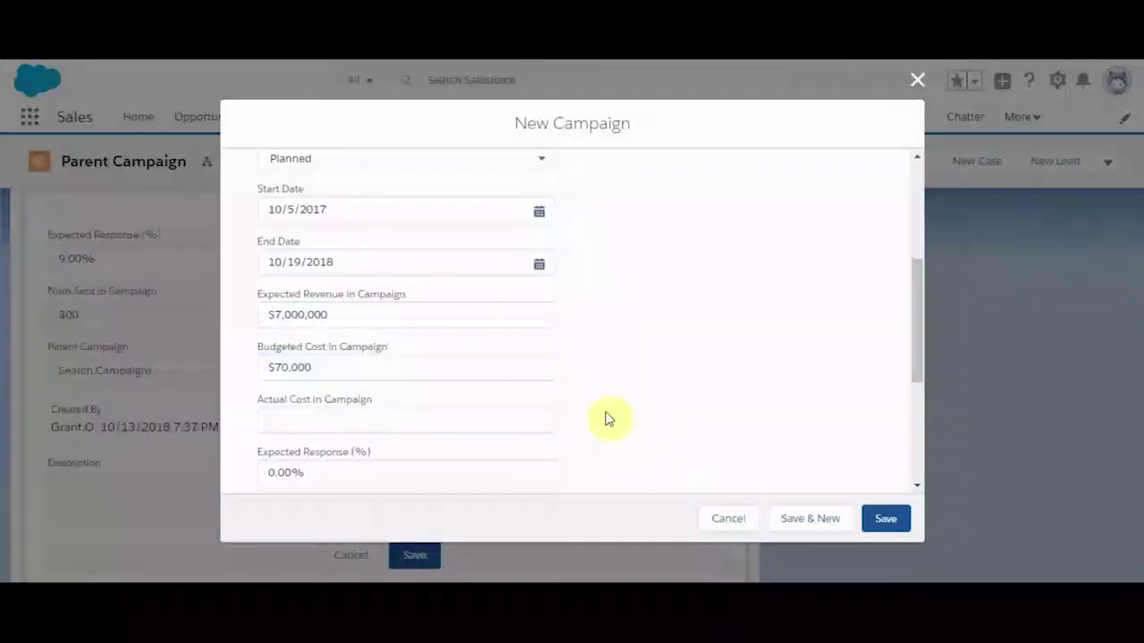
Set Grandparent Campaign's expected response to 9% and its number sent to 10,000
{"action": "left_click", "coordinate": [368, 470]}
{"action": "type", "text": "9"}
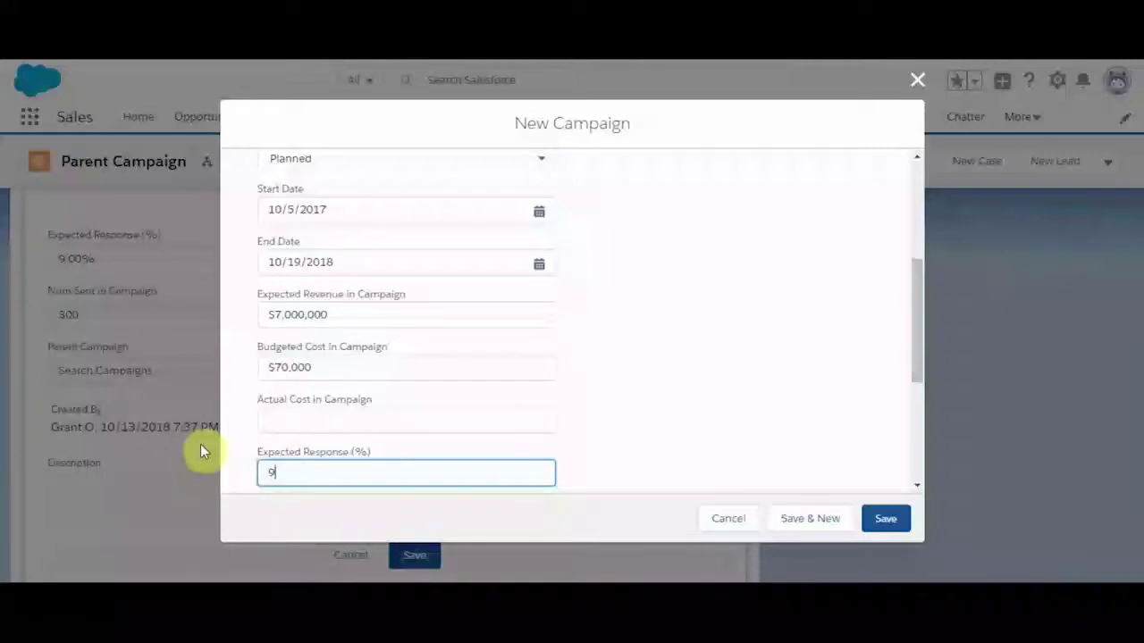
{"action": "left_click", "coordinate": [708, 384]}
{"action": "scroll", "coordinate": [708, 387], "scroll_direction": "down", "scroll_amount": 3}
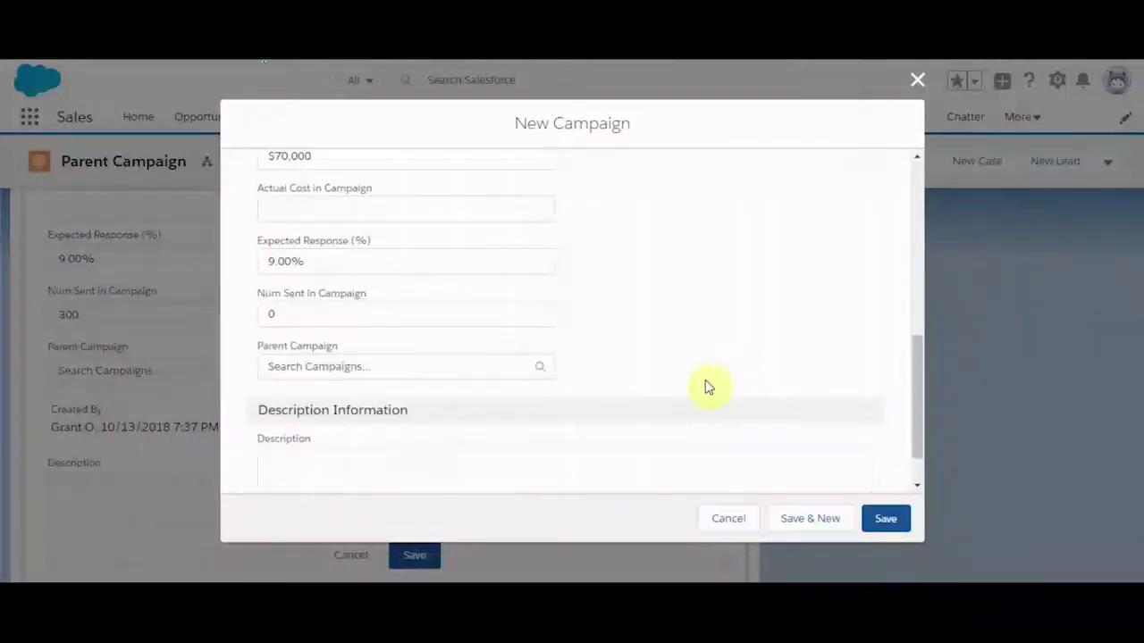
{"action": "left_click", "coordinate": [387, 322]}
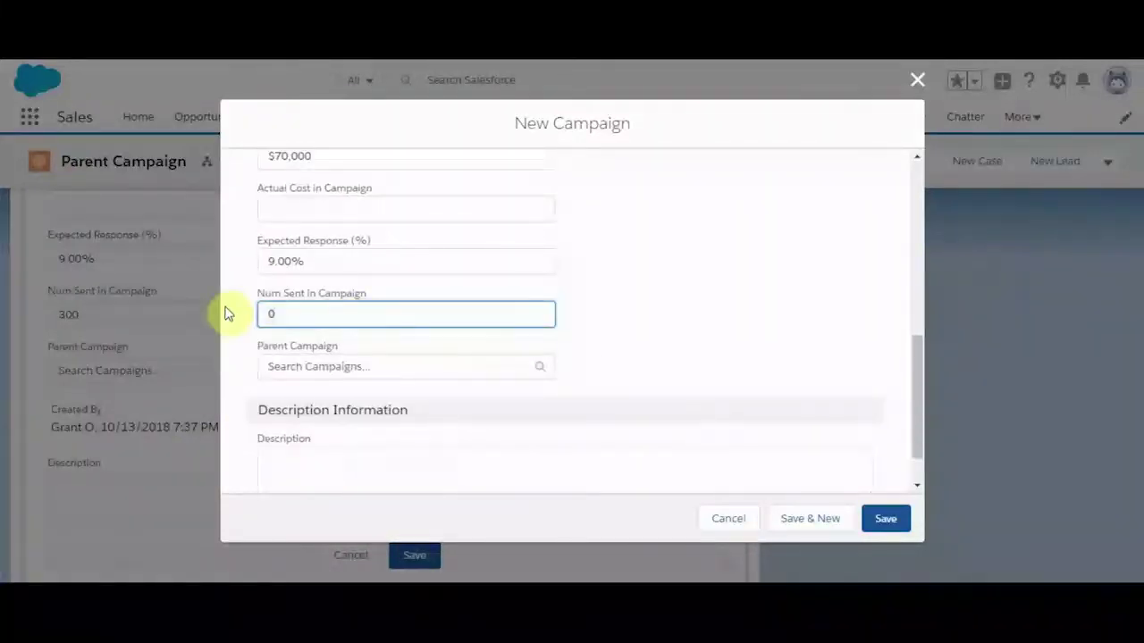
{"action": "type", "text": "10000"}
{"action": "left_click", "coordinate": [778, 298]}
Save Grandparent Campaign, and save the Parent Campaign record with it as the parent
{"action": "scroll", "coordinate": [786, 311], "scroll_direction": "down", "scroll_amount": 1}
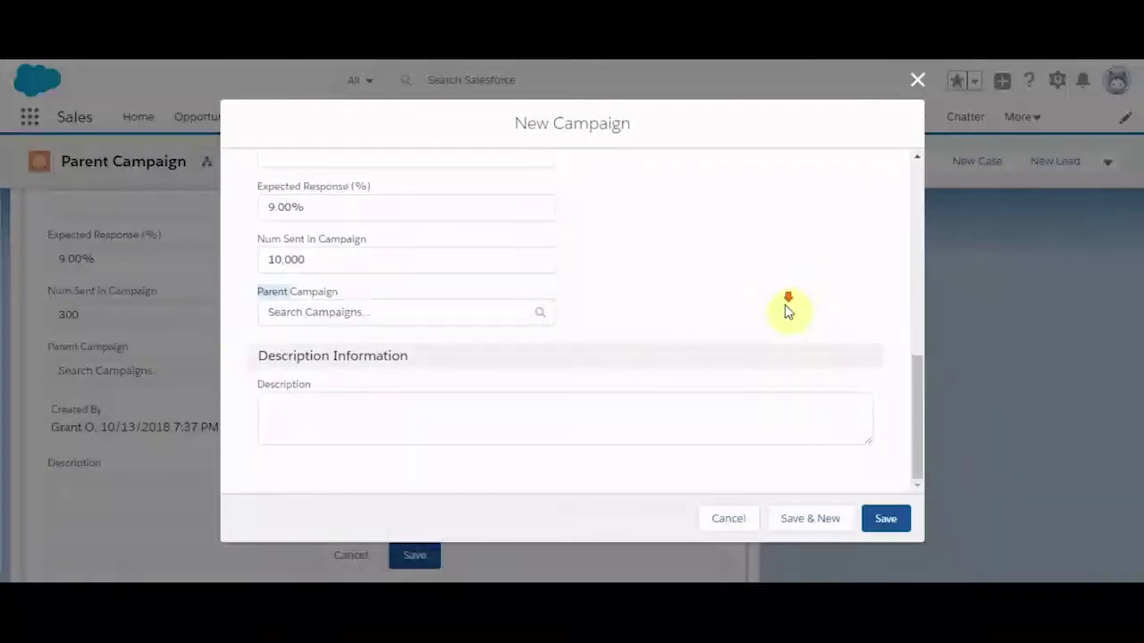
{"action": "left_click", "coordinate": [893, 520]}
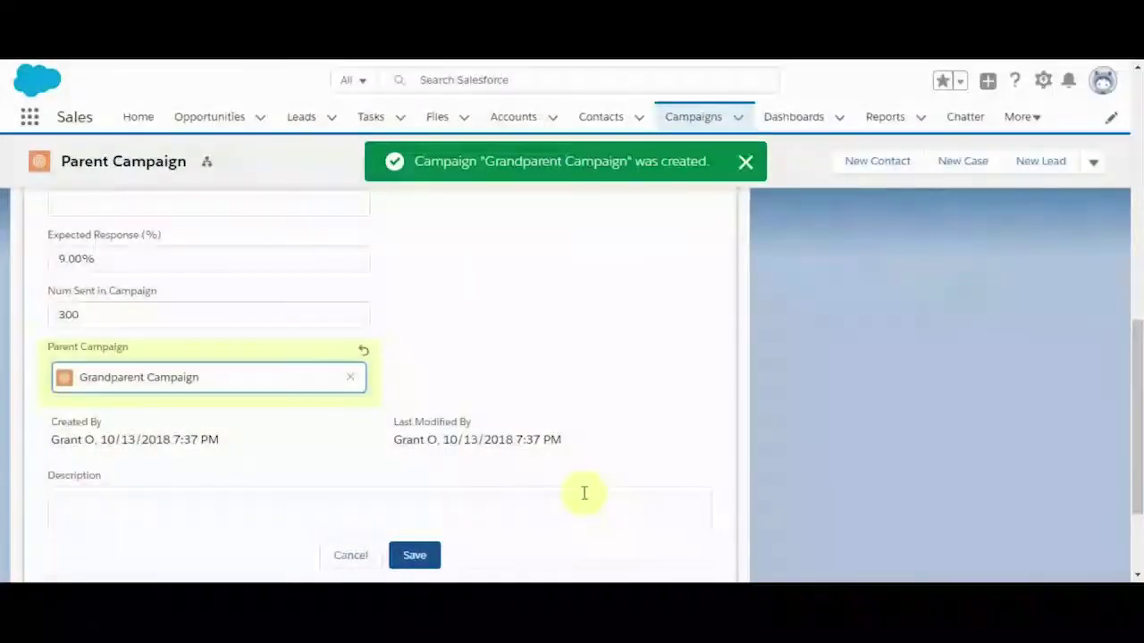
{"action": "left_click", "coordinate": [422, 559]}
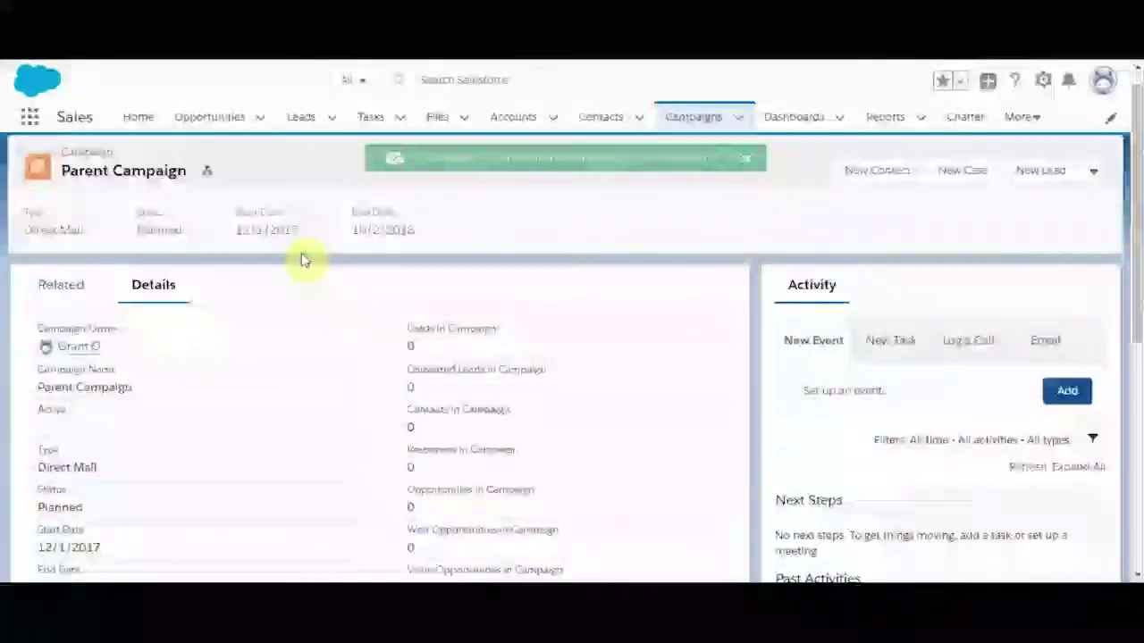
View the campaign hierarchy of Parent Campaign and expand Parent Campaign to show its child campaign
{"action": "left_click", "coordinate": [203, 173]}
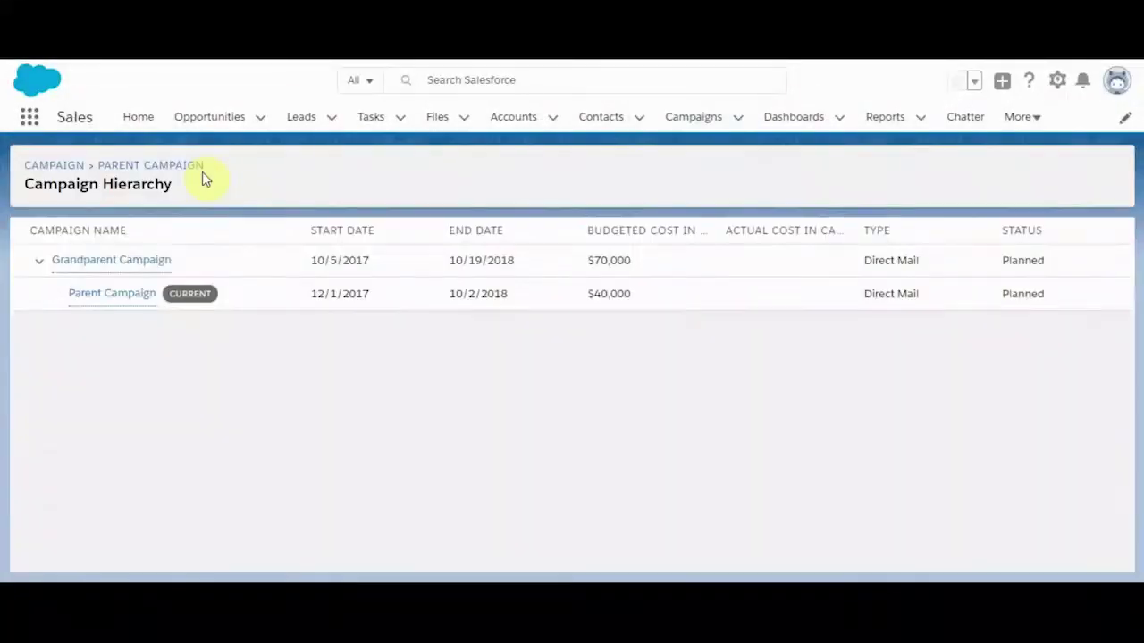
{"action": "left_click", "coordinate": [56, 296]}
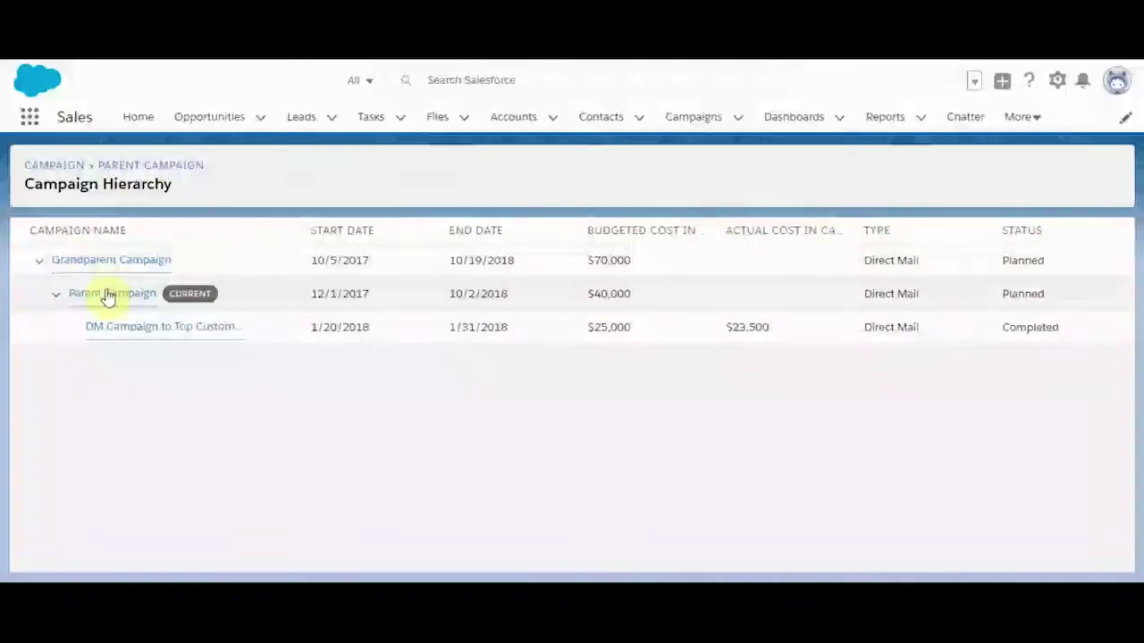
{"action": "mouse_move", "coordinate": [95, 297]}
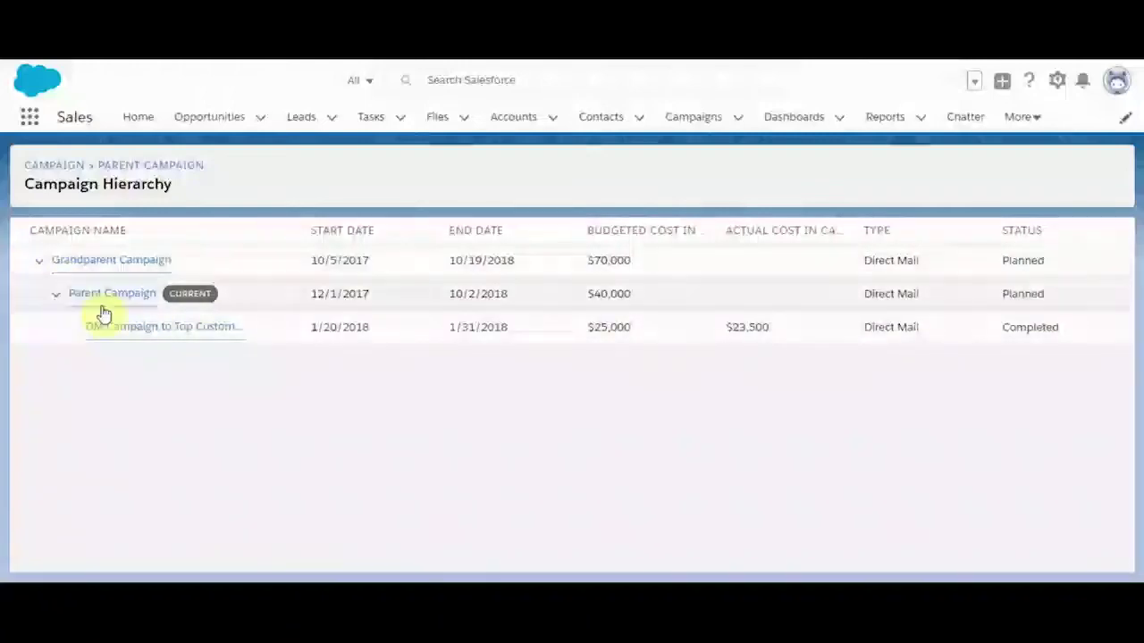
Open the Grandparent Campaign record and launch the import of leads and contacts for its campaign members
{"action": "mouse_move", "coordinate": [90, 269]}
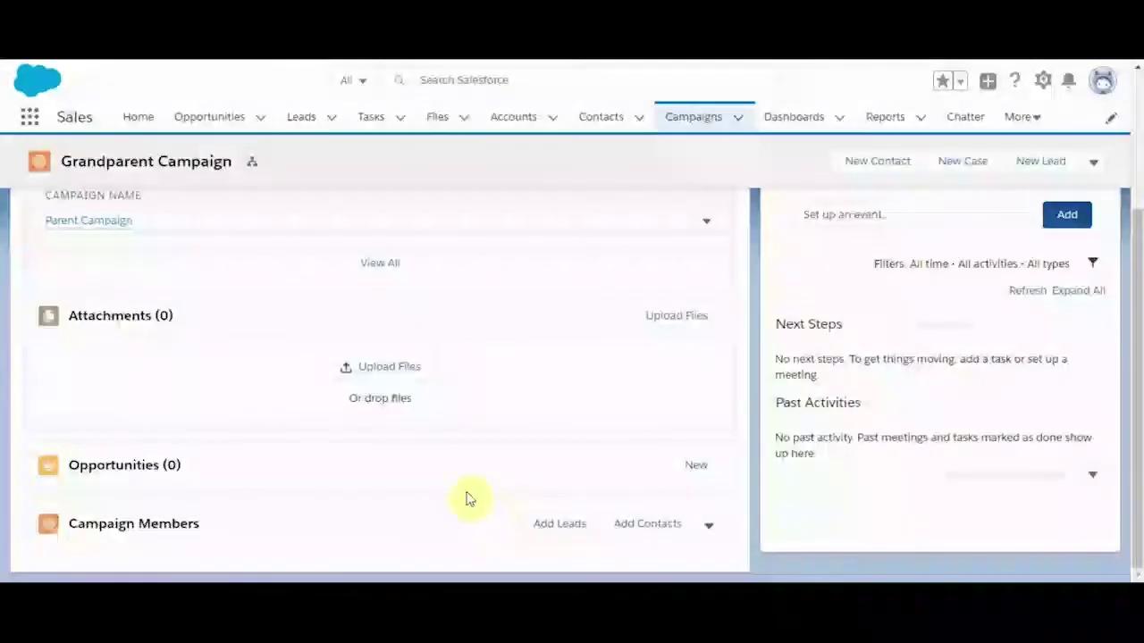
{"action": "left_click", "coordinate": [709, 529]}
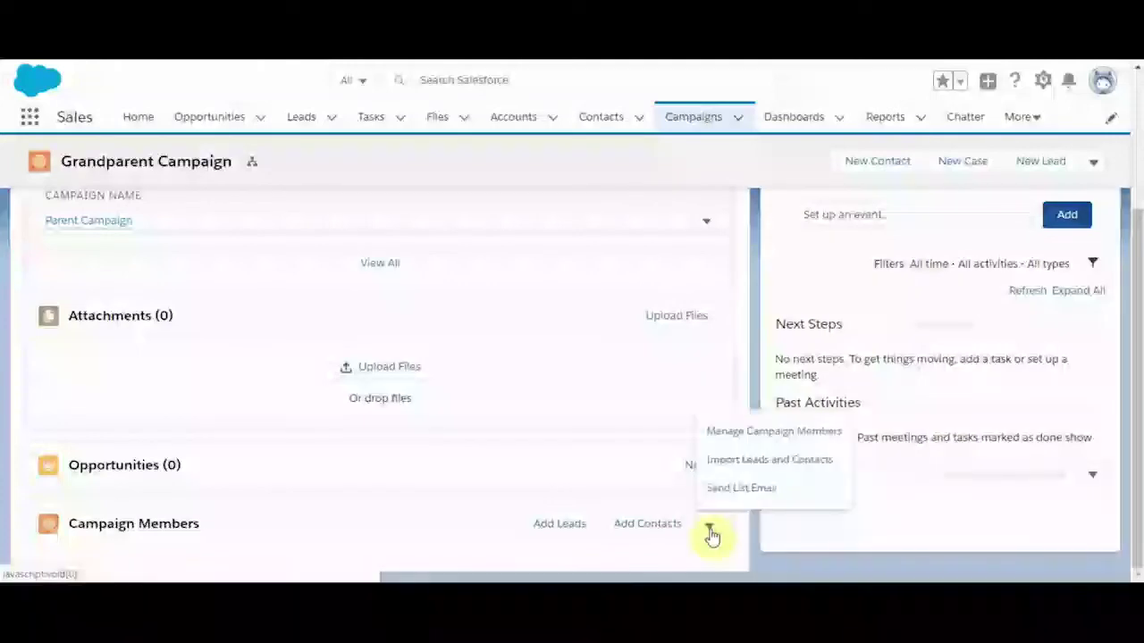
{"action": "left_click", "coordinate": [736, 461]}
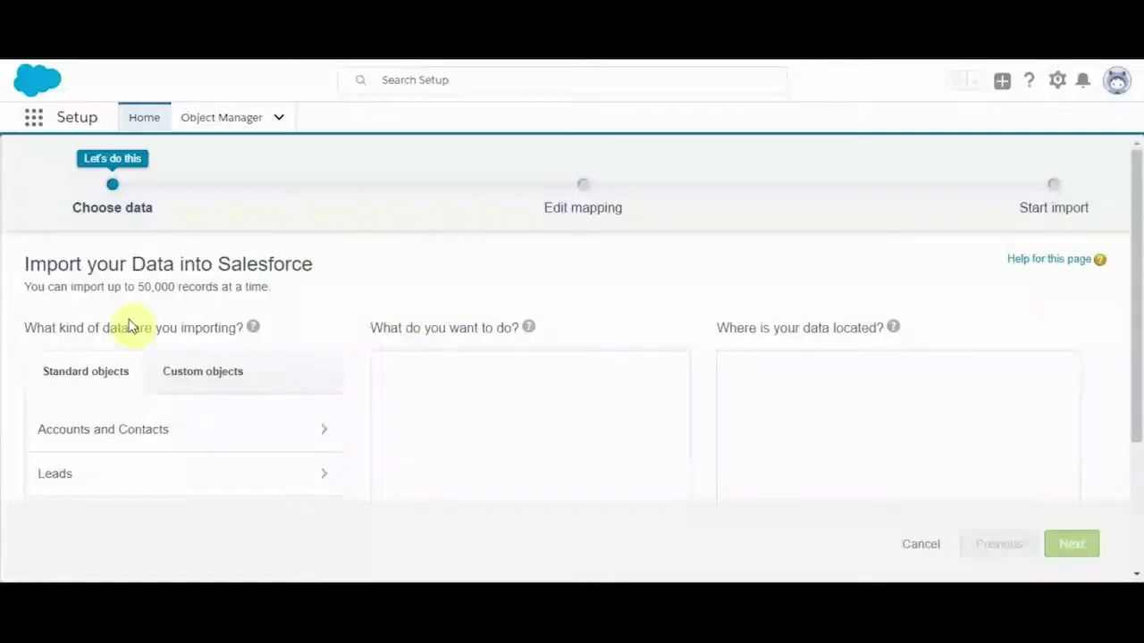
Review the kinds of data that can be imported in the data import wizard
{"action": "scroll", "coordinate": [128, 326], "scroll_direction": "down", "scroll_amount": 1}
{"action": "scroll", "coordinate": [128, 327], "scroll_direction": "up", "scroll_amount": 2}
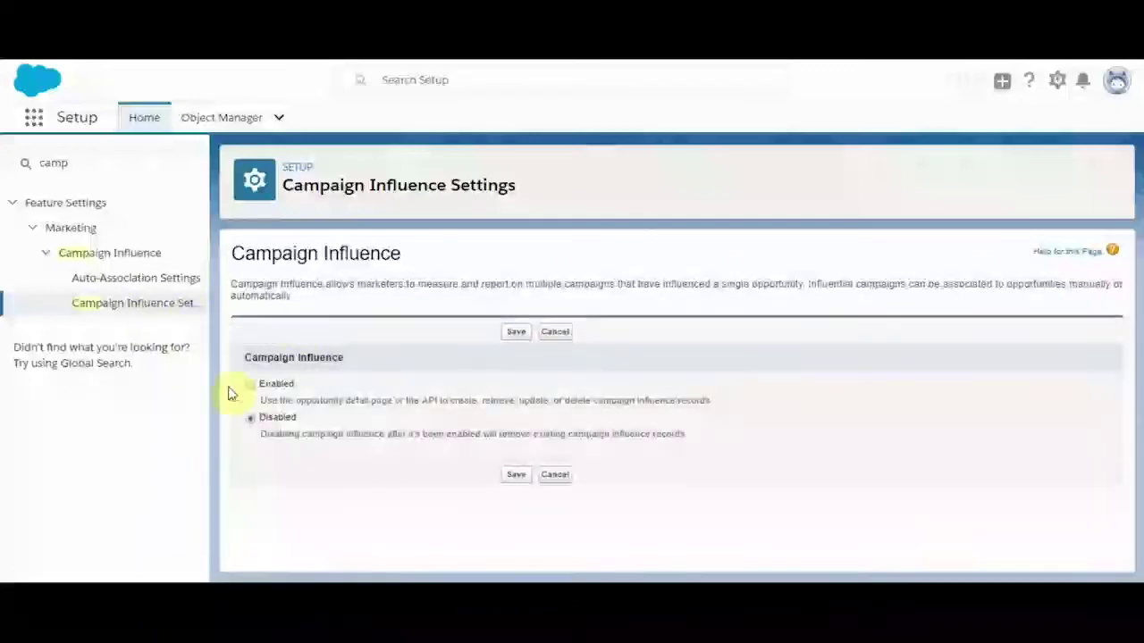
Try enabling Campaign Influence, and set it back to Disabled
{"action": "left_click", "coordinate": [251, 386]}
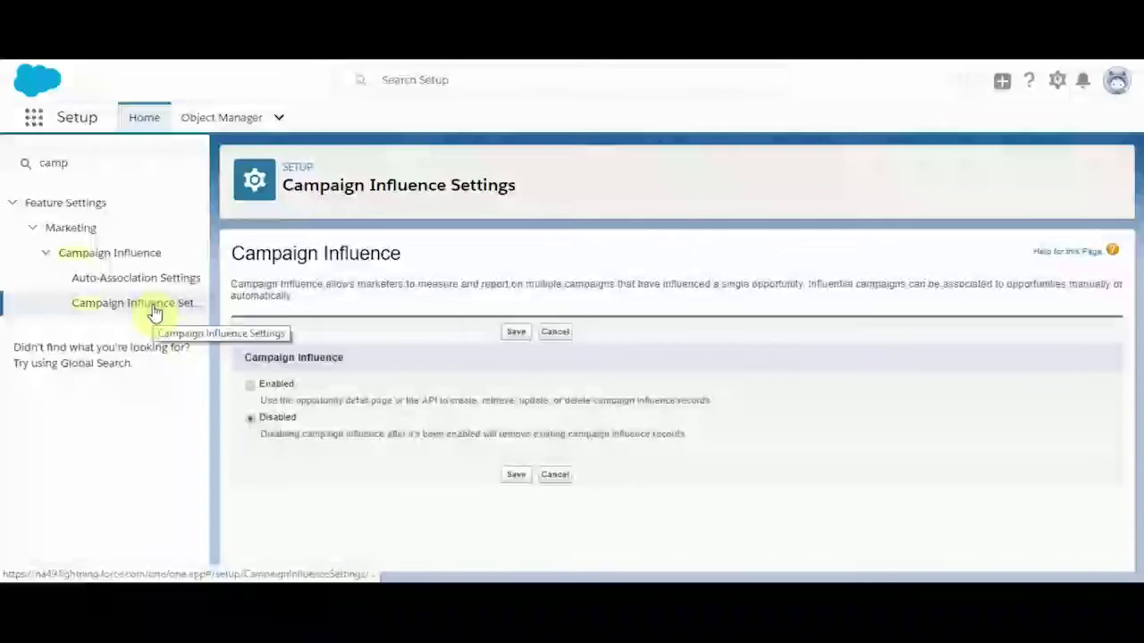
{"action": "left_click", "coordinate": [251, 391]}
{"action": "left_click", "coordinate": [252, 420]}
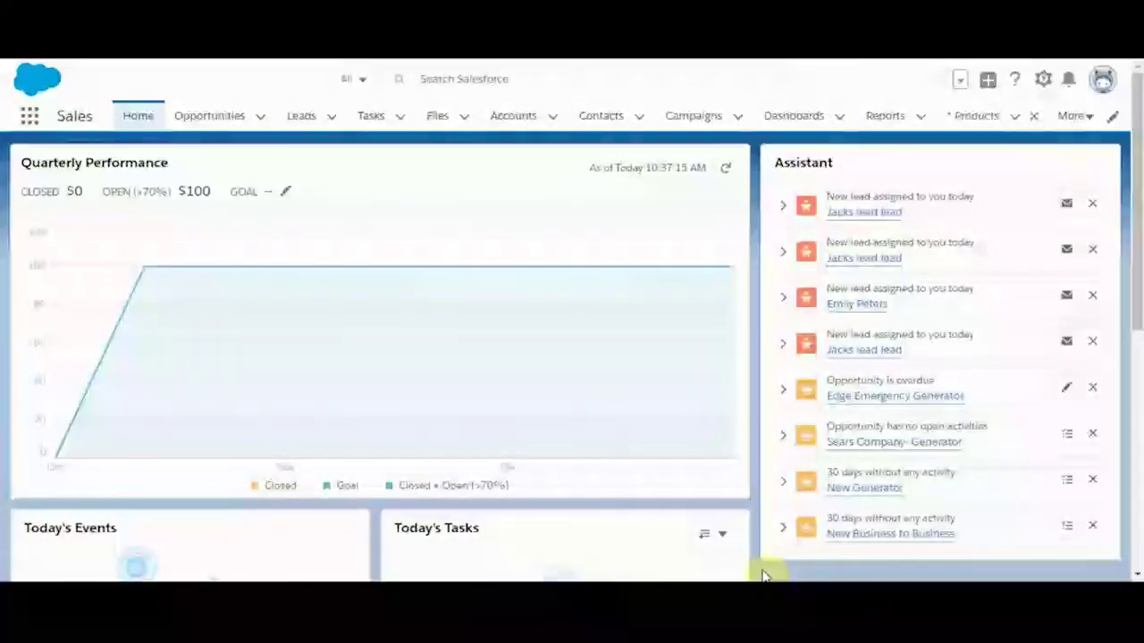
Open the Products list in the Sales app
{"action": "left_click", "coordinate": [1043, 82]}
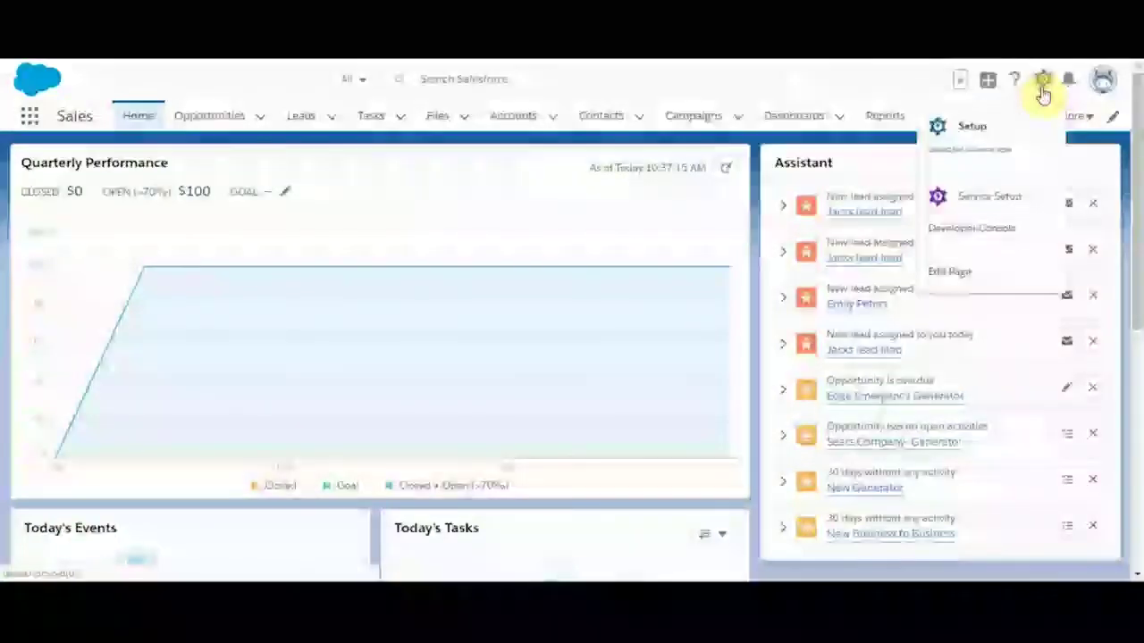
{"action": "left_click", "coordinate": [894, 82]}
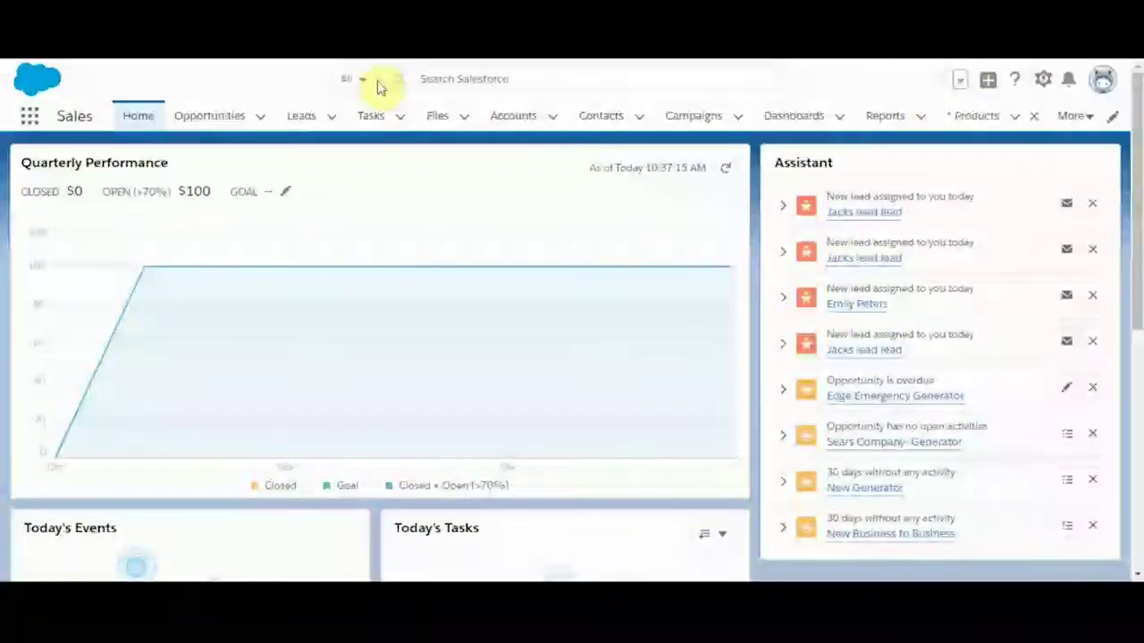
{"action": "left_click", "coordinate": [29, 116]}
{"action": "scroll", "coordinate": [238, 325], "scroll_direction": "down", "scroll_amount": 3}
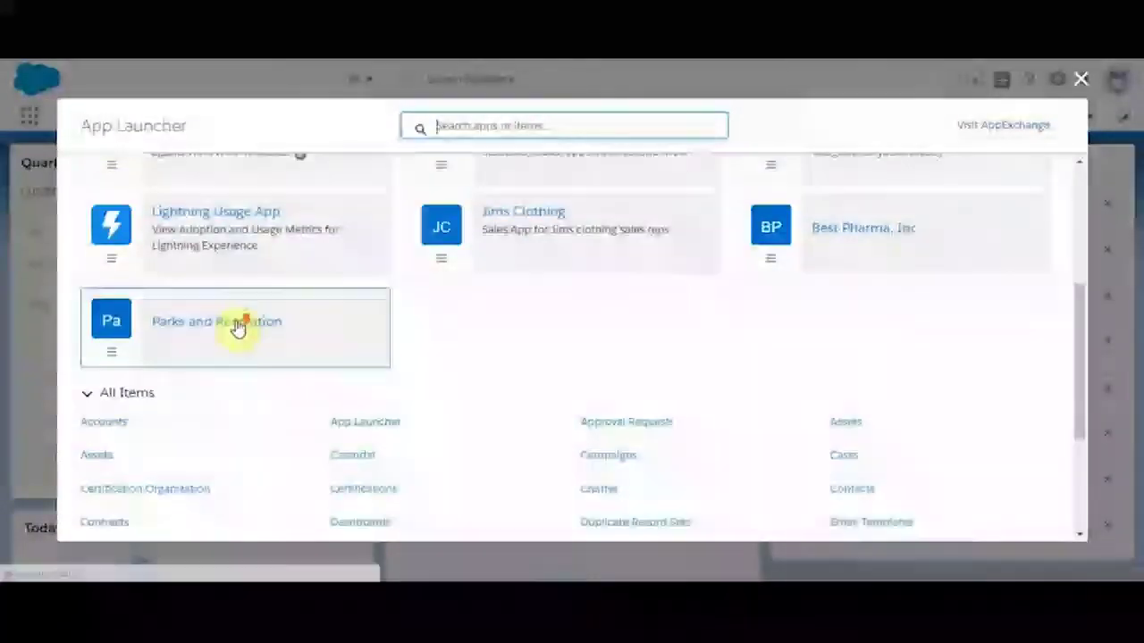
{"action": "scroll", "coordinate": [238, 325], "scroll_direction": "down", "scroll_amount": 3}
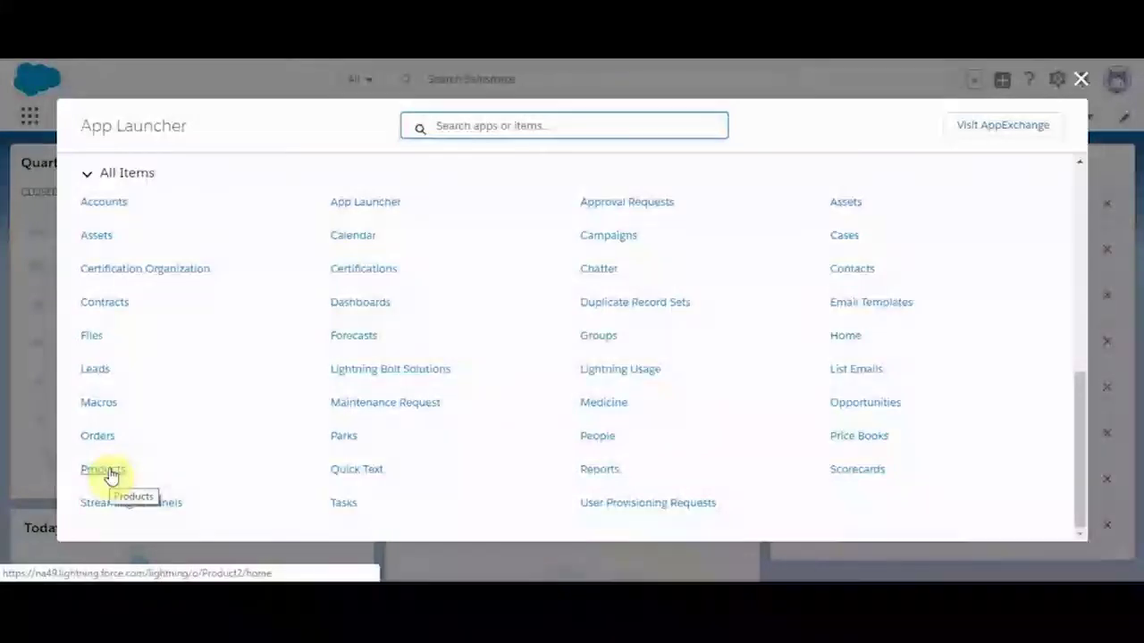
{"action": "left_click", "coordinate": [103, 470]}
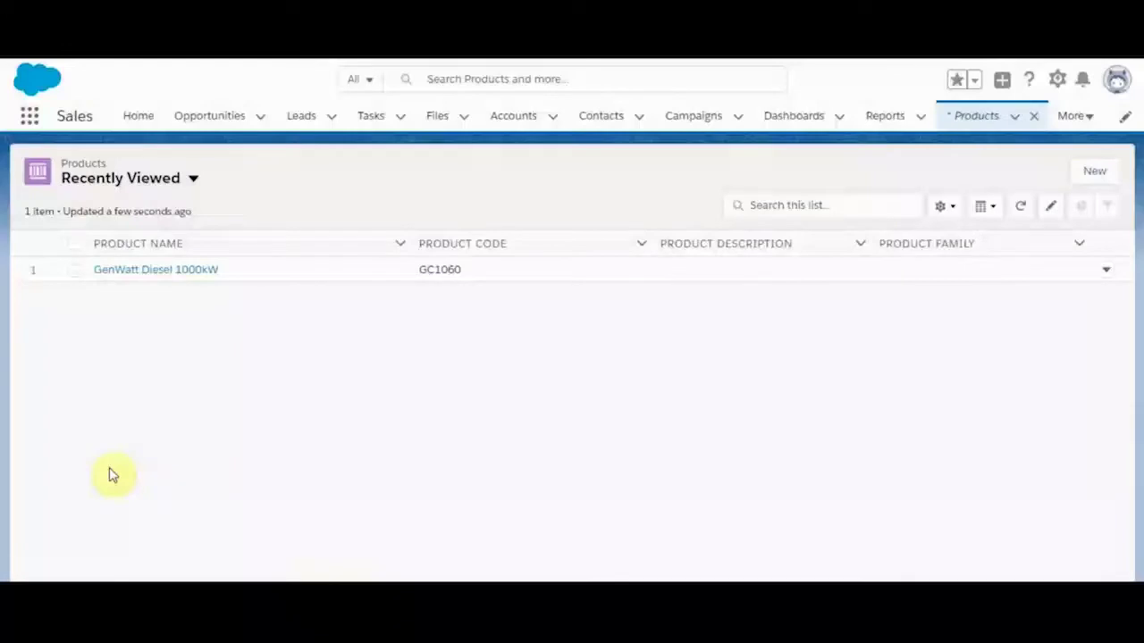
Show the All Products list view and look through the existing products
{"action": "left_click", "coordinate": [105, 184]}
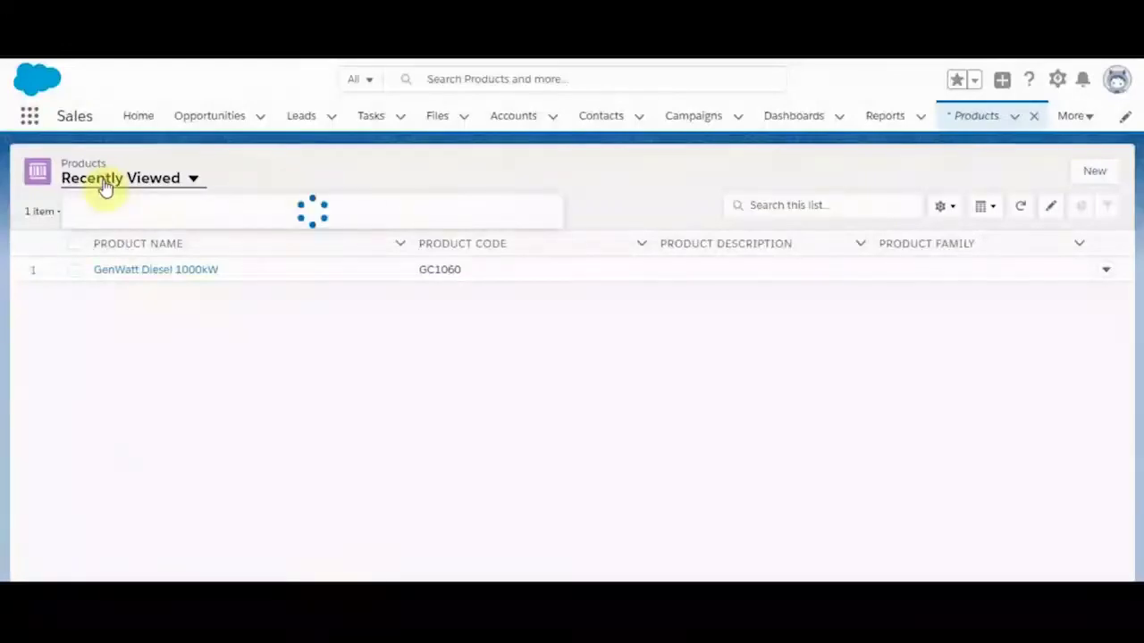
{"action": "left_click", "coordinate": [109, 234]}
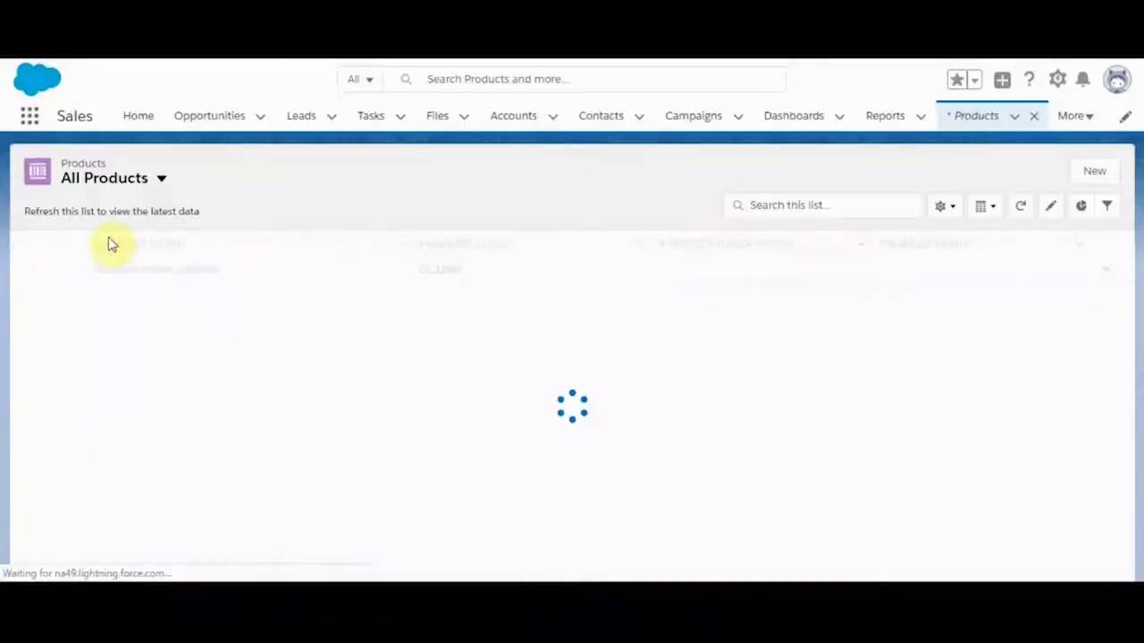
{"action": "scroll", "coordinate": [166, 306], "scroll_direction": "down", "scroll_amount": 2}
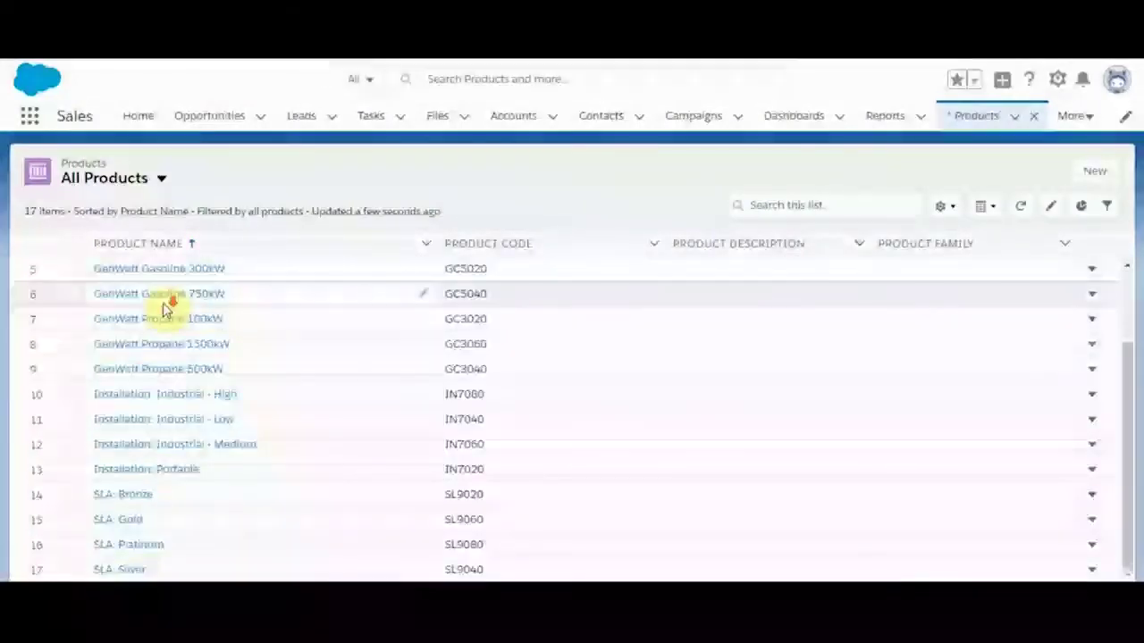
{"action": "scroll", "coordinate": [166, 308], "scroll_direction": "up", "scroll_amount": 2}
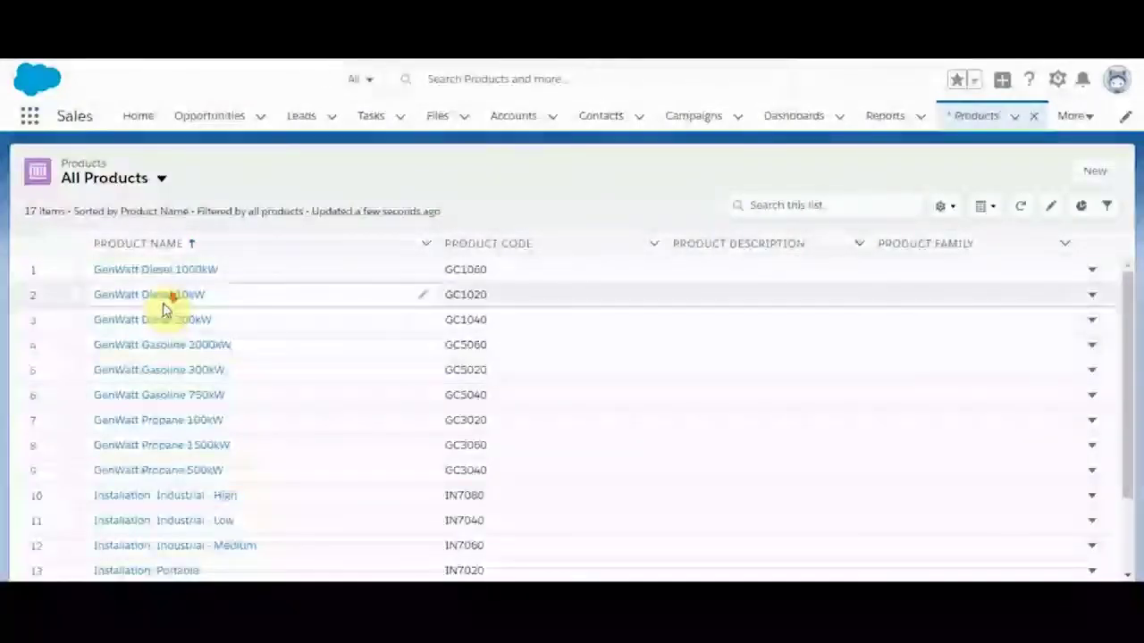
{"action": "scroll", "coordinate": [169, 310], "scroll_direction": "down", "scroll_amount": 2}
{"action": "scroll", "coordinate": [165, 313], "scroll_direction": "up", "scroll_amount": 2}
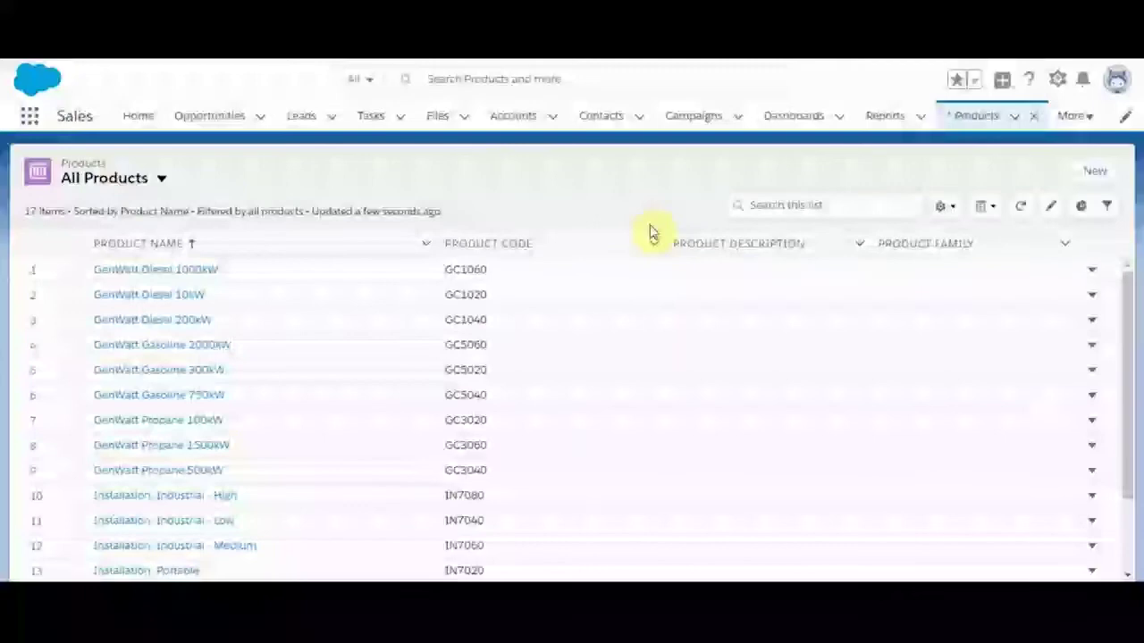
Start a new product named "20 Inch Frying Pan" and mark it as active
{"action": "left_click", "coordinate": [1089, 171]}
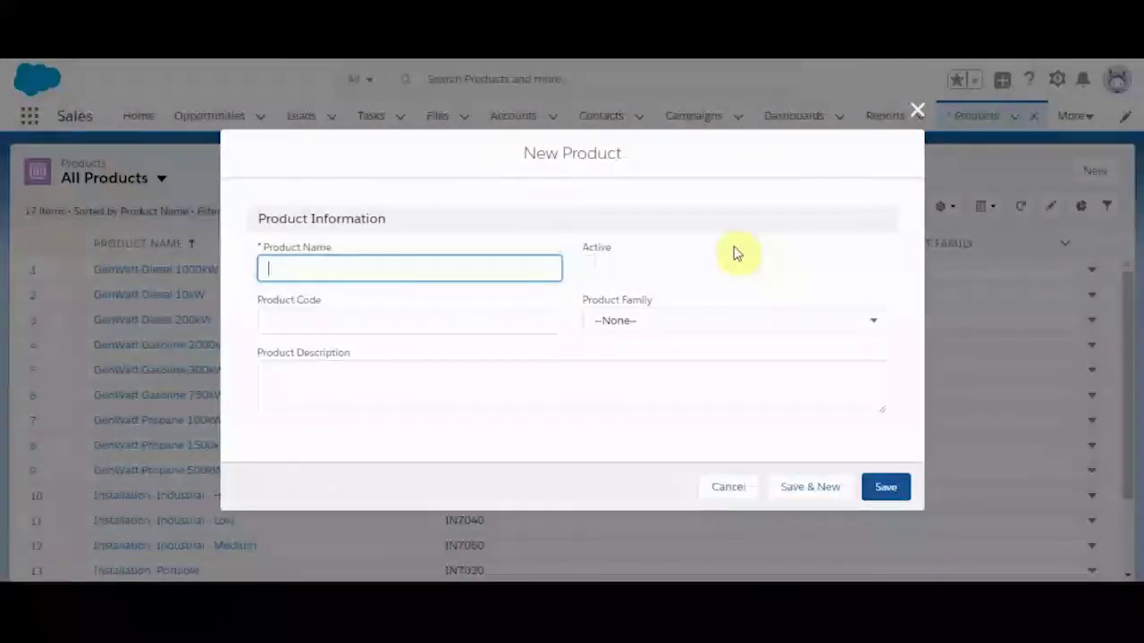
{"action": "type", "text": "Fr"}
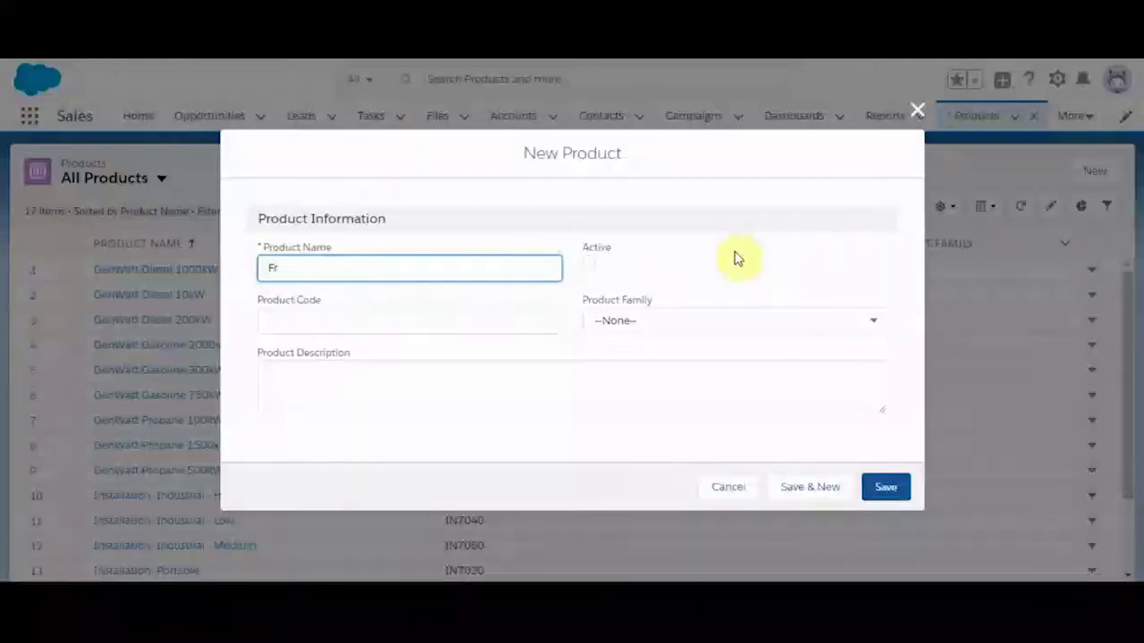
{"action": "key", "text": "BackSpace"}
{"action": "key", "text": "BackSpace"}
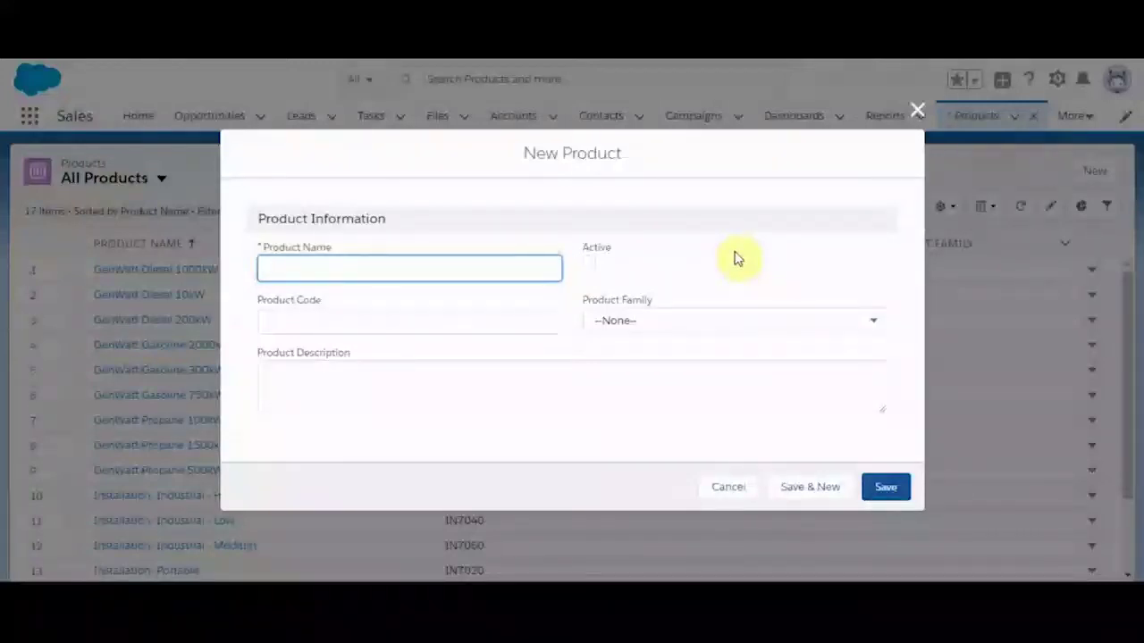
{"action": "type", "text": "20 Inch Fry"}
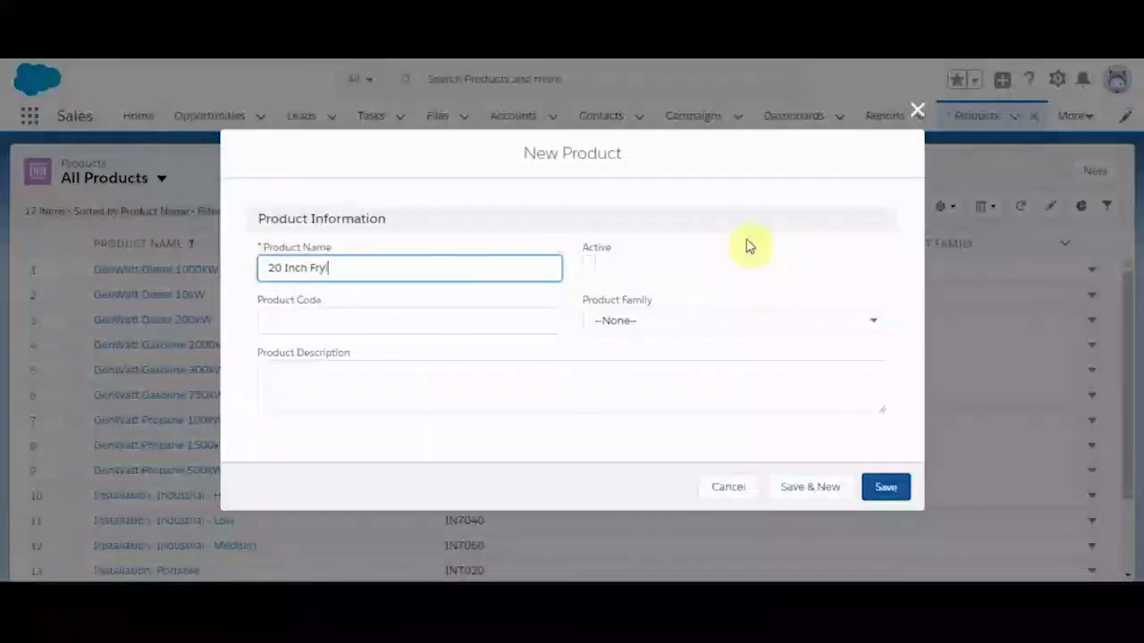
{"action": "type", "text": "ing Pan"}
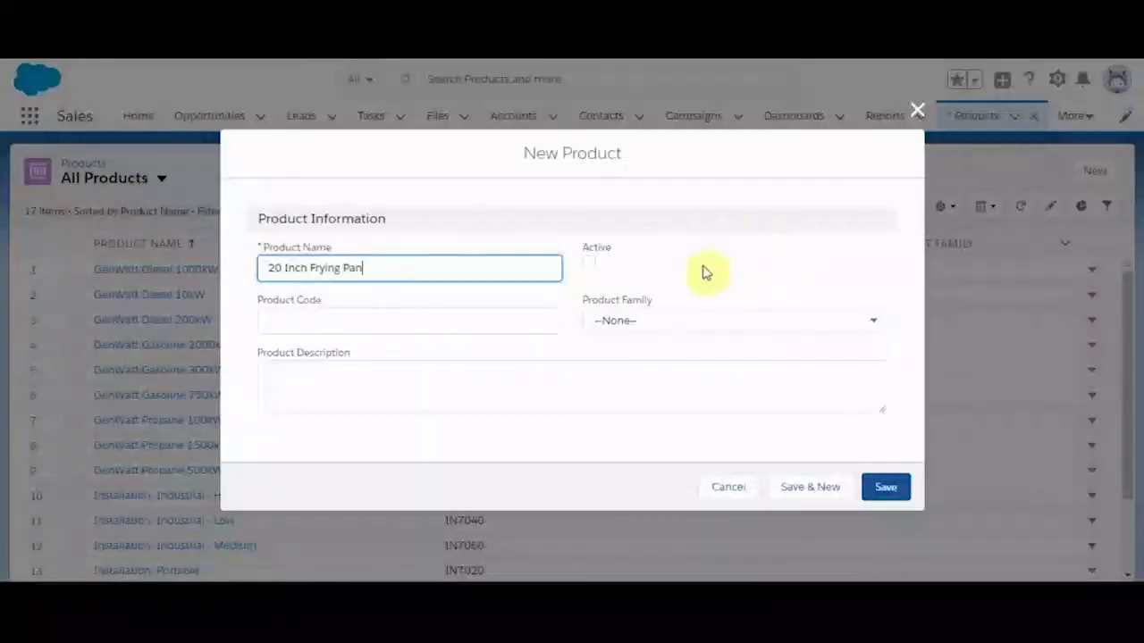
{"action": "left_click", "coordinate": [589, 262]}
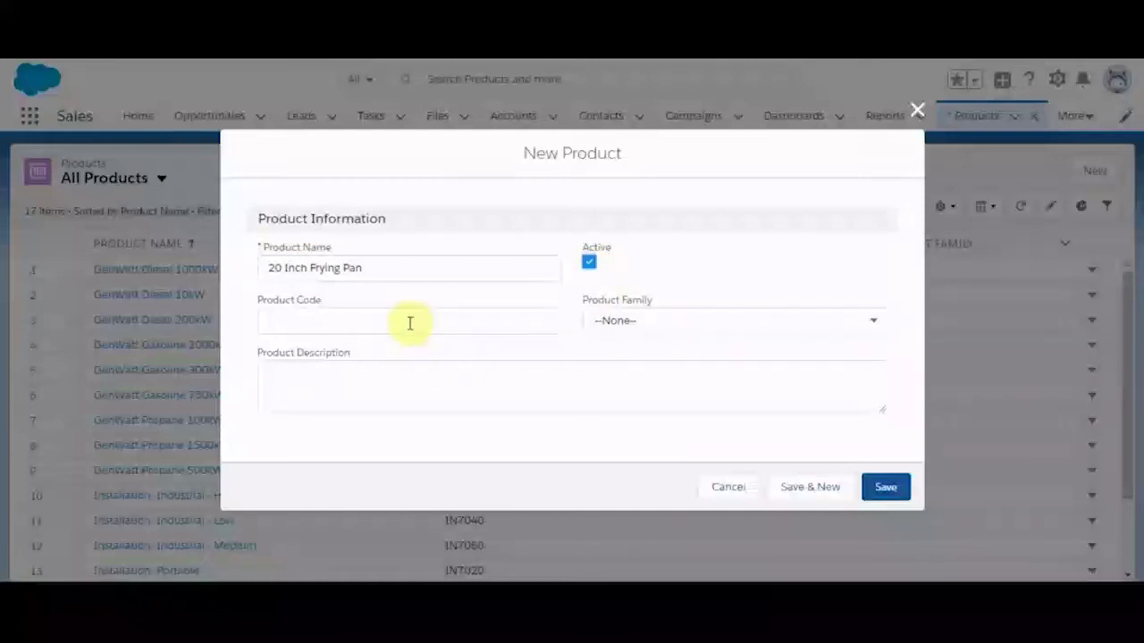
Enter "Big ol Frying Pan" as the product description, leave the product family unset, and save the product
{"action": "left_click", "coordinate": [425, 389]}
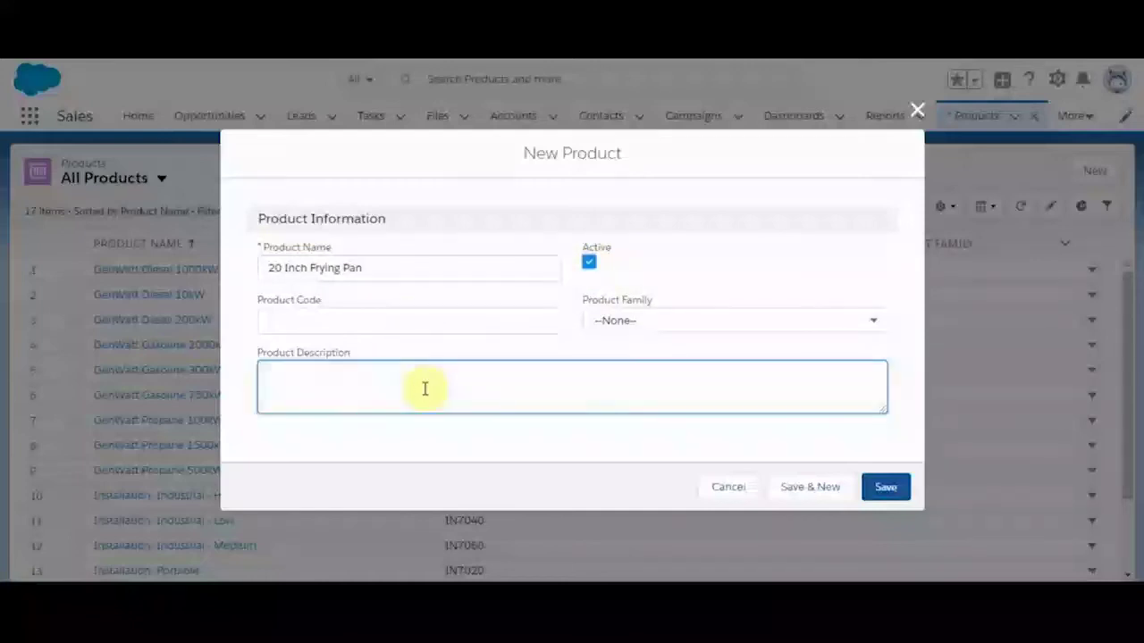
{"action": "type", "text": "ad"}
{"action": "key", "text": "BackSpace"}
{"action": "key", "text": "BackSpace"}
{"action": "type", "text": "Big ol"}
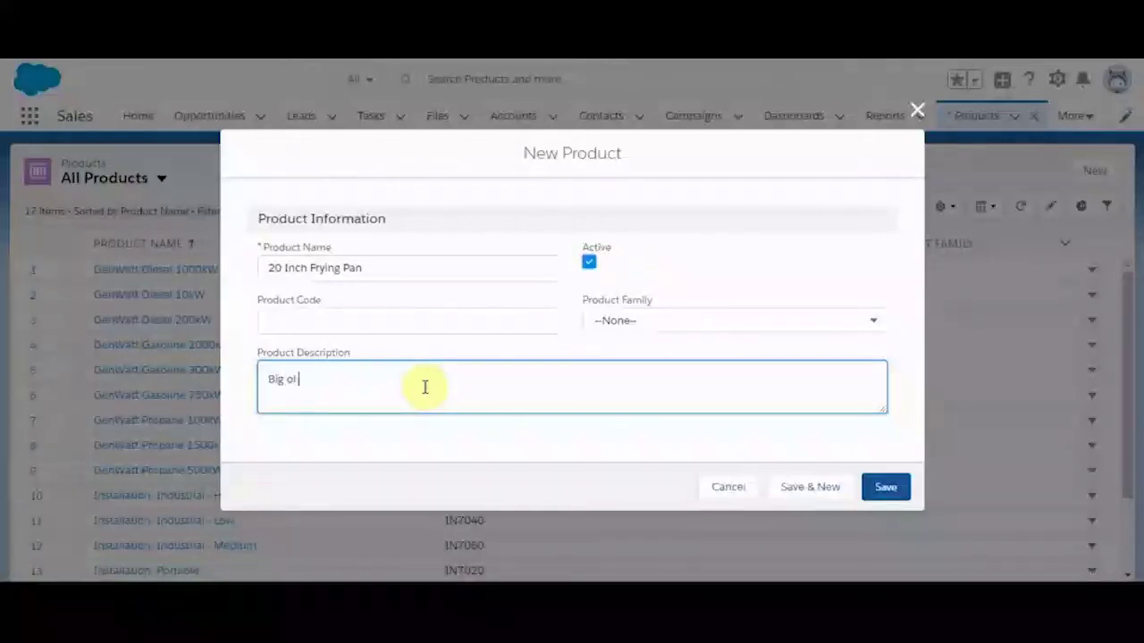
{"action": "type", "text": " FFrying"}
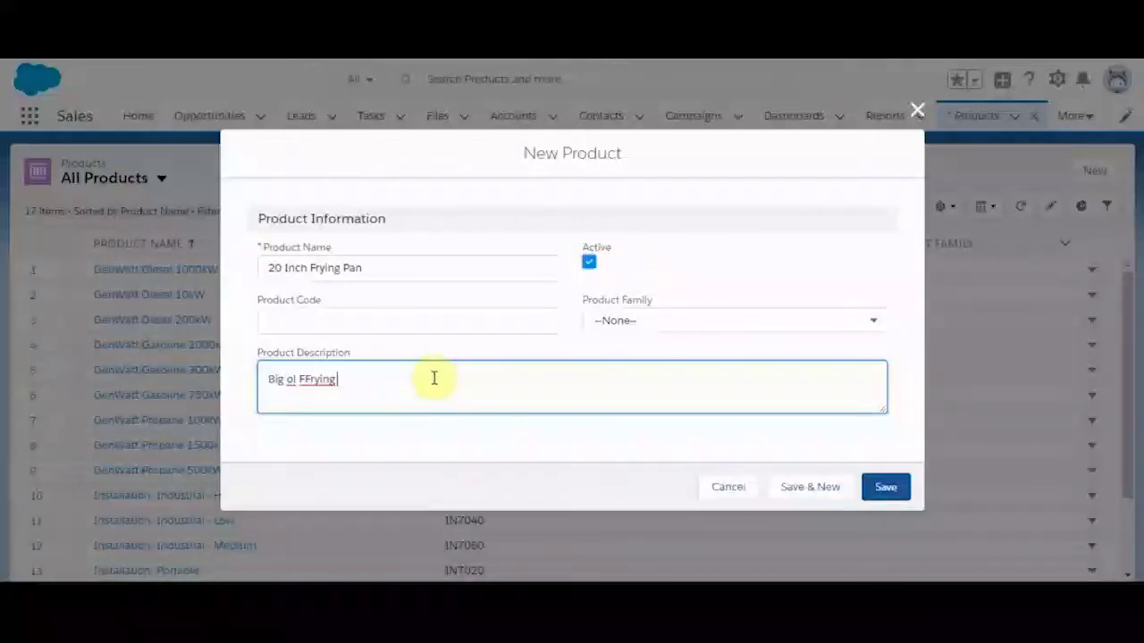
{"action": "key", "text": "BackSpace"}
{"action": "key", "text": "BackSpace"}
{"action": "key", "text": "BackSpace"}
{"action": "key", "text": "BackSpace"}
{"action": "key", "text": "BackSpace"}
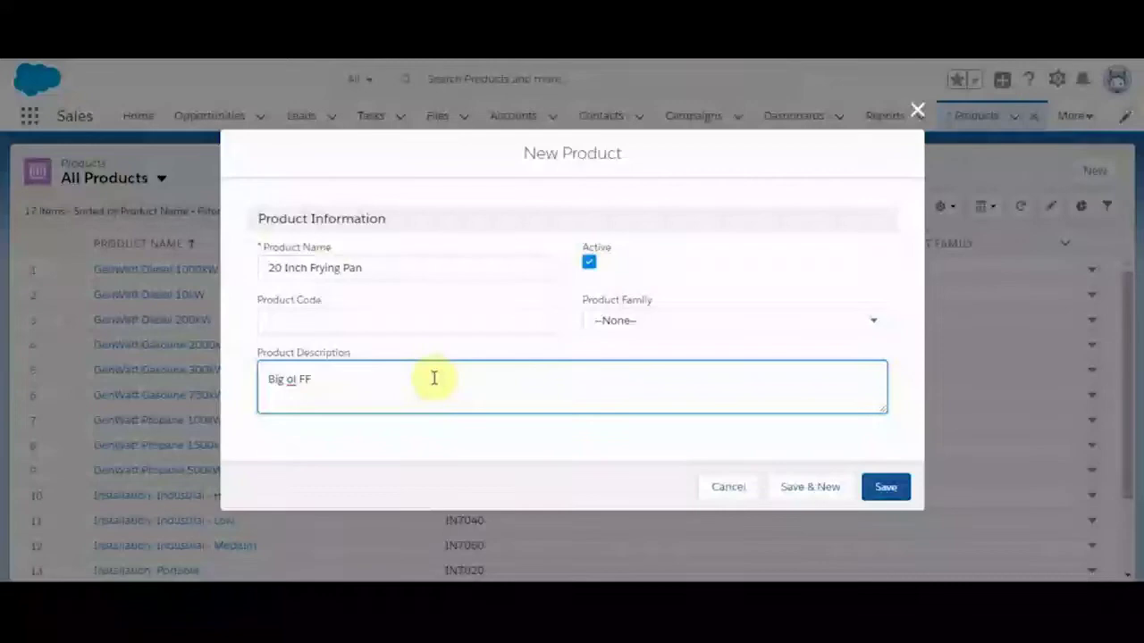
{"action": "type", "text": "ryin"}
{"action": "key", "text": "BackSpace"}
{"action": "key", "text": "BackSpace"}
{"action": "key", "text": "BackSpace"}
{"action": "key", "text": "BackSpace"}
{"action": "key", "text": "BackSpace"}
{"action": "type", "text": "Frying Pan"}
{"action": "left_click", "coordinate": [603, 323]}
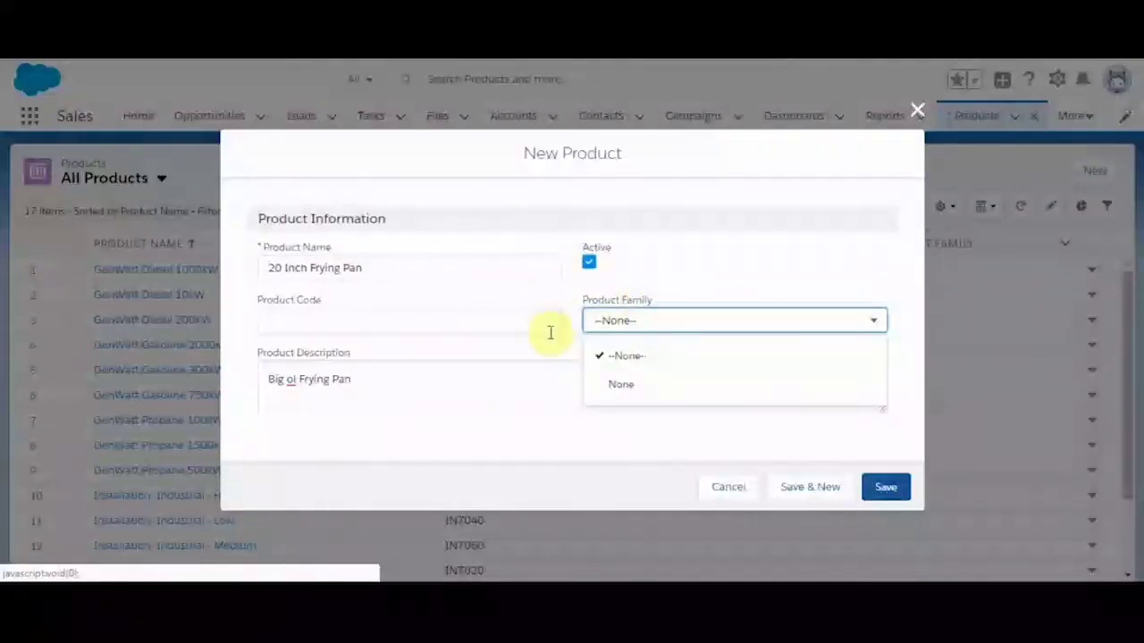
{"action": "left_click", "coordinate": [626, 317]}
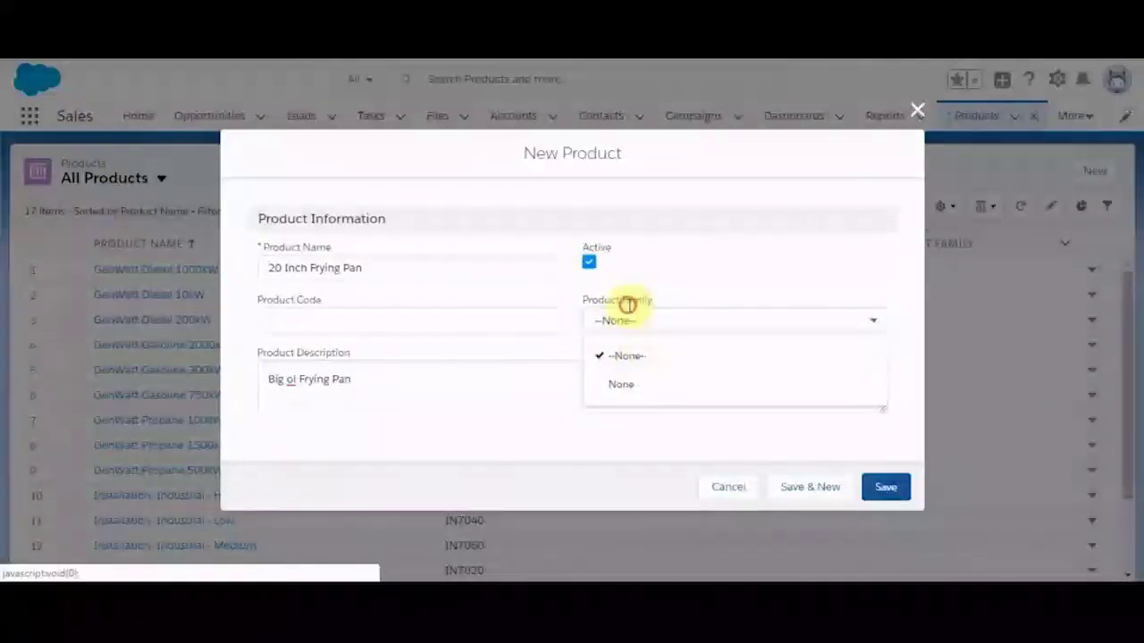
{"action": "left_click", "coordinate": [879, 488]}
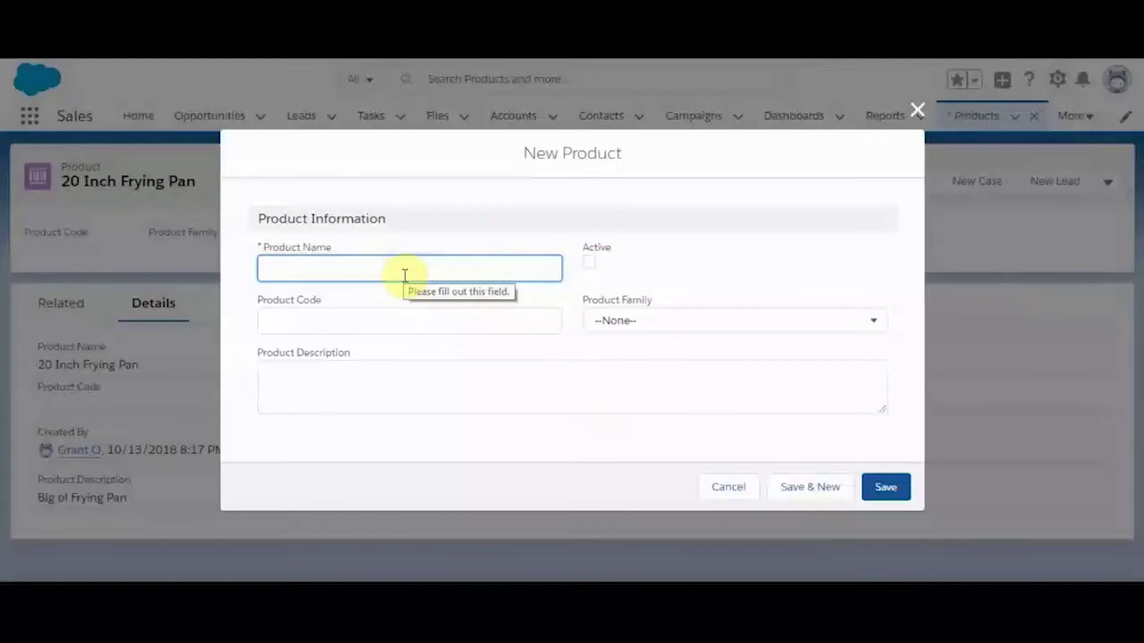
Name the new product "16 Inch Frying Pan", mark it as active, and save it
{"action": "type", "text": "16 Inch F"}
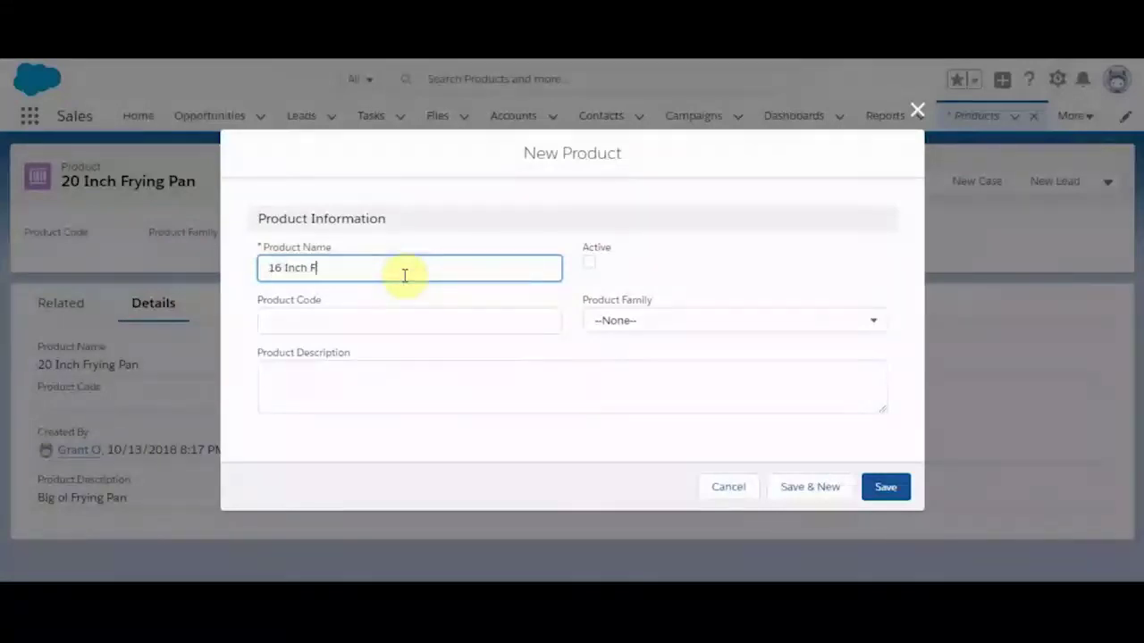
{"action": "type", "text": "rying Pan"}
{"action": "left_click", "coordinate": [589, 262]}
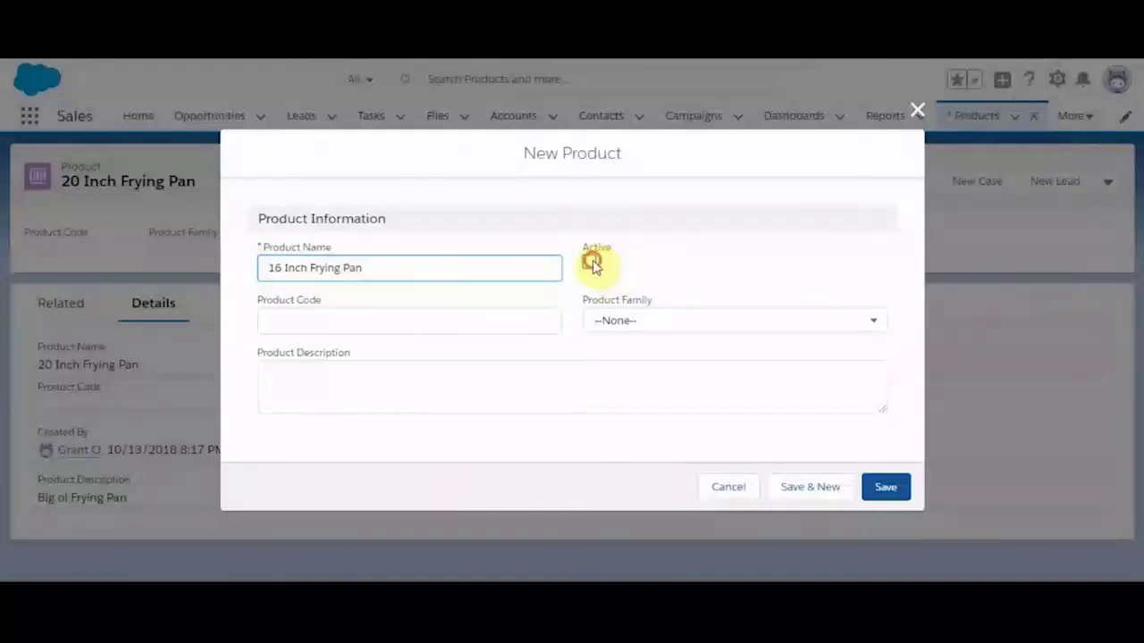
{"action": "left_click", "coordinate": [887, 505]}
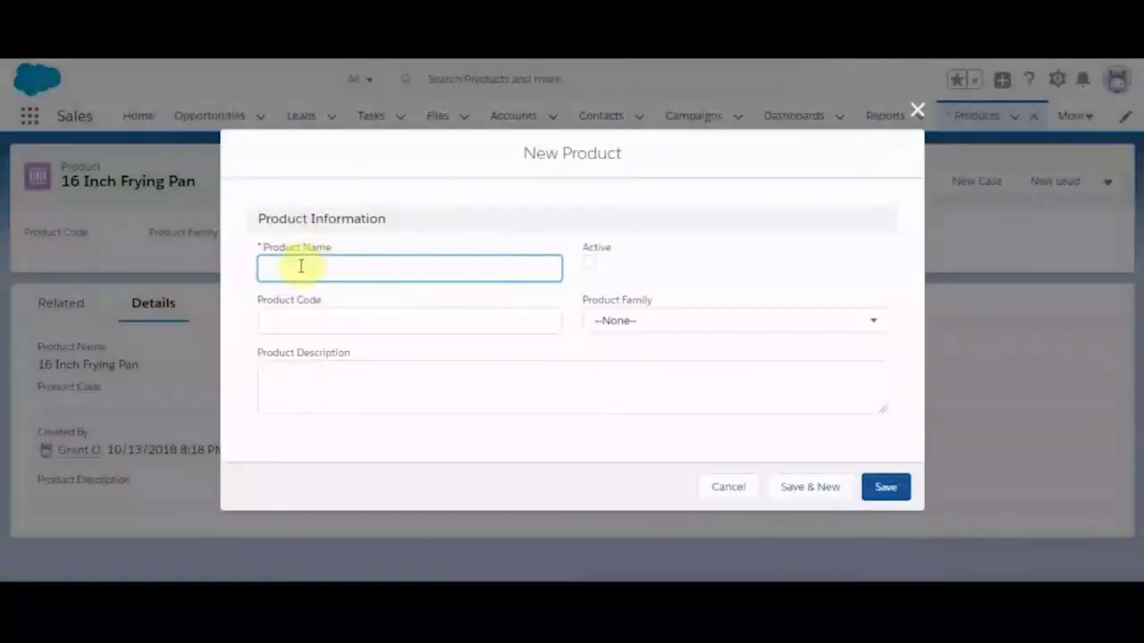
Name another new product "Griddle, Electric", mark it as active, and save it
{"action": "type", "text": "Griddle, Electric"}
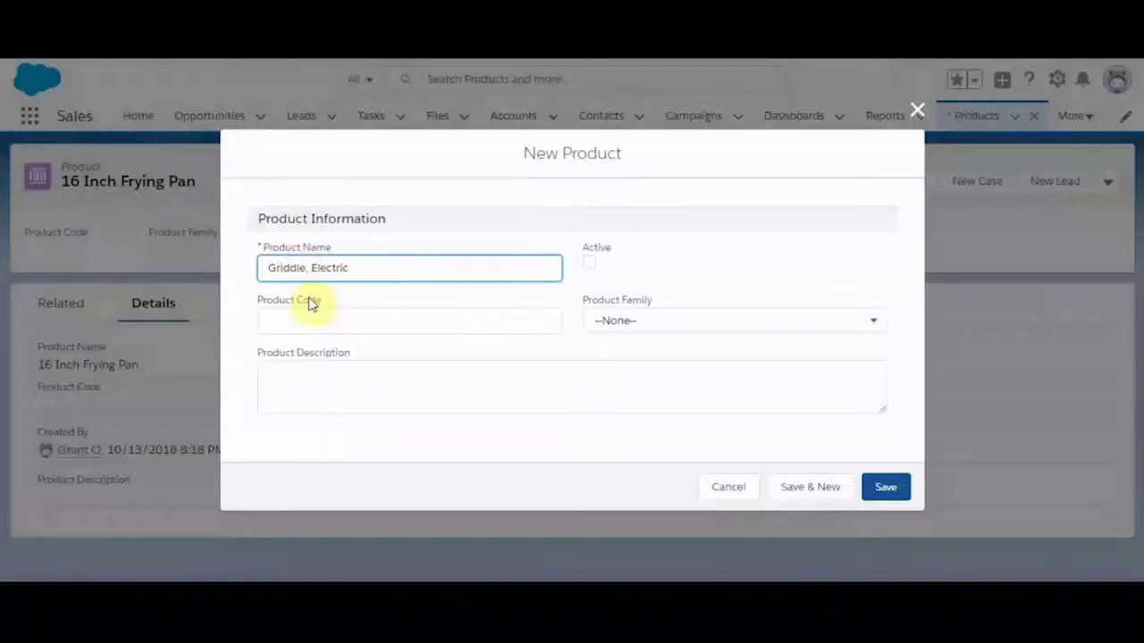
{"action": "left_click", "coordinate": [589, 263]}
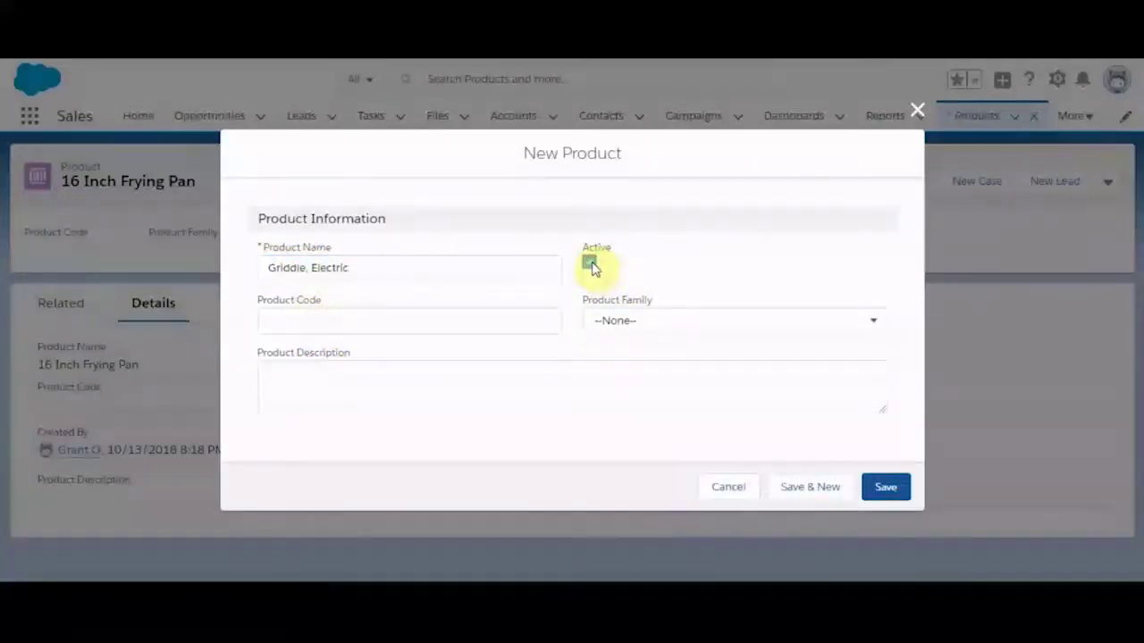
{"action": "left_click", "coordinate": [883, 492]}
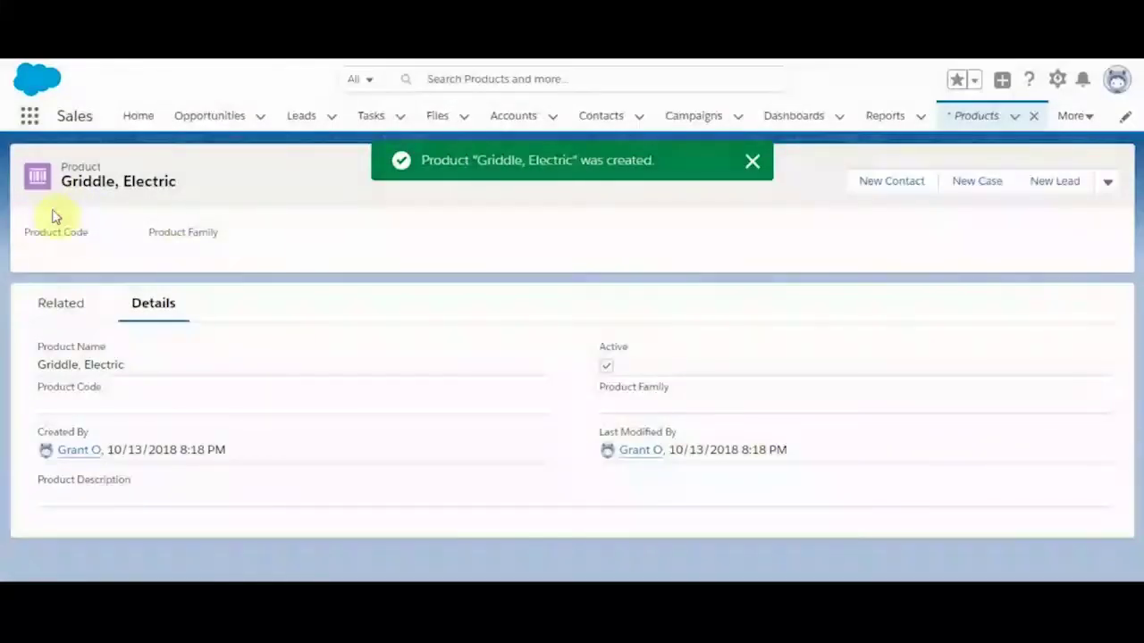
Open the GenWatt Diesel 1000kW product from the product list and view its related price books
{"action": "left_click", "coordinate": [974, 125]}
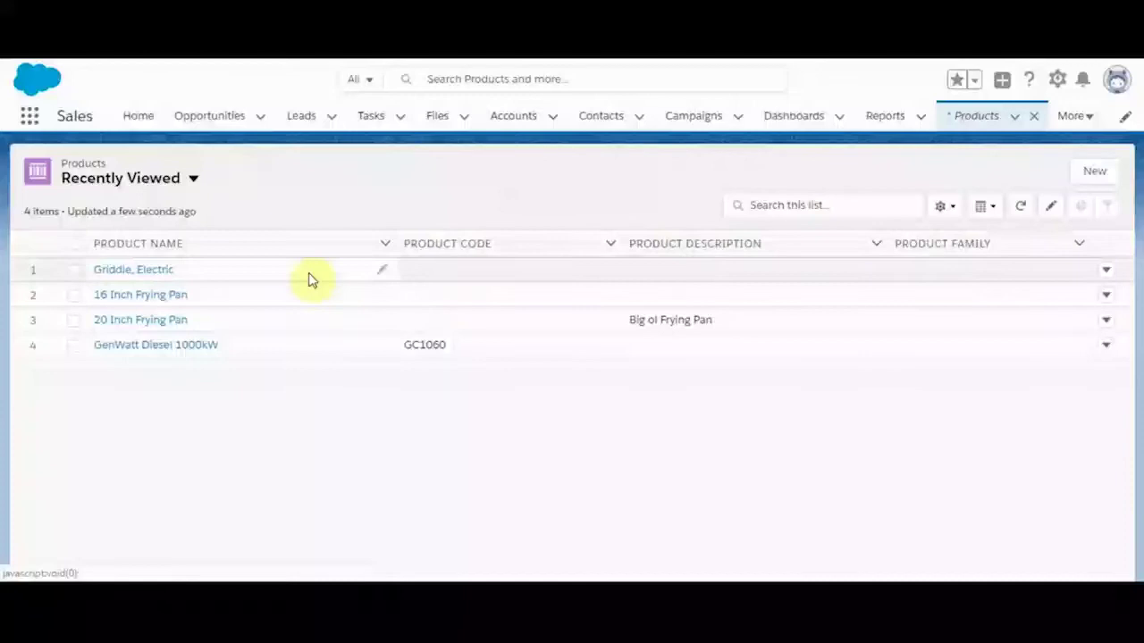
{"action": "left_click", "coordinate": [152, 346]}
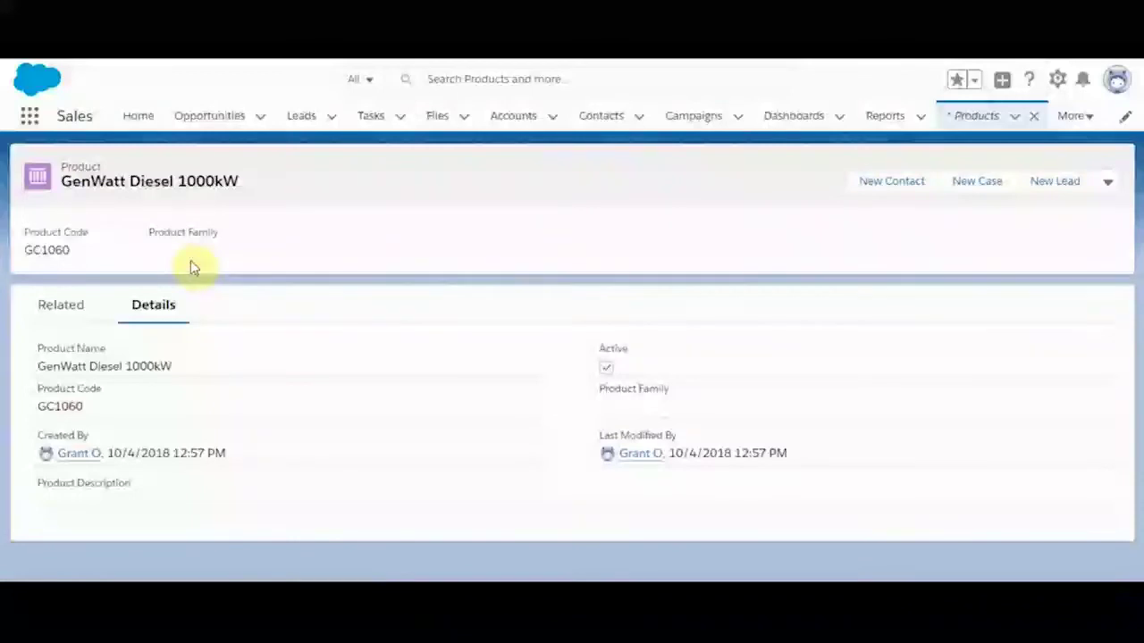
{"action": "left_click", "coordinate": [79, 309]}
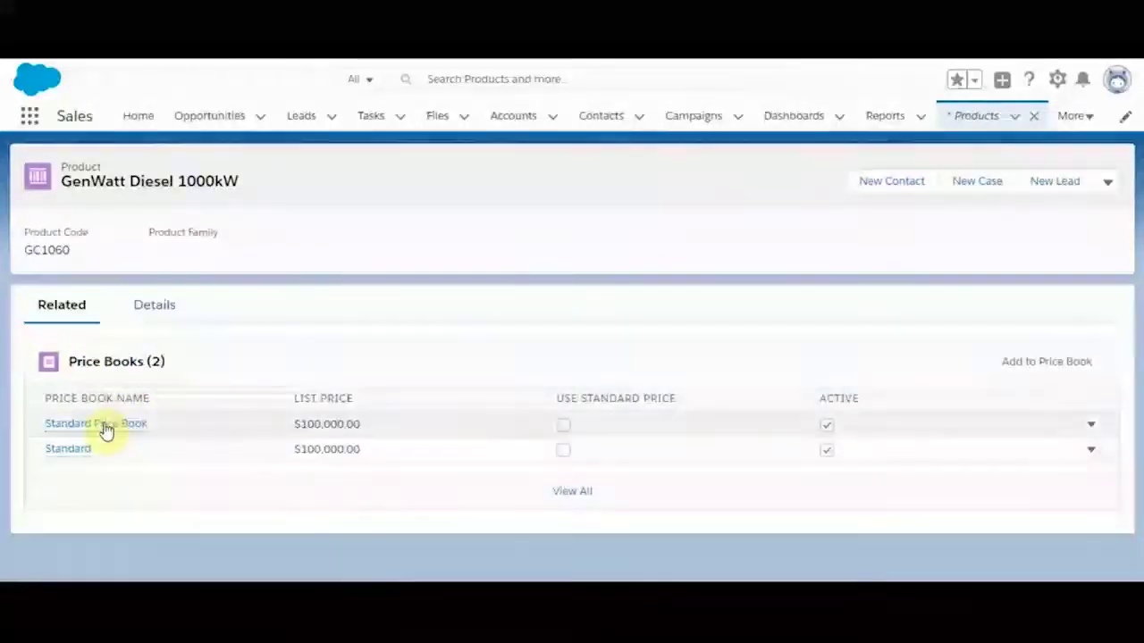
Review the details of the GenWatt Diesel 1000kW product and return to the product list
{"action": "mouse_move", "coordinate": [102, 424]}
{"action": "left_click", "coordinate": [152, 306]}
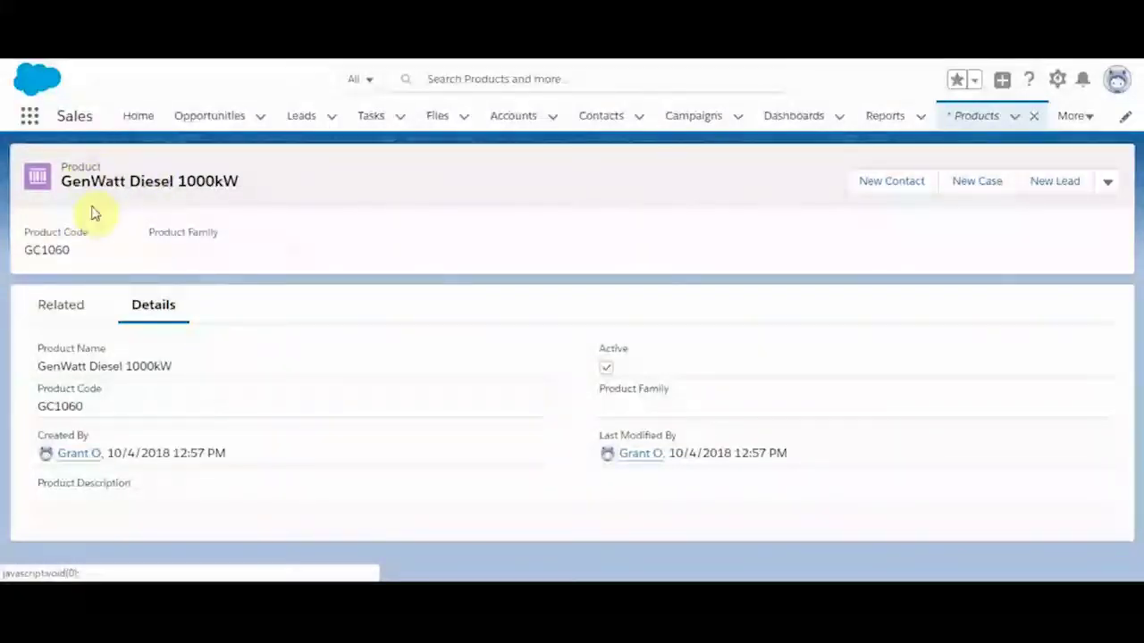
{"action": "key", "text": "alt+Left"}
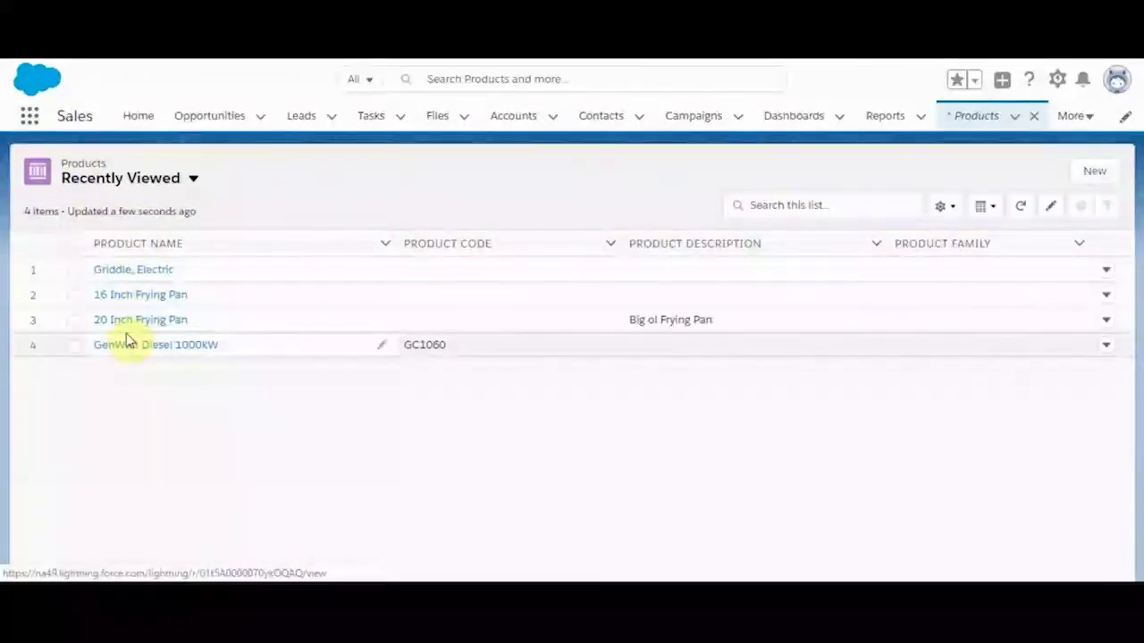
Add a standard price to the 16 Inch Frying Pan product with a list price of 85 in the Standard Price Book, and save it
{"action": "left_click", "coordinate": [129, 302]}
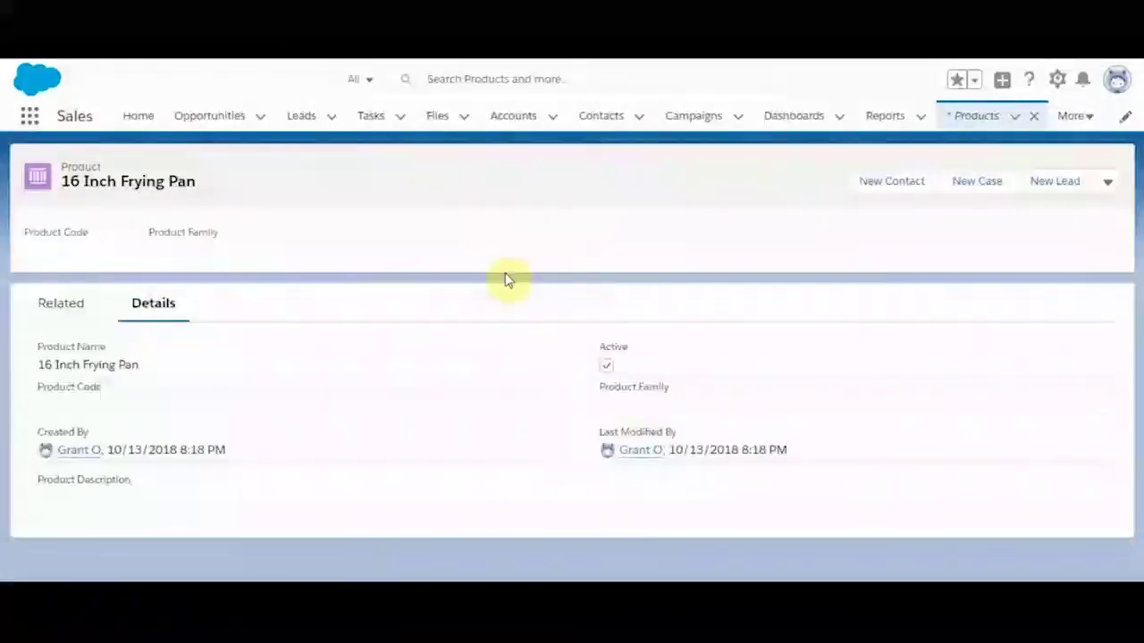
{"action": "left_click", "coordinate": [72, 307]}
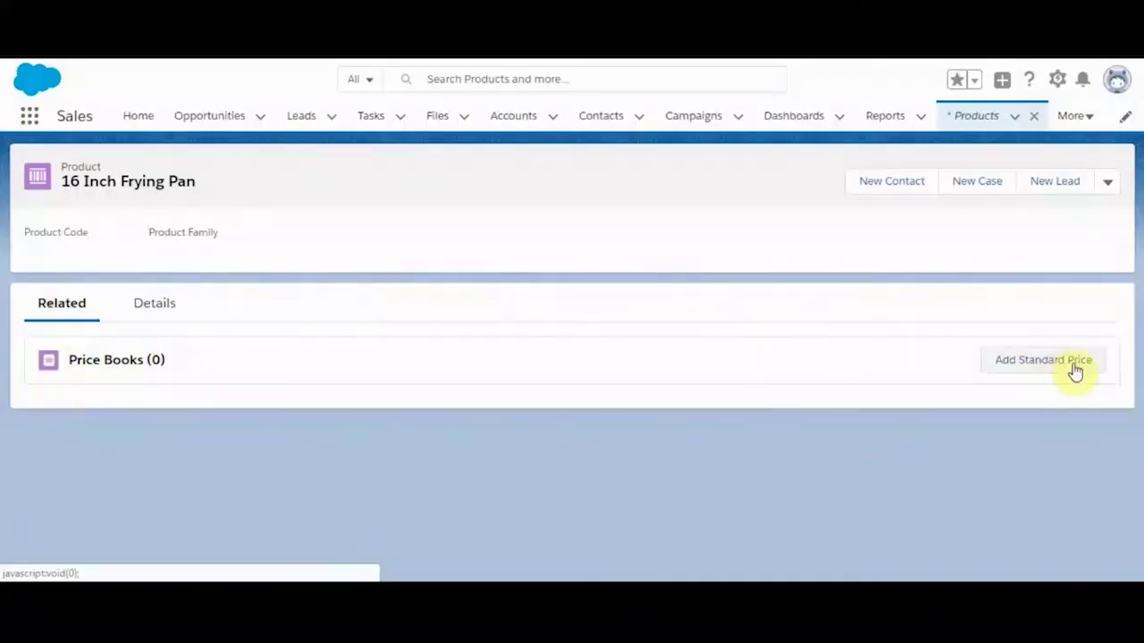
{"action": "left_click", "coordinate": [1072, 363]}
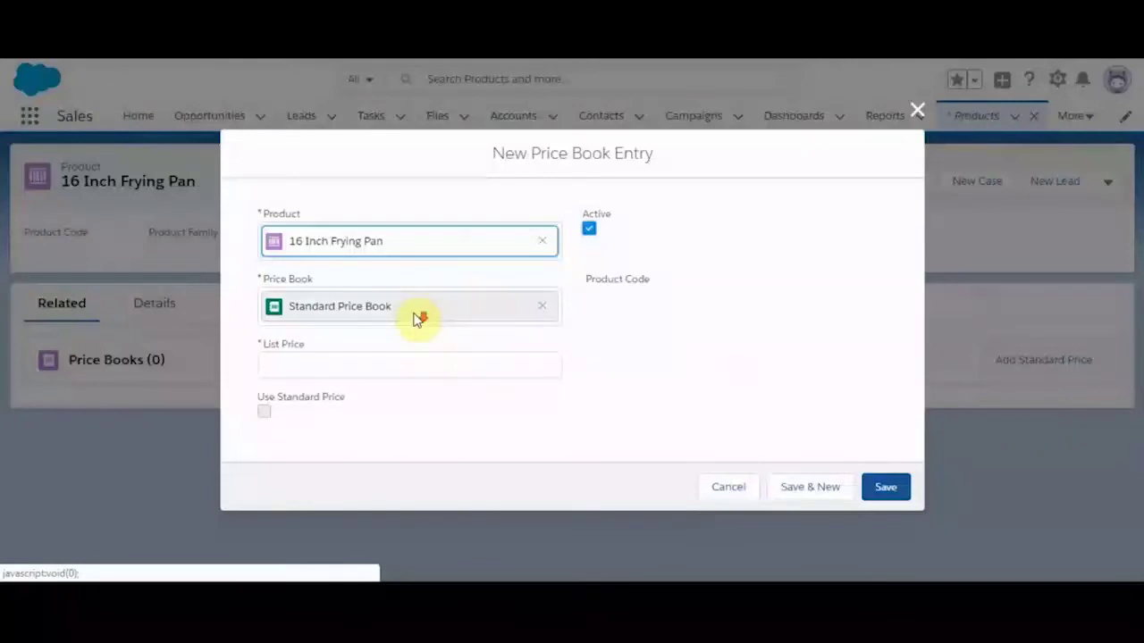
{"action": "left_click", "coordinate": [315, 359]}
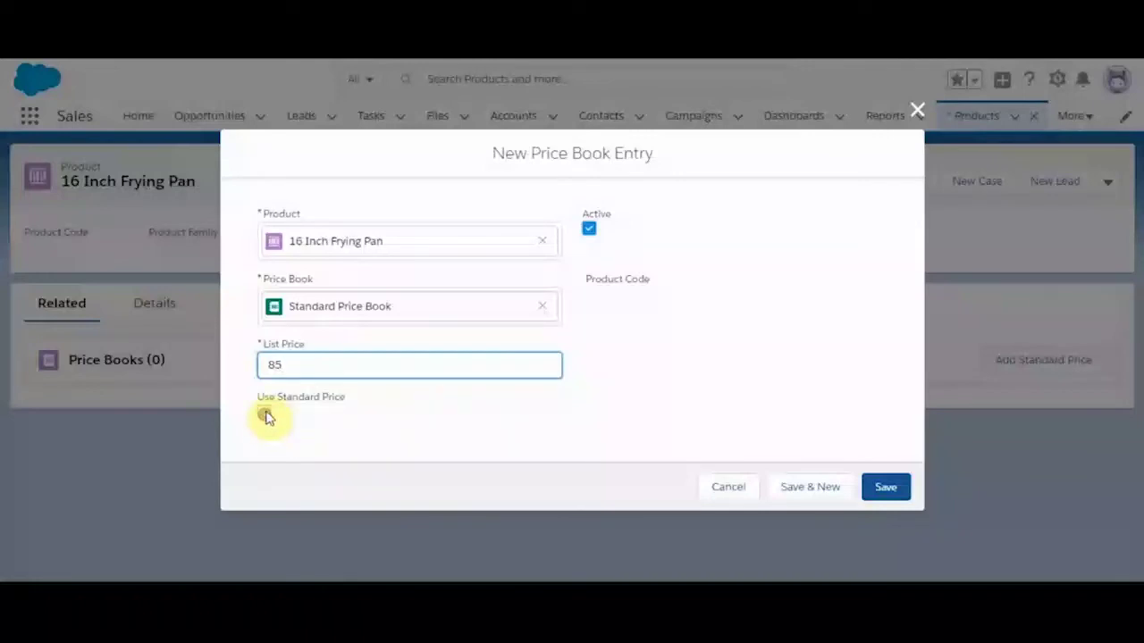
{"action": "left_click", "coordinate": [389, 433]}
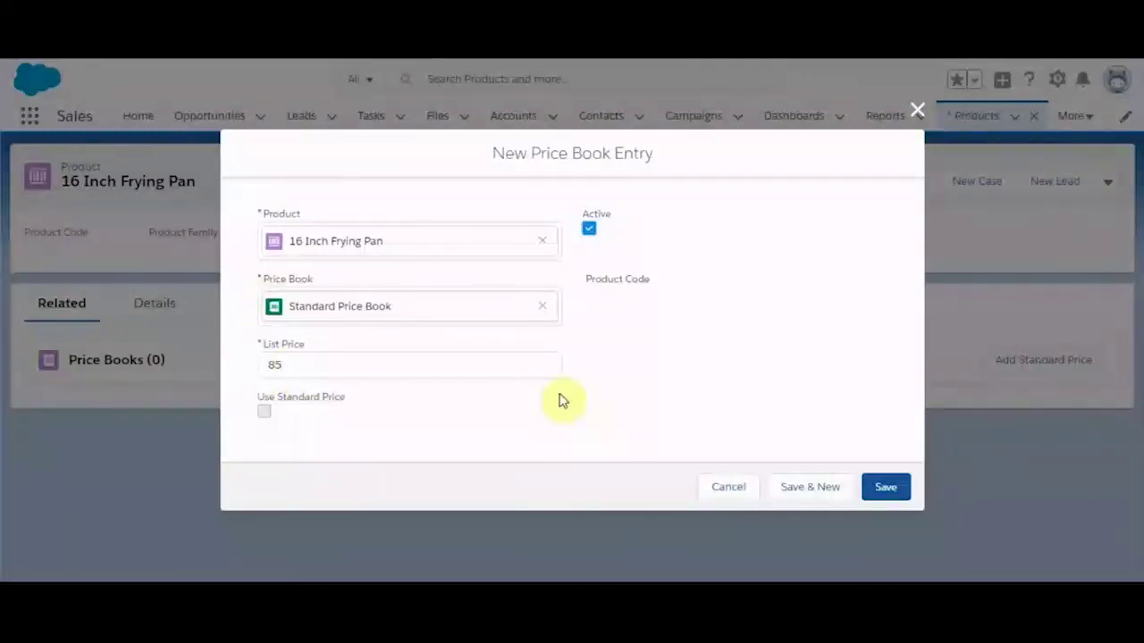
{"action": "left_click", "coordinate": [884, 487]}
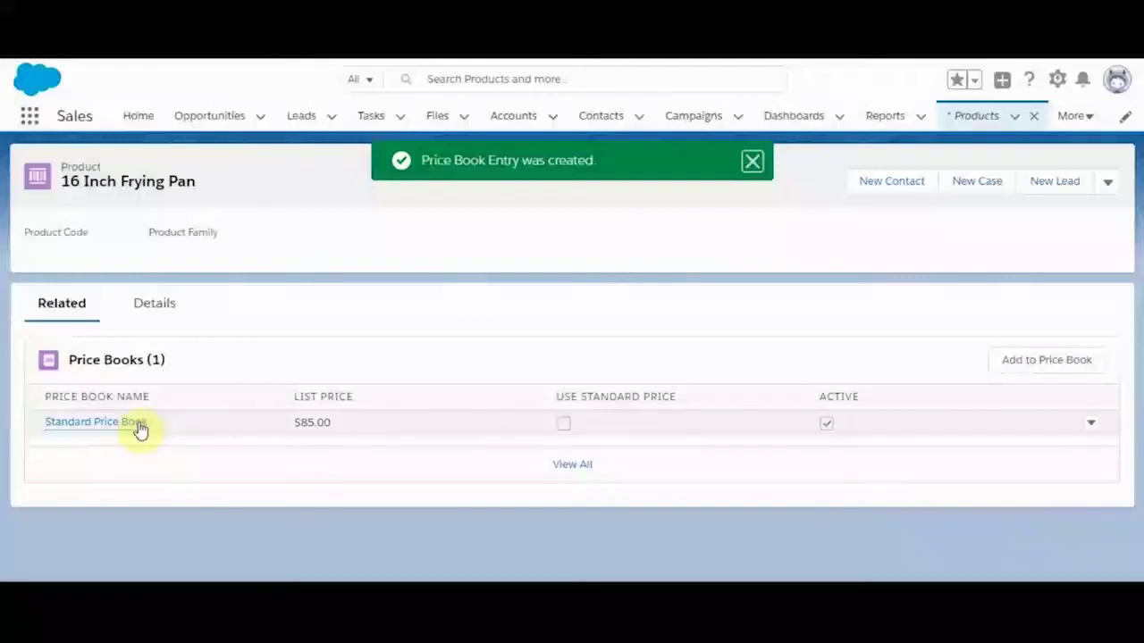
{"action": "mouse_move", "coordinate": [136, 429]}
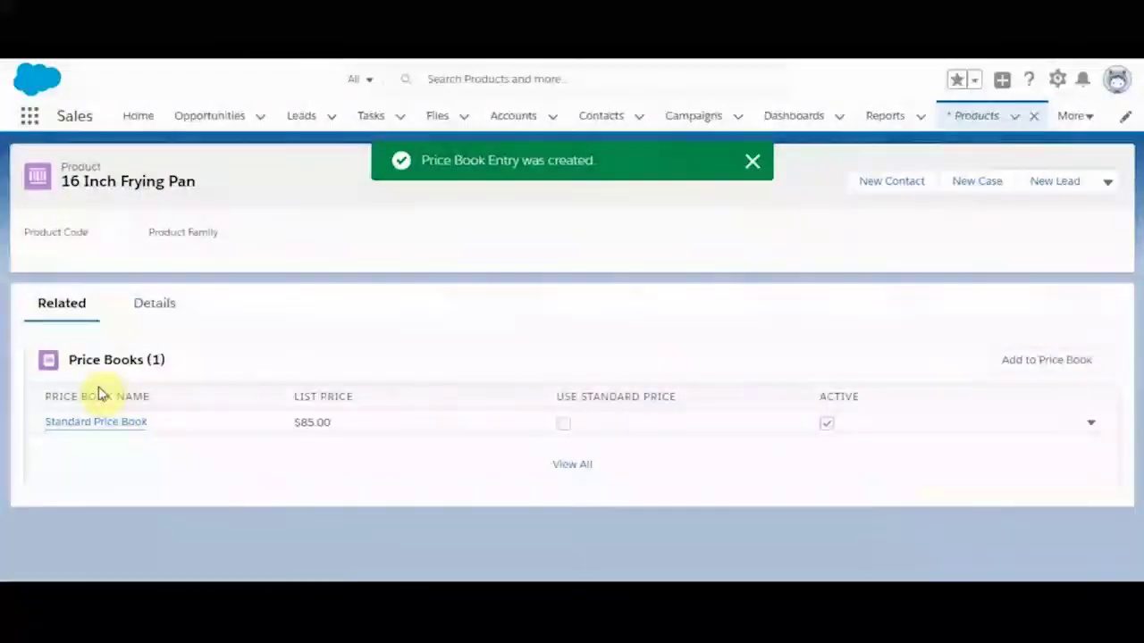
{"action": "mouse_move", "coordinate": [96, 433]}
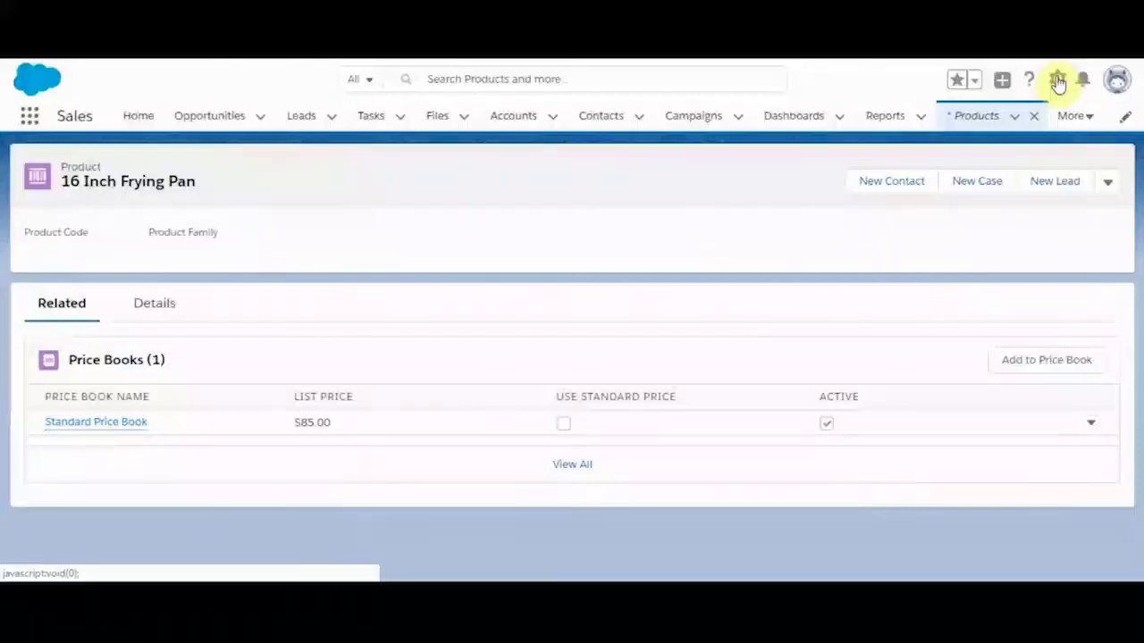
Create a new price book named "Overseas Pricebook", mark it as active, and save it
{"action": "left_click", "coordinate": [30, 115]}
{"action": "scroll", "coordinate": [229, 348], "scroll_direction": "down", "scroll_amount": 10}
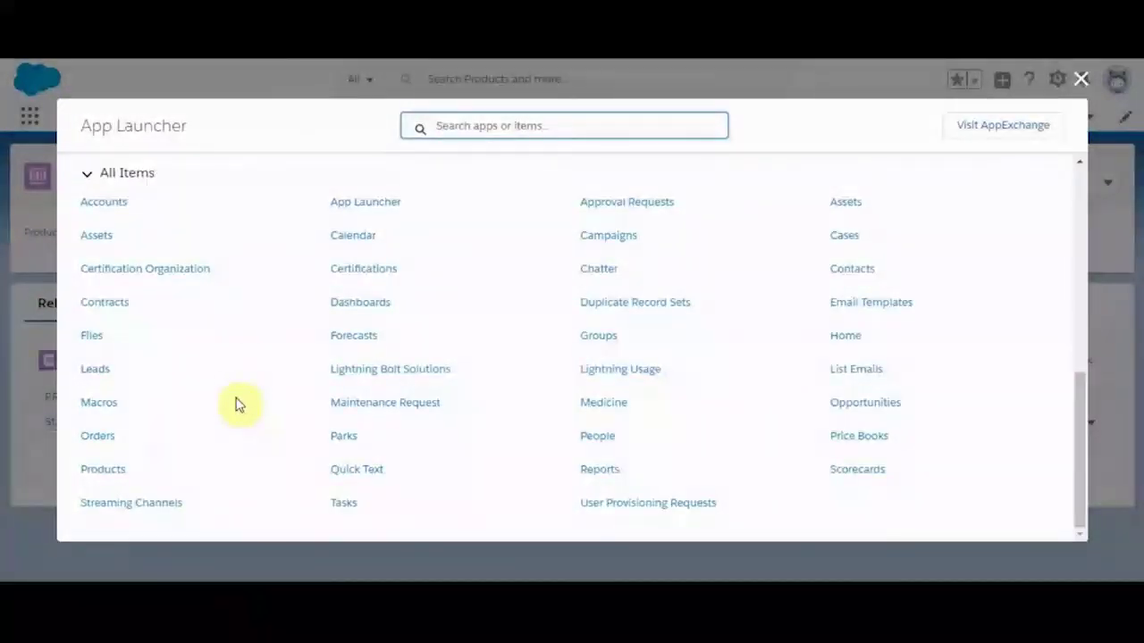
{"action": "left_click", "coordinate": [833, 438]}
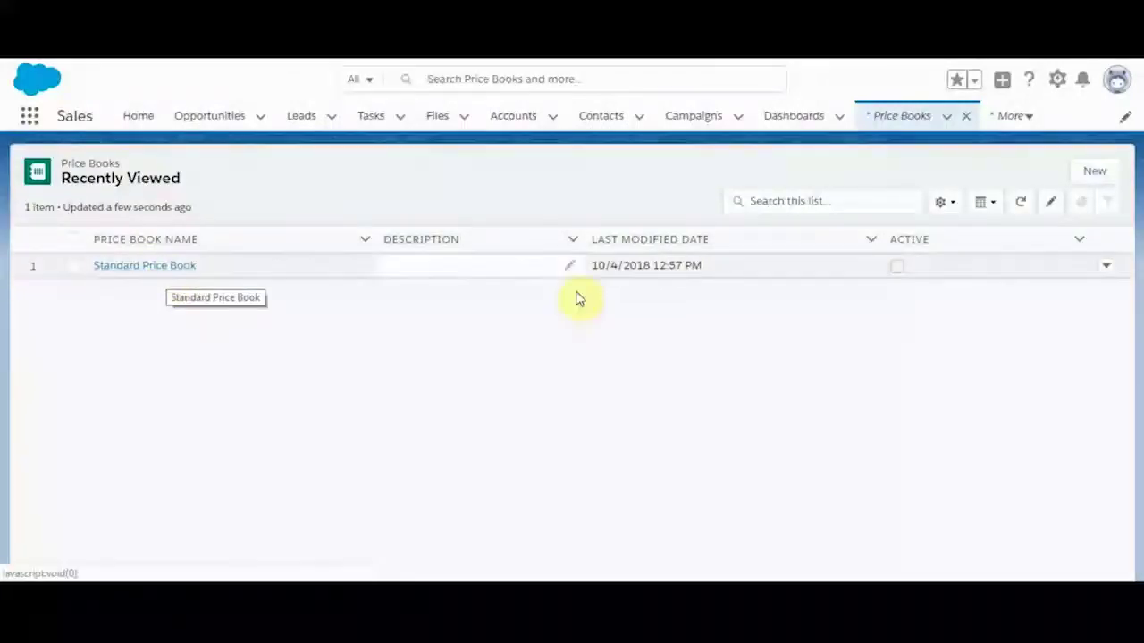
{"action": "left_click", "coordinate": [1097, 171]}
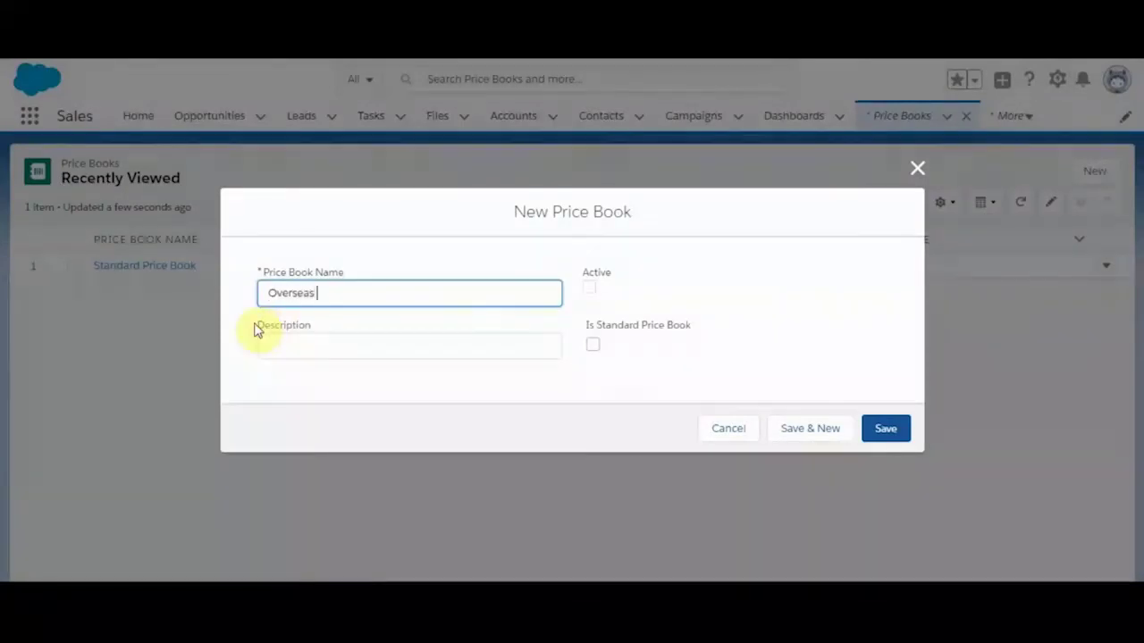
{"action": "type", "text": "Overseas Pricebook"}
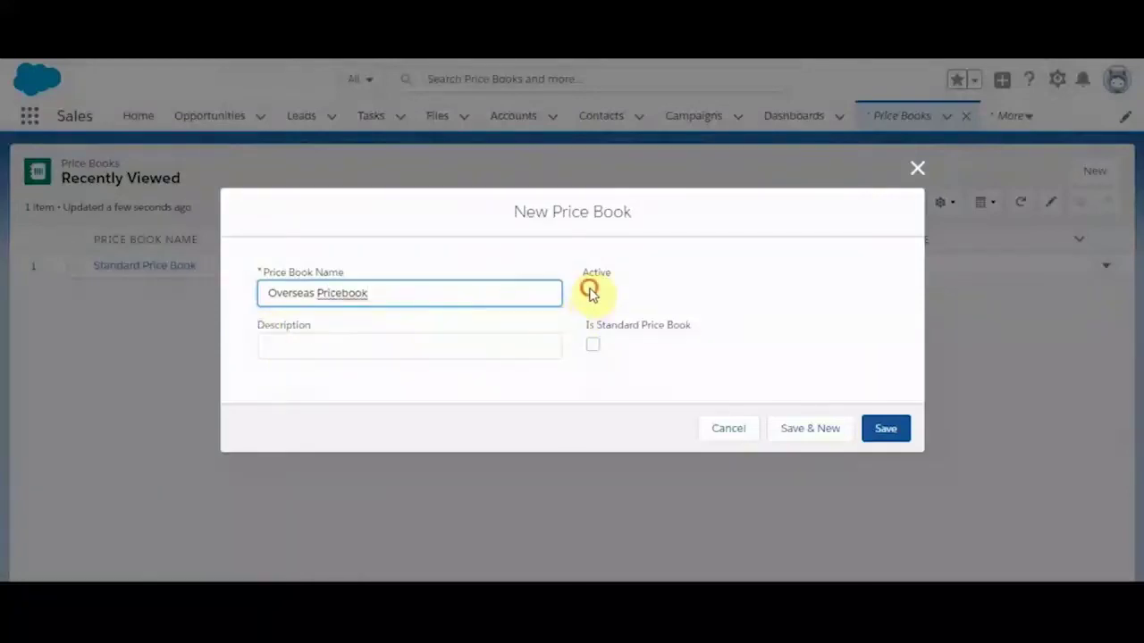
{"action": "left_click", "coordinate": [589, 288]}
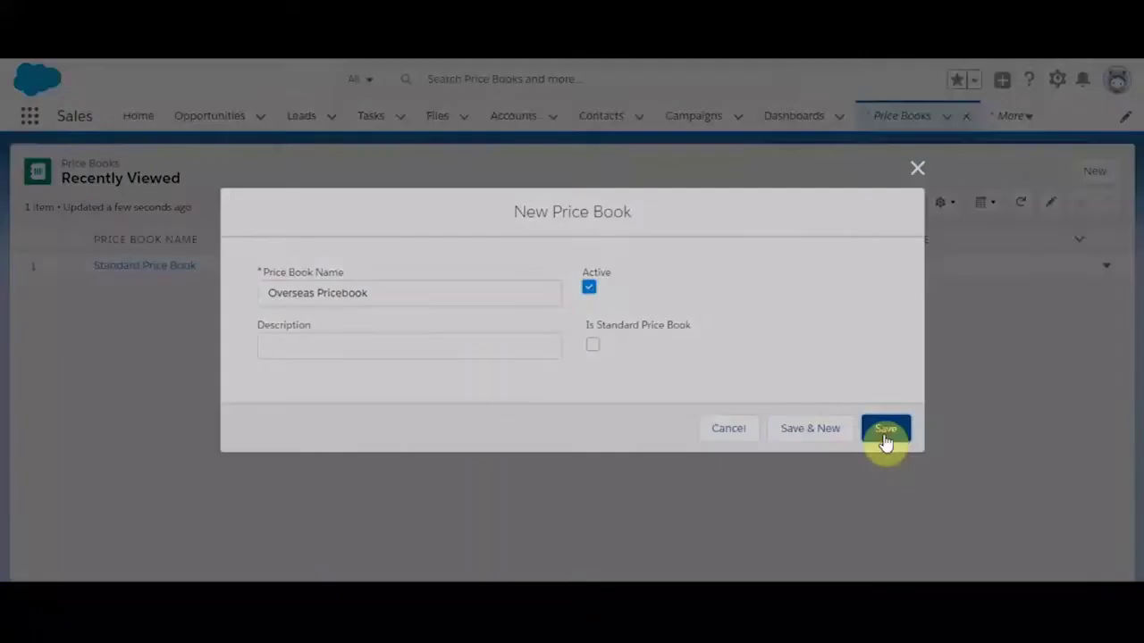
{"action": "left_click", "coordinate": [885, 431]}
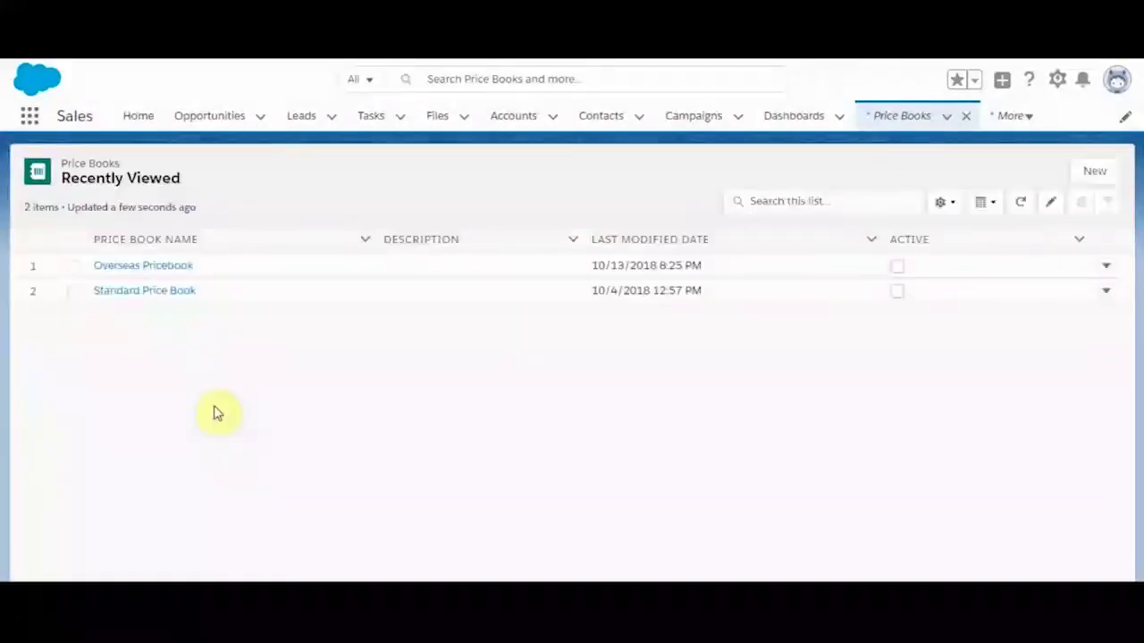
Open the Overseas Pricebook record and try to add products to its related products
{"action": "left_click", "coordinate": [161, 267]}
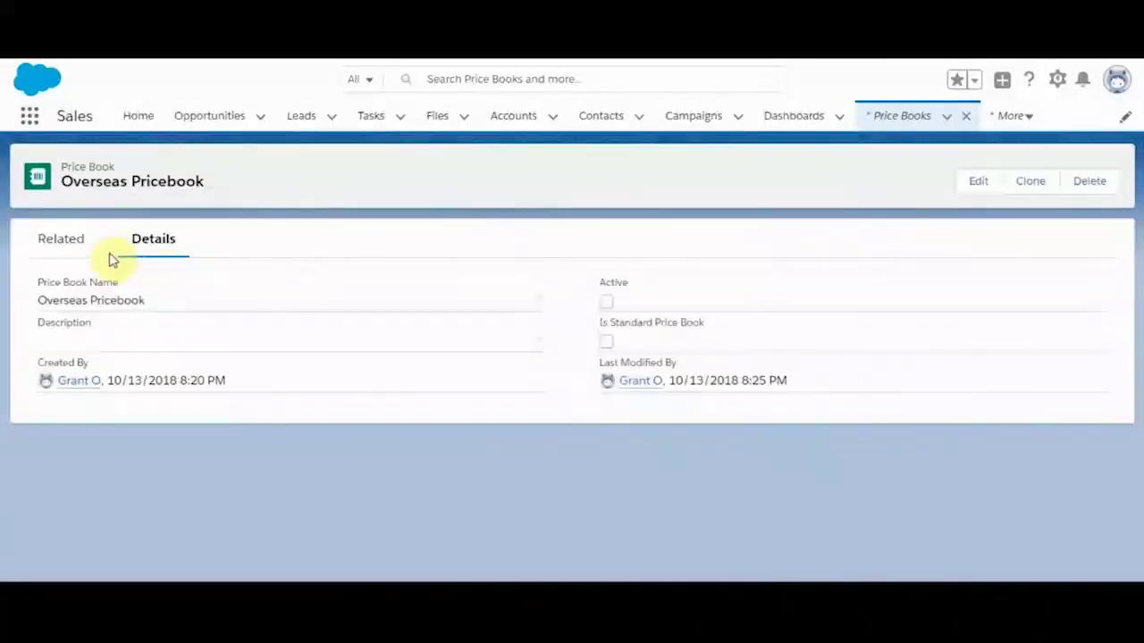
{"action": "left_click", "coordinate": [84, 250]}
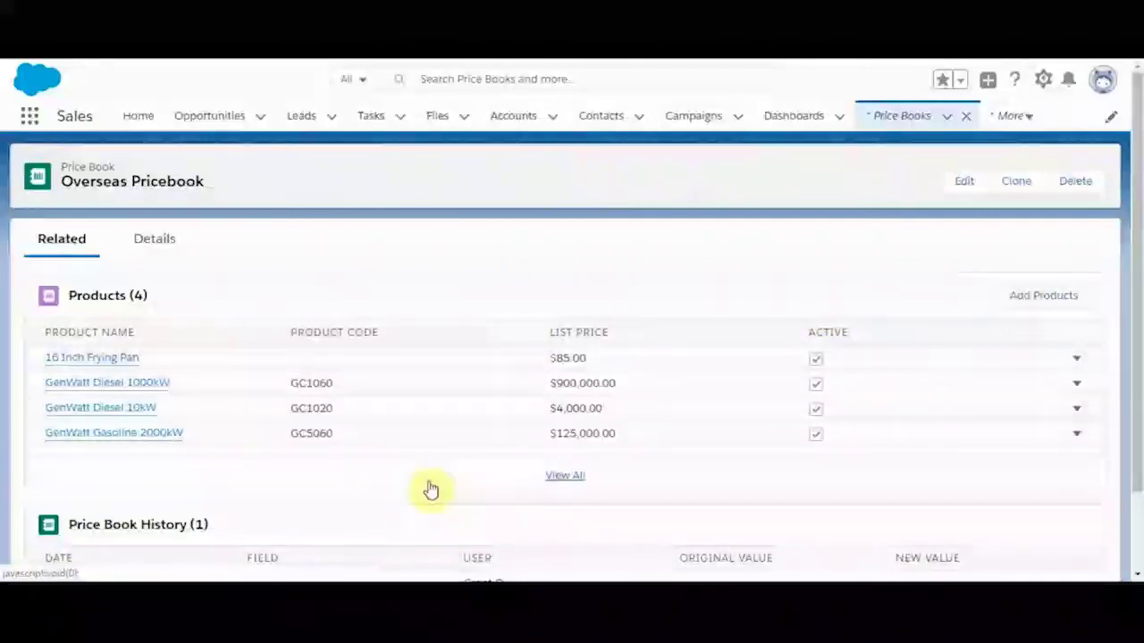
{"action": "left_click", "coordinate": [1048, 301]}
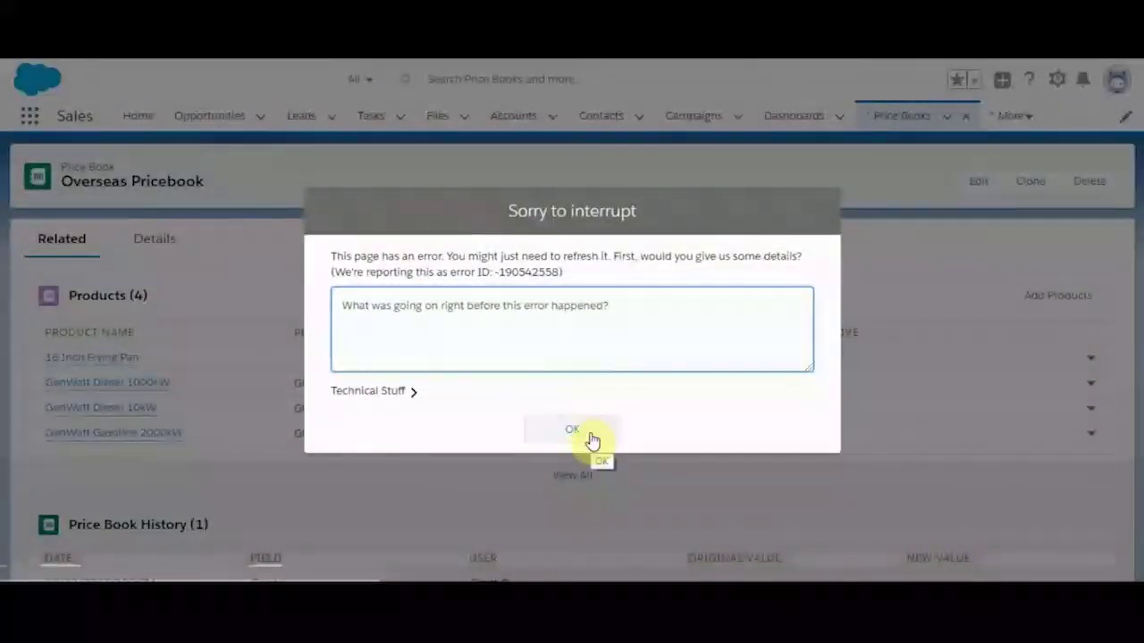
{"action": "left_click", "coordinate": [572, 431]}
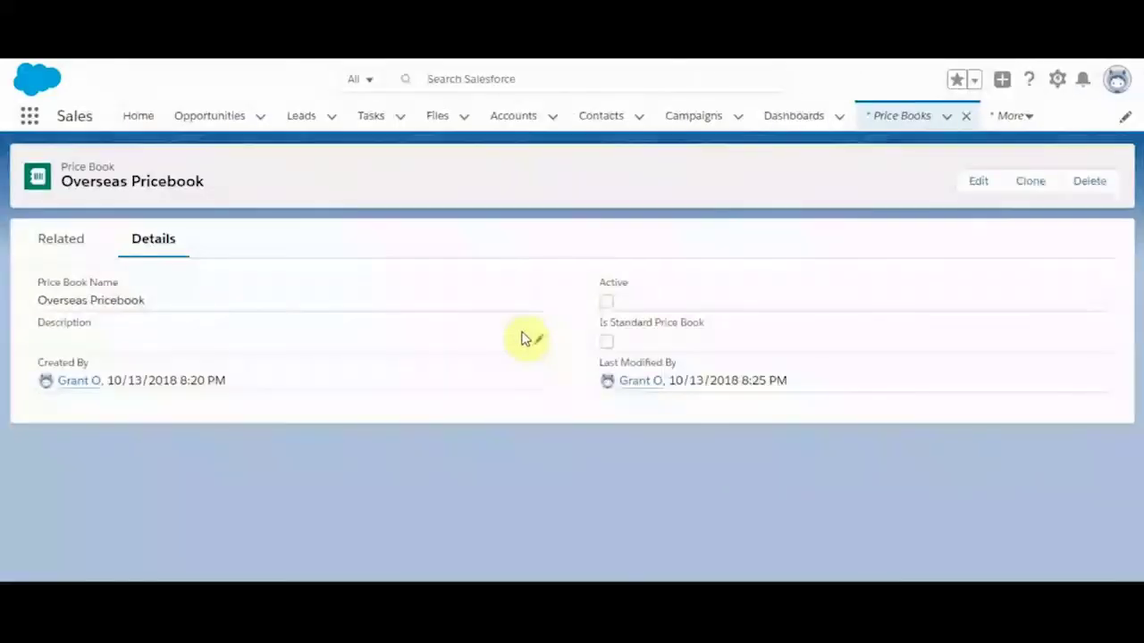
Select SLA: Platinum, SLA: Silver and SLA: Gold as products to add to the Overseas Pricebook
{"action": "left_click", "coordinate": [71, 251]}
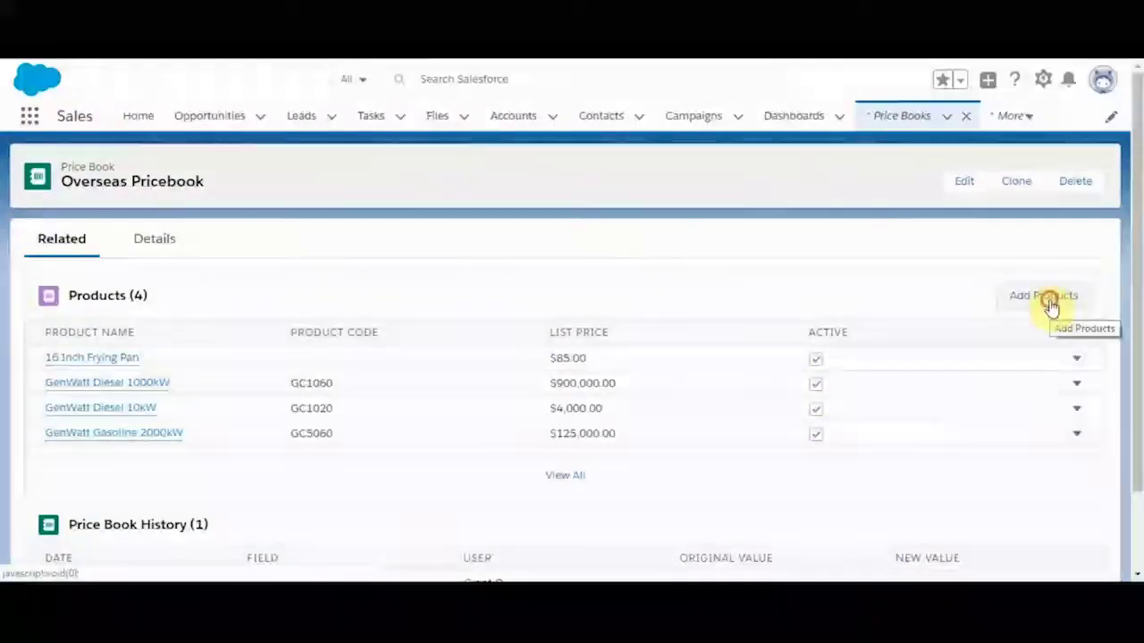
{"action": "left_click", "coordinate": [1049, 302]}
{"action": "scroll", "coordinate": [420, 358], "scroll_direction": "down", "scroll_amount": 5}
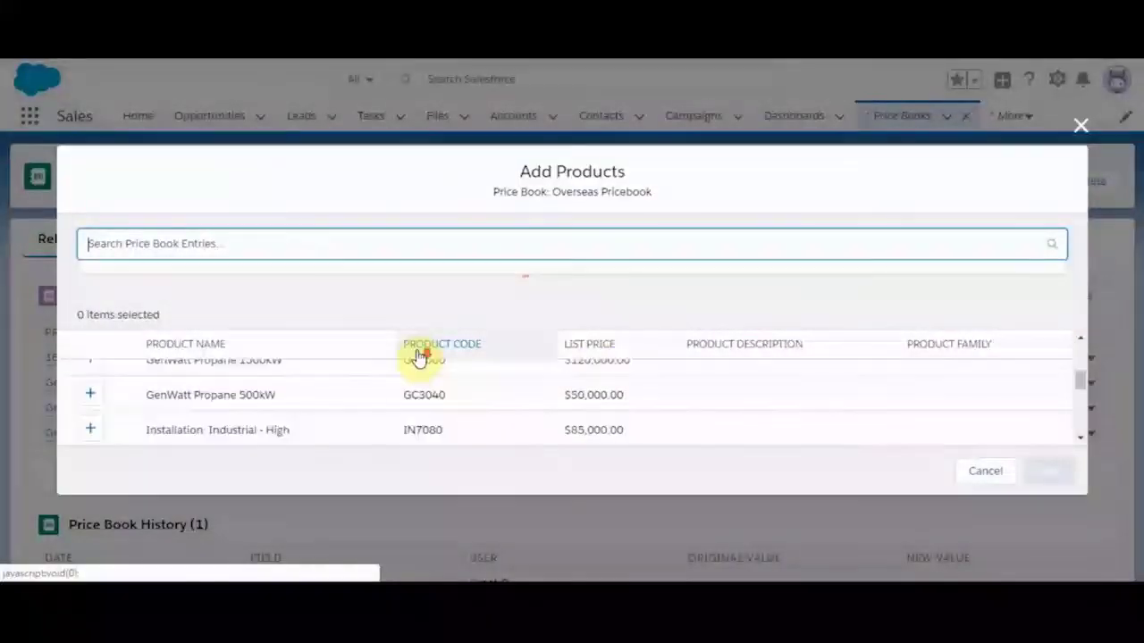
{"action": "left_click", "coordinate": [94, 395]}
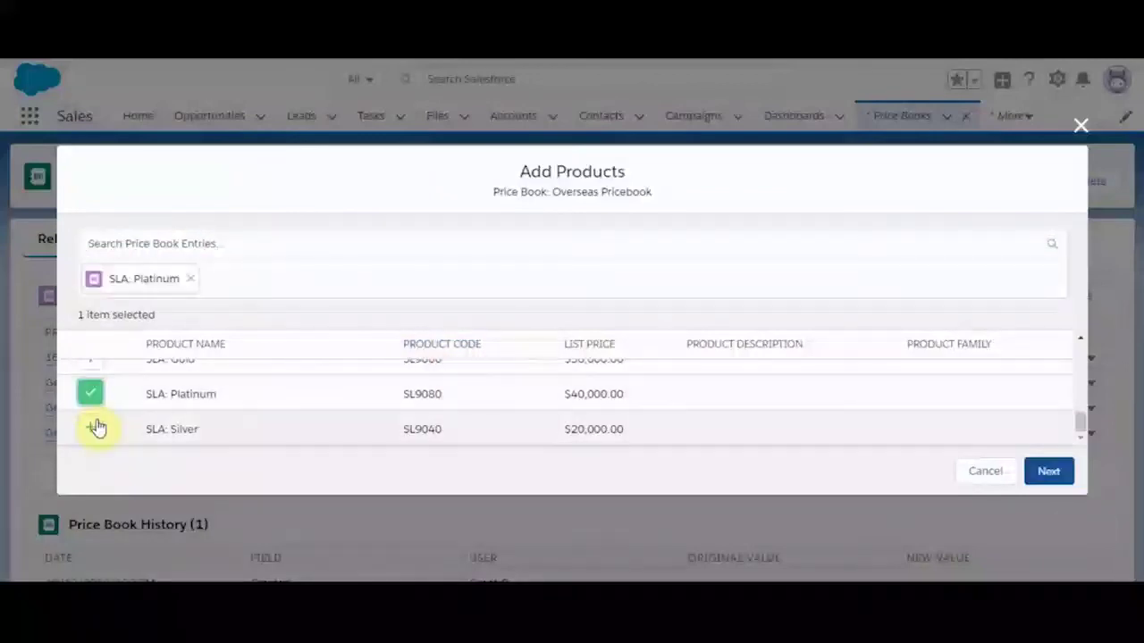
{"action": "left_click", "coordinate": [90, 428]}
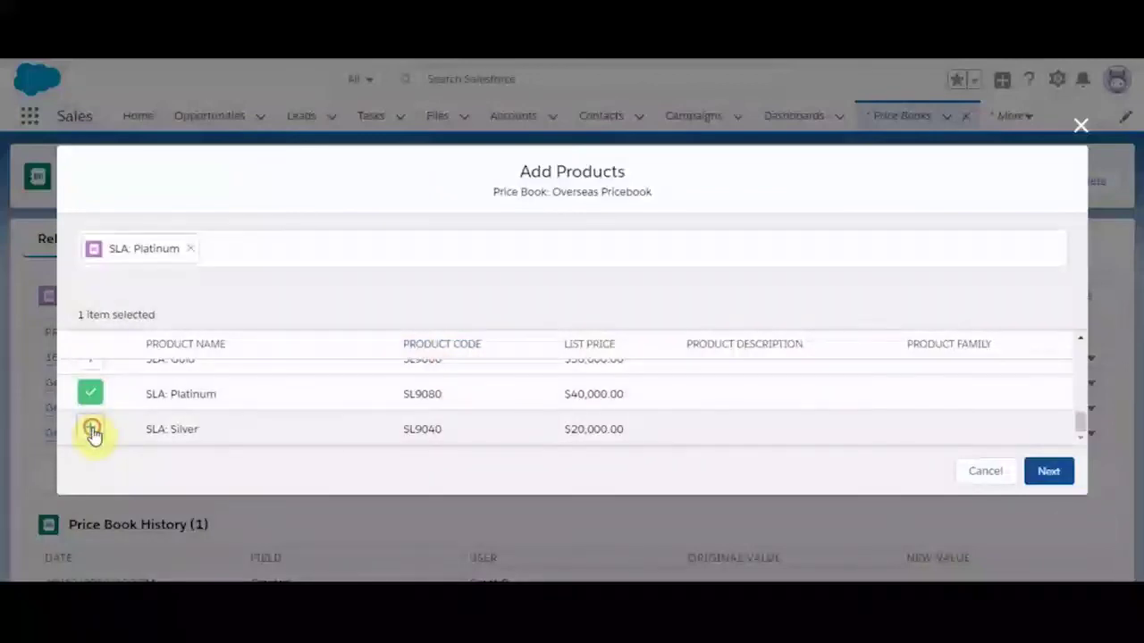
{"action": "left_click", "coordinate": [93, 364]}
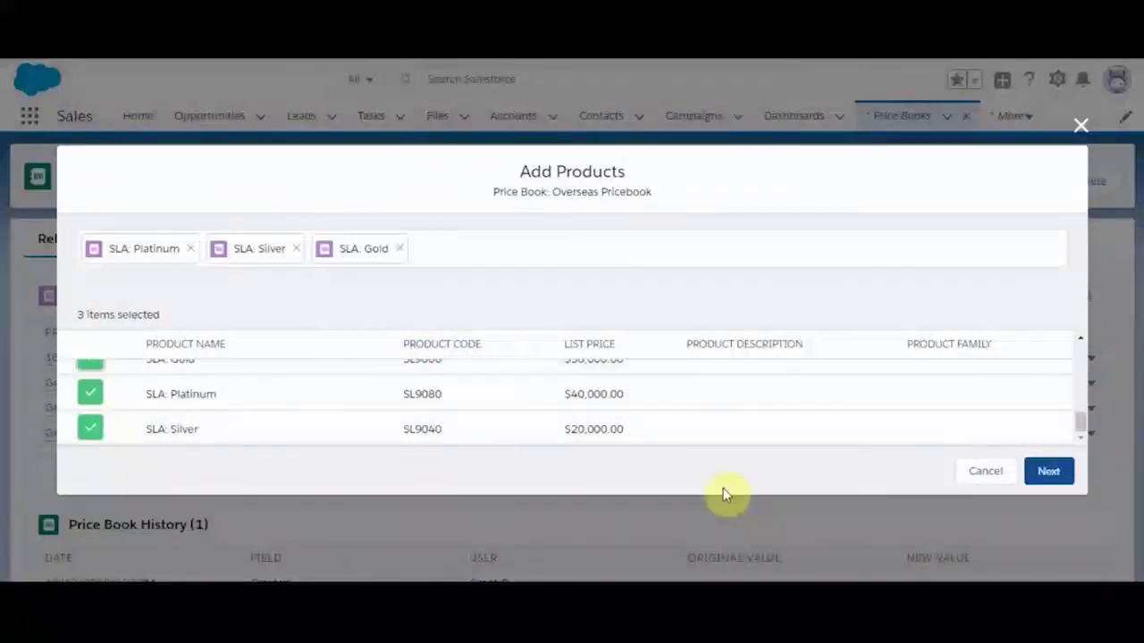
{"action": "left_click", "coordinate": [1050, 473]}
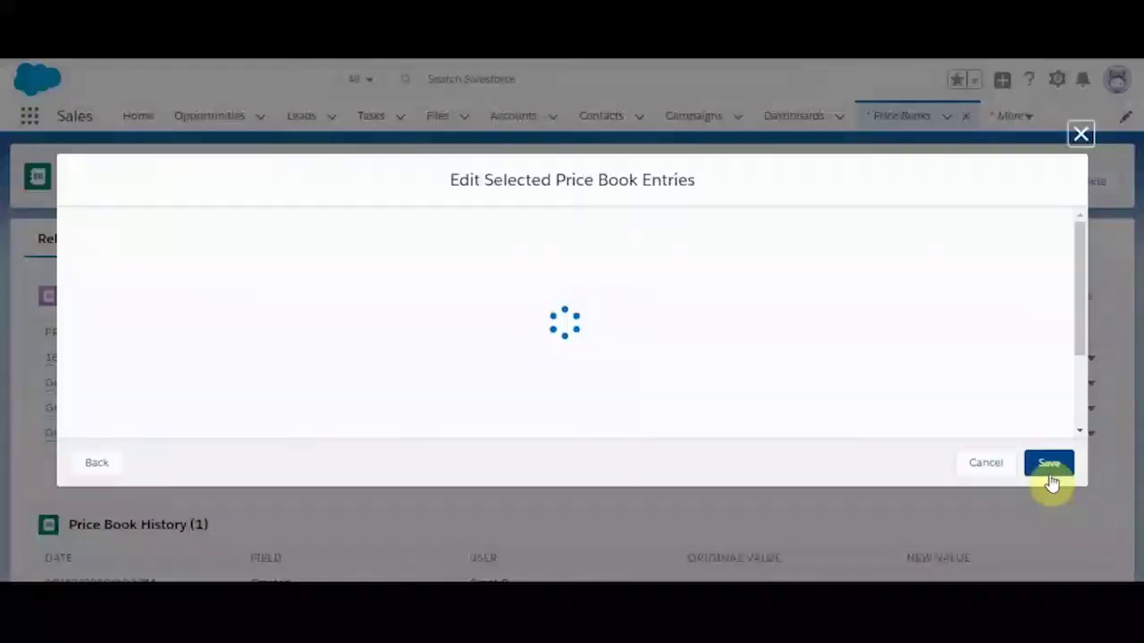
Set the list prices to 20,000 for SLA: Platinum, 10,000 for SLA: Silver and 15,000 for SLA: Gold, and save the entries
{"action": "left_click", "coordinate": [620, 253]}
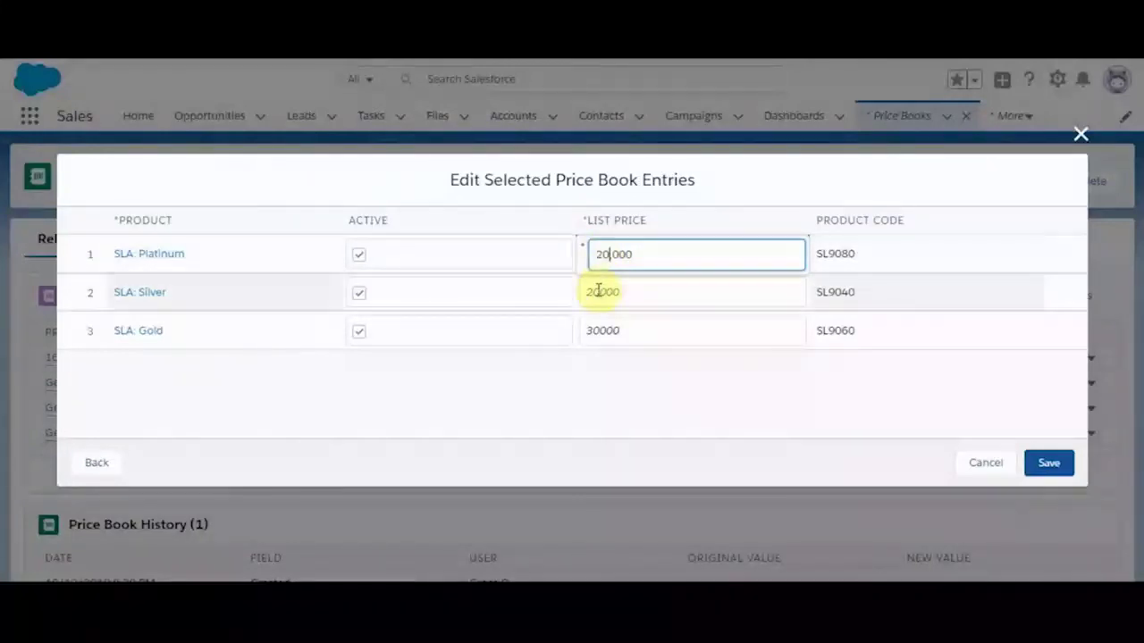
{"action": "left_click", "coordinate": [600, 292]}
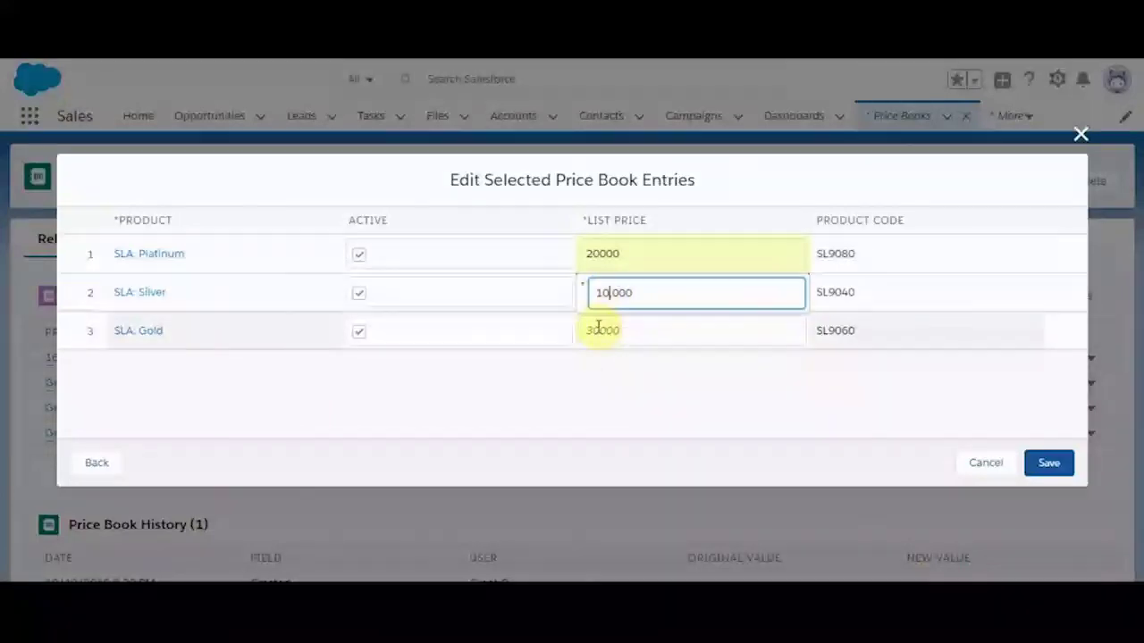
{"action": "left_click", "coordinate": [605, 331]}
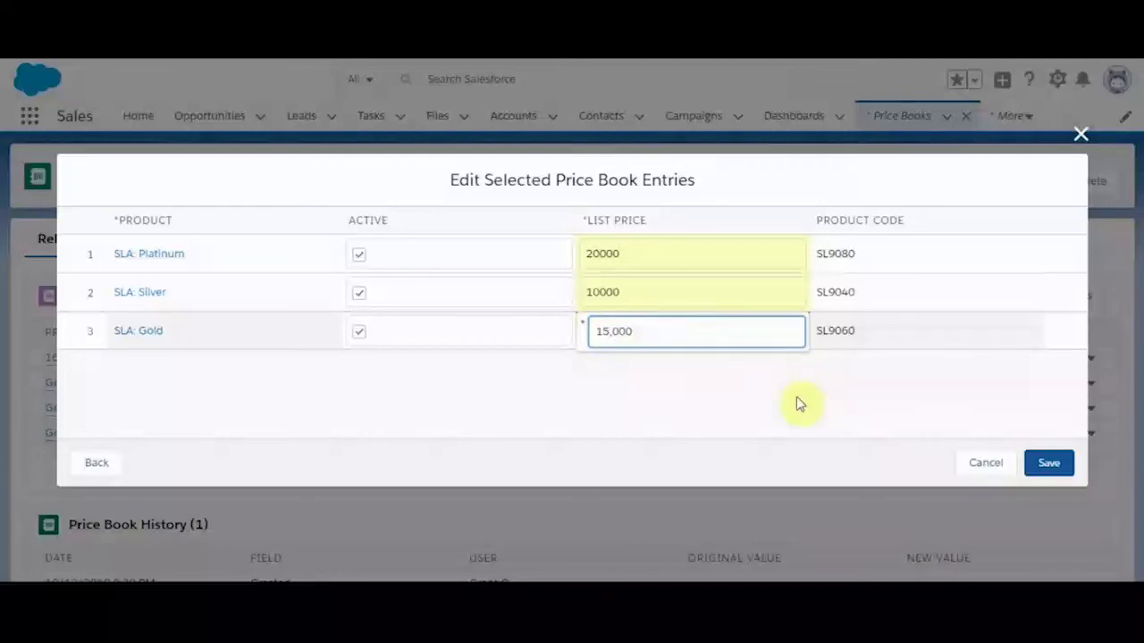
{"action": "left_click", "coordinate": [1051, 463]}
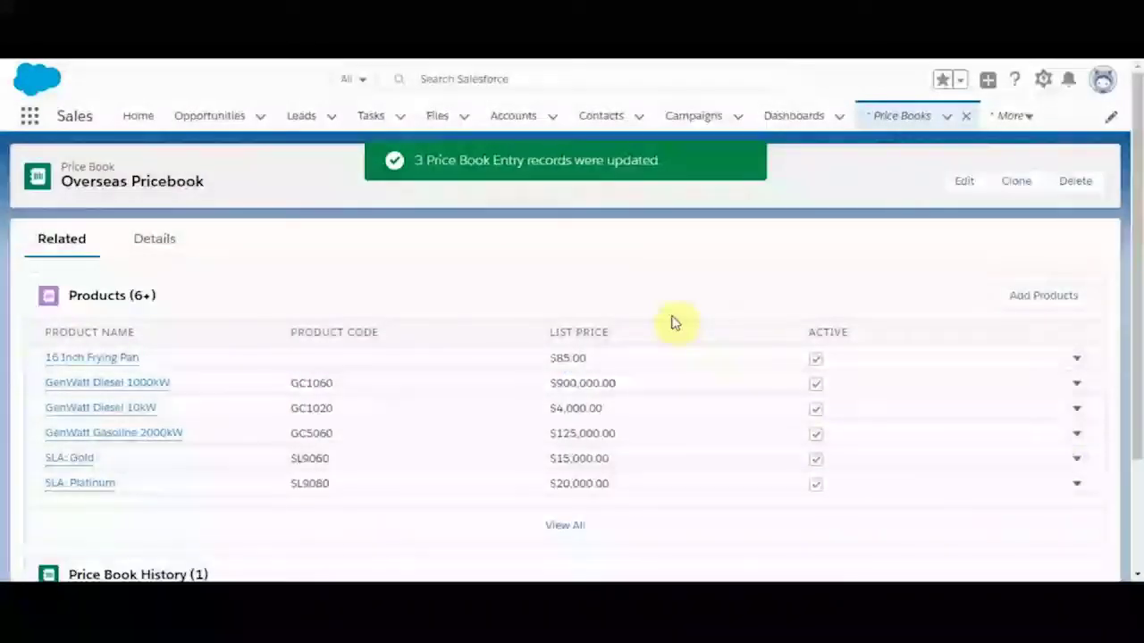
Show all opportunities and open the Edge SLA opportunity
{"action": "left_click", "coordinate": [218, 125]}
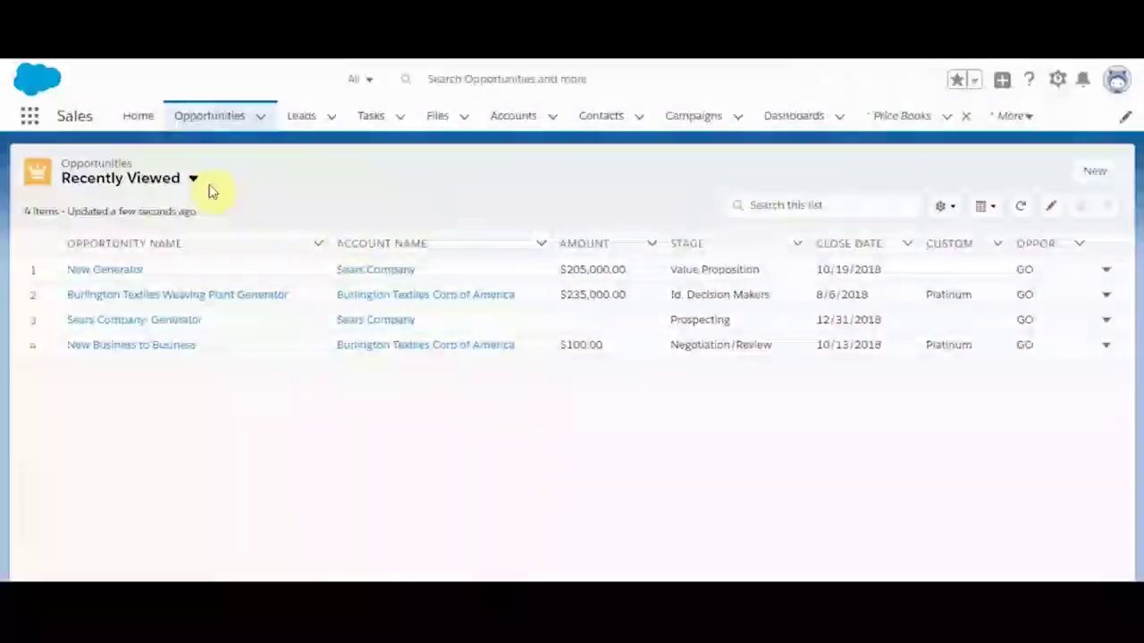
{"action": "left_click", "coordinate": [183, 182]}
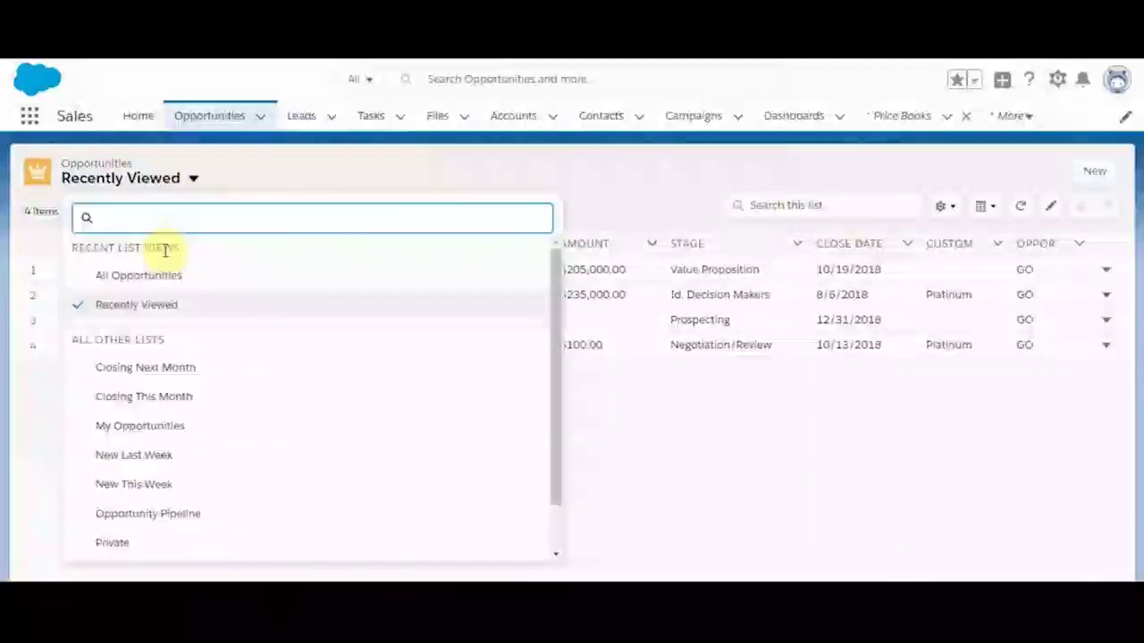
{"action": "left_click", "coordinate": [160, 277]}
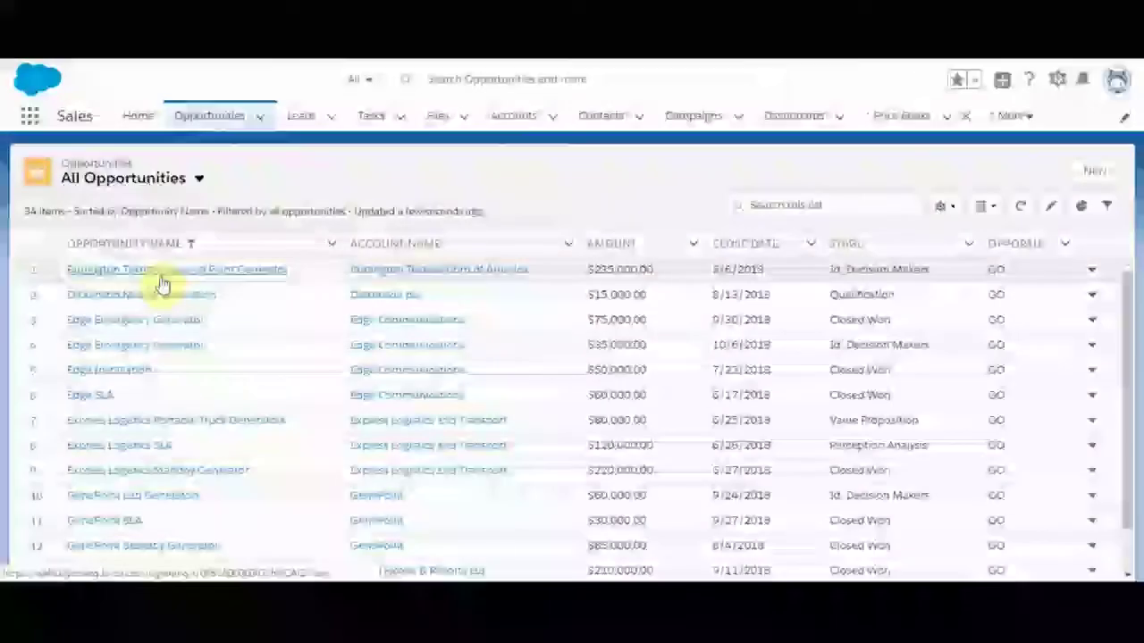
{"action": "scroll", "coordinate": [371, 359], "scroll_direction": "down", "scroll_amount": 2}
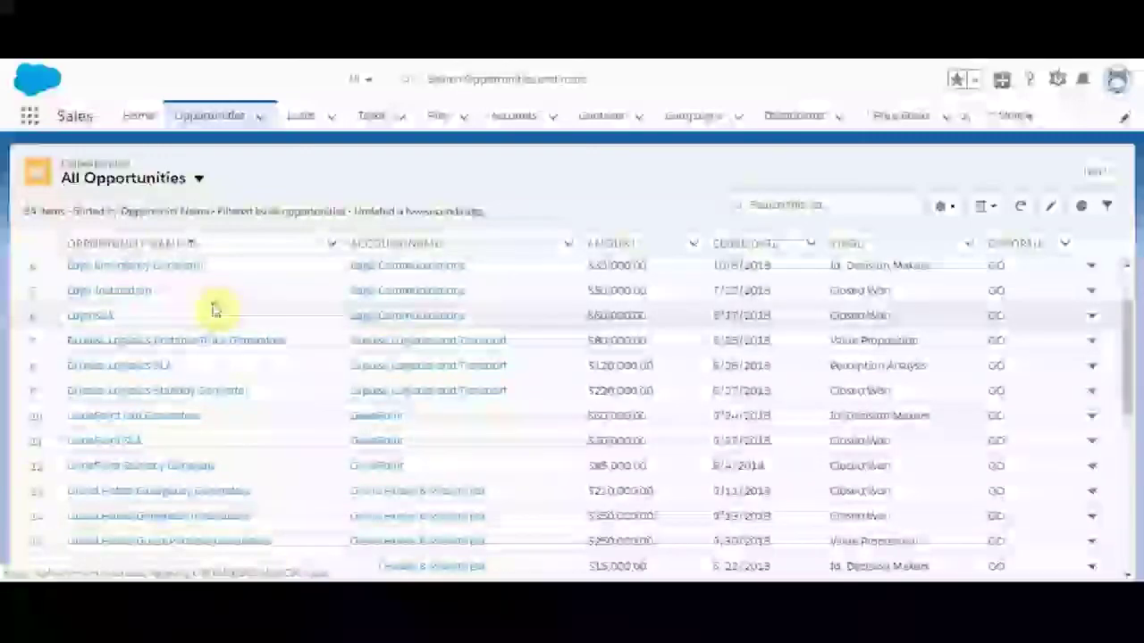
{"action": "left_click", "coordinate": [103, 318]}
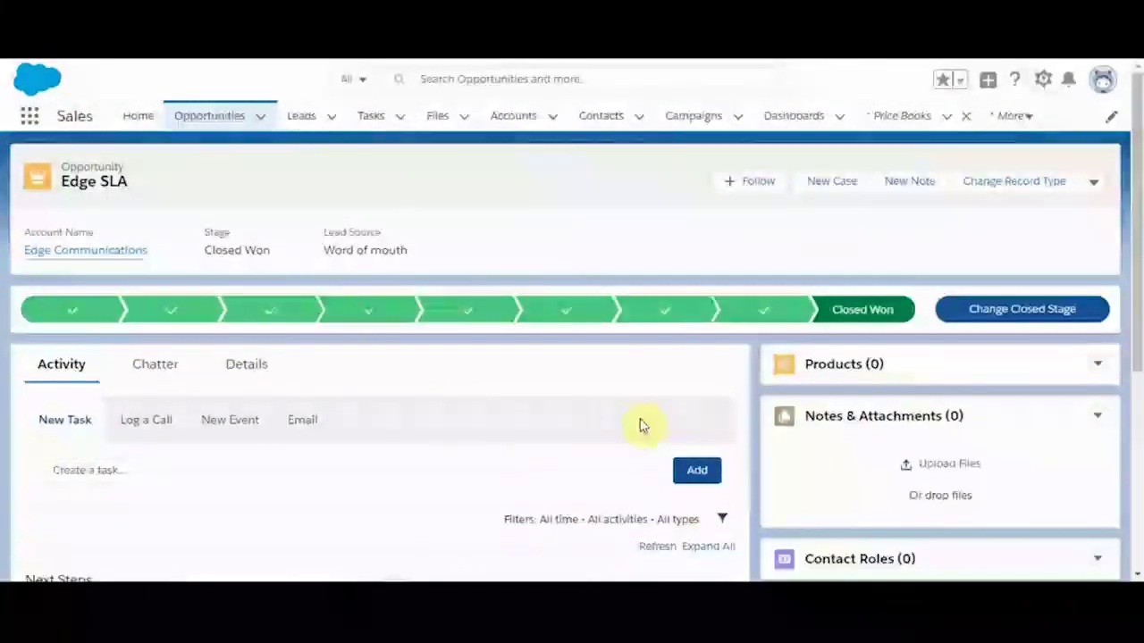
Move the Edge SLA opportunity back from Closed Won to the Value Proposition stage
{"action": "scroll", "coordinate": [646, 426], "scroll_direction": "down", "scroll_amount": 3}
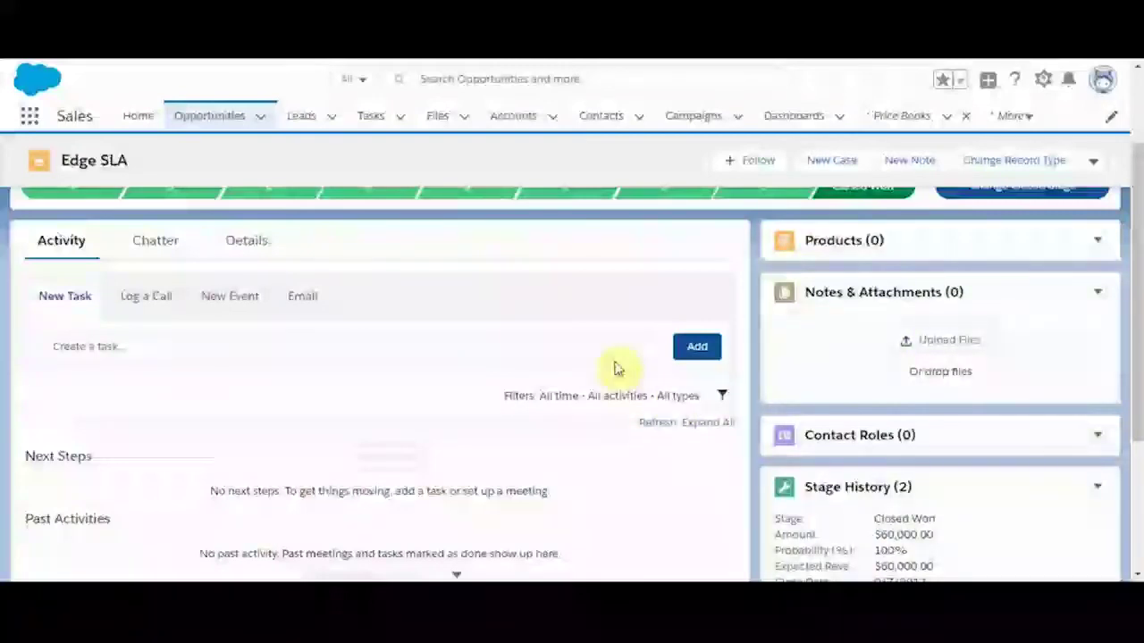
{"action": "scroll", "coordinate": [615, 365], "scroll_direction": "up", "scroll_amount": 3}
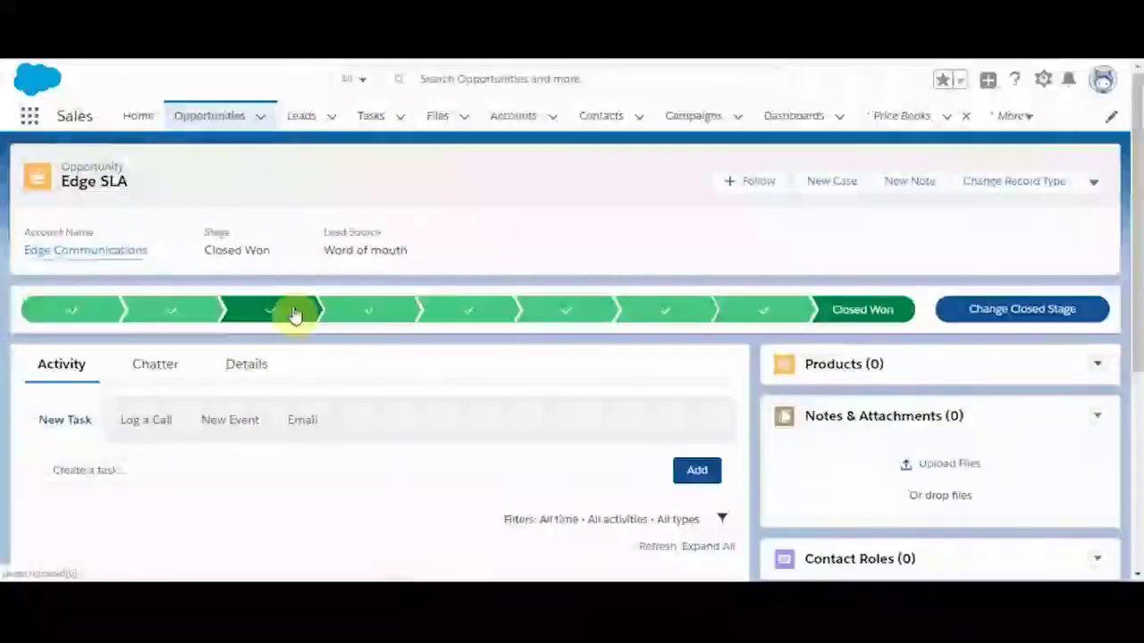
{"action": "left_click", "coordinate": [294, 313]}
{"action": "left_click", "coordinate": [998, 320]}
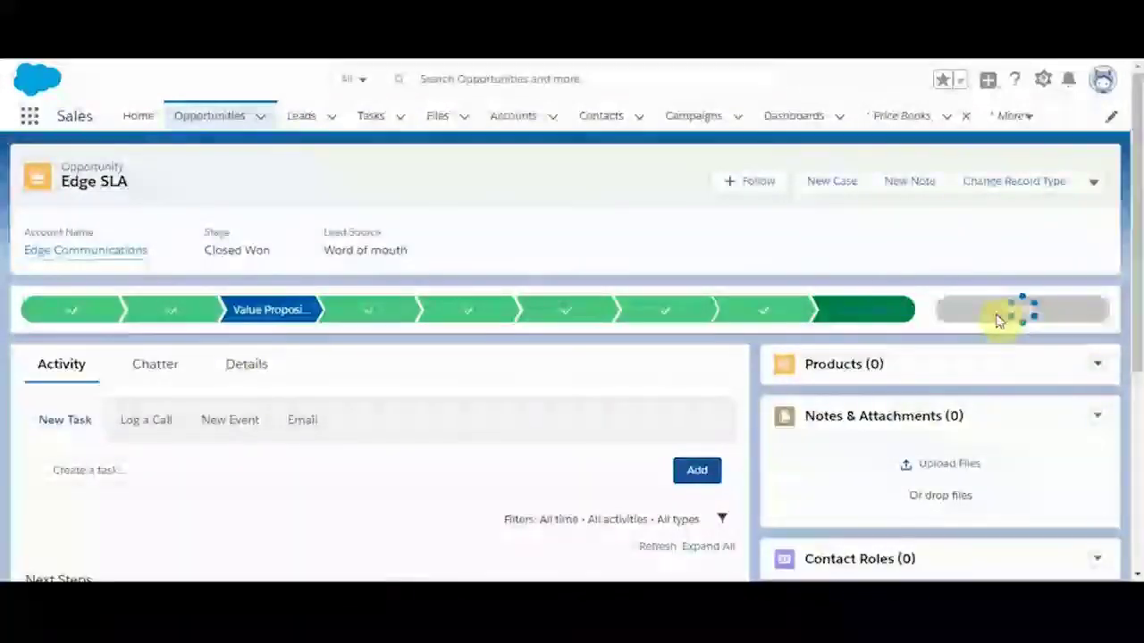
Clear the Amount in the Edge SLA opportunity's details and save the record
{"action": "scroll", "coordinate": [402, 418], "scroll_direction": "down", "scroll_amount": 2}
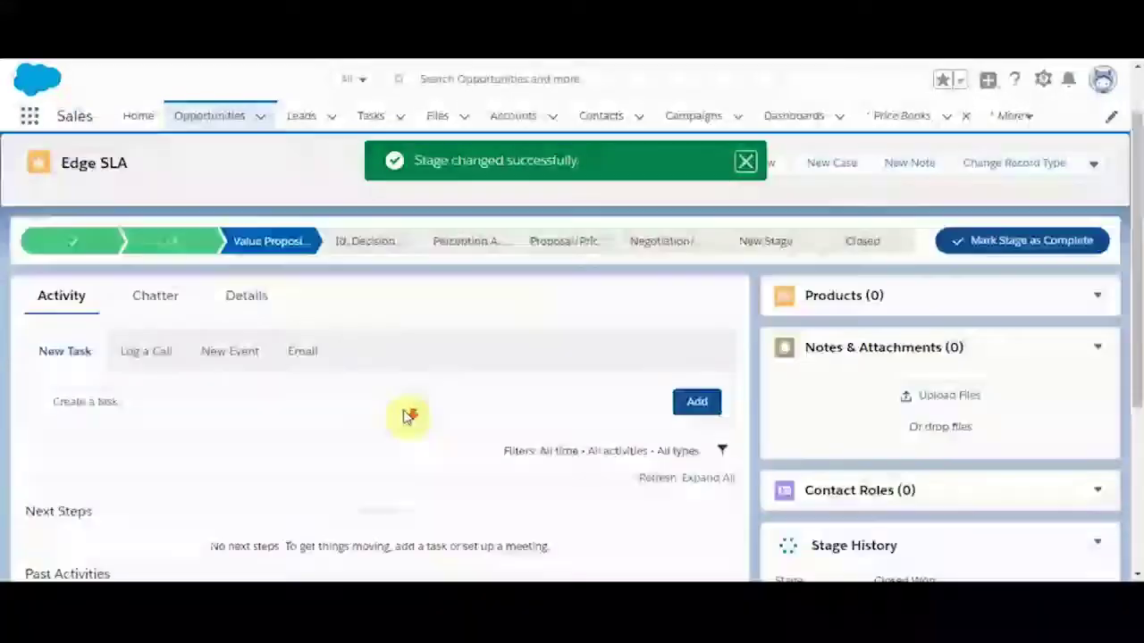
{"action": "left_click", "coordinate": [234, 238]}
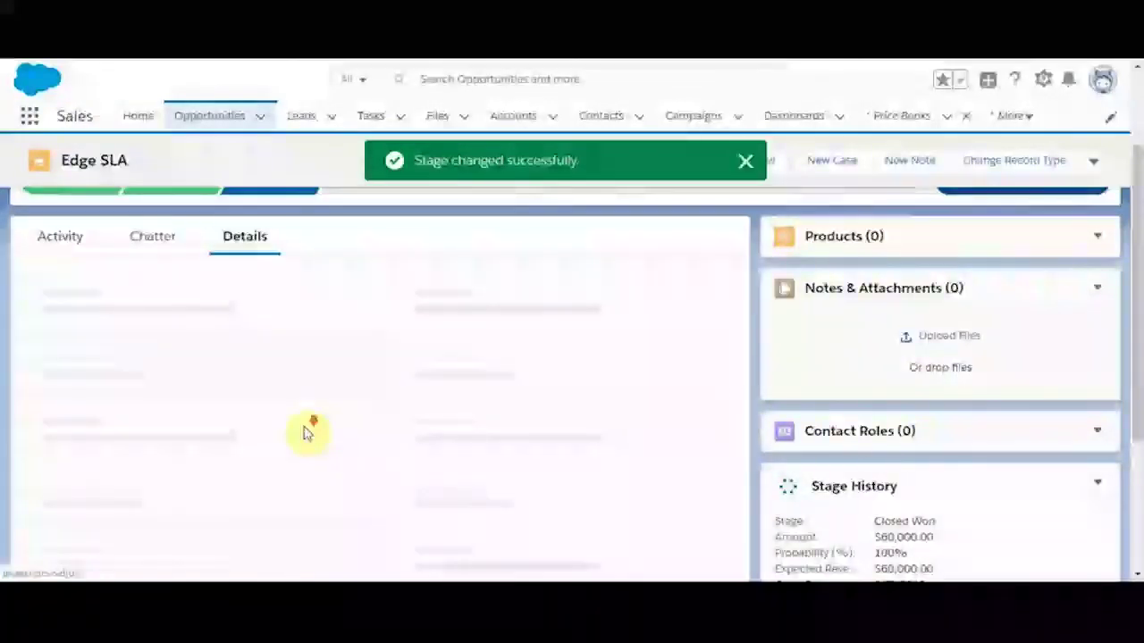
{"action": "scroll", "coordinate": [304, 434], "scroll_direction": "down", "scroll_amount": 1}
{"action": "scroll", "coordinate": [304, 434], "scroll_direction": "up", "scroll_amount": 1}
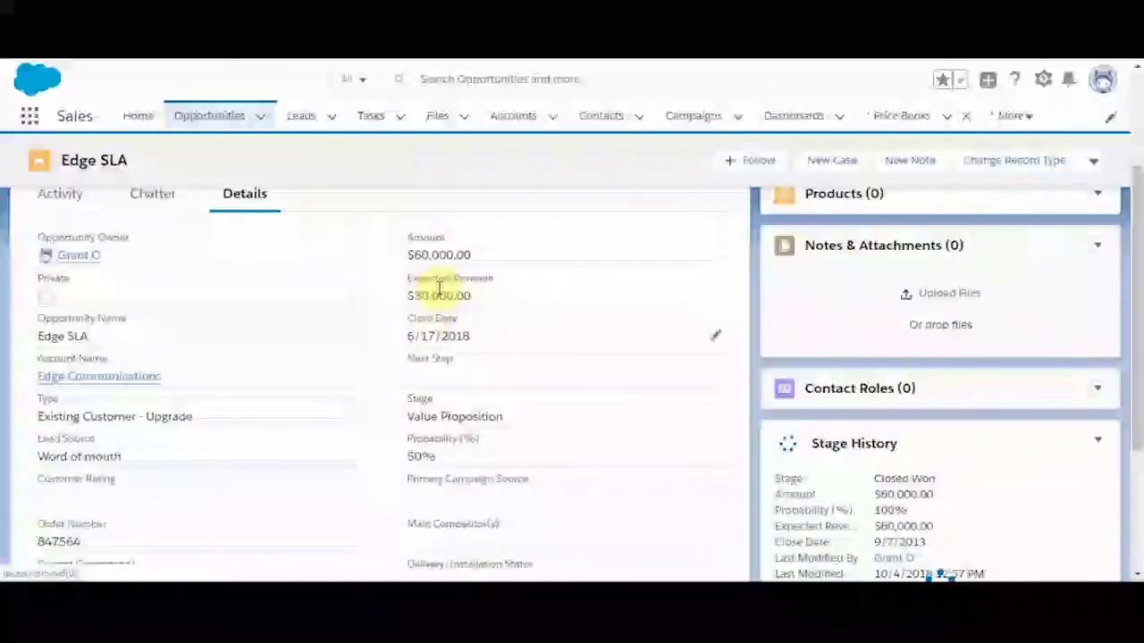
{"action": "double_click", "coordinate": [440, 257]}
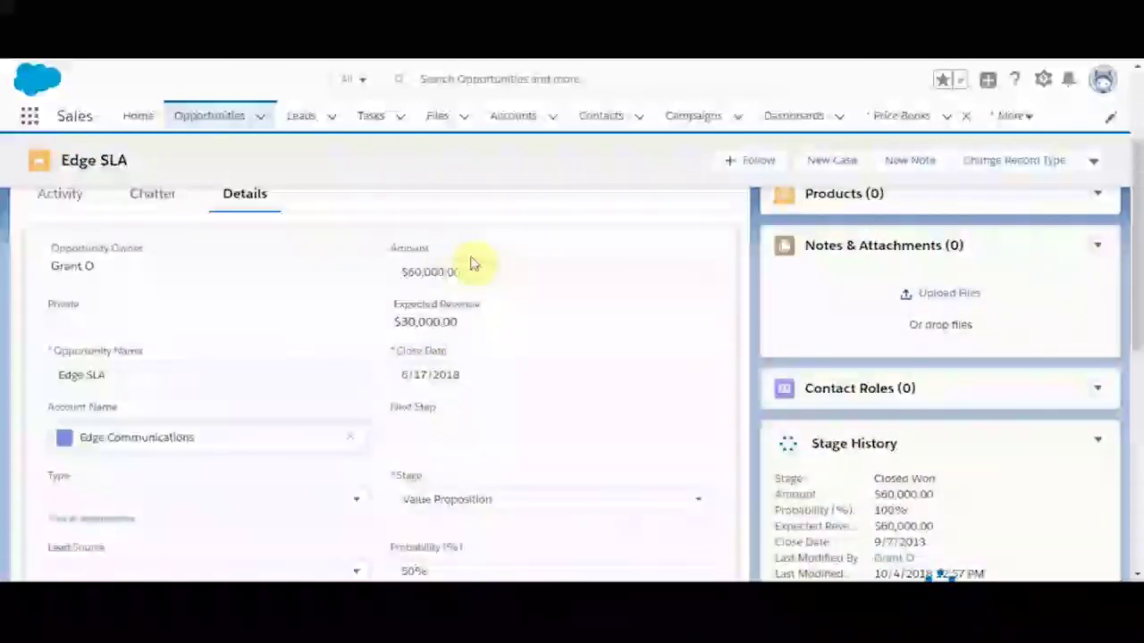
{"action": "key", "text": "BackSpace"}
{"action": "key", "text": "BackSpace"}
{"action": "key", "text": "BackSpace"}
{"action": "key", "text": "BackSpace"}
{"action": "key", "text": "BackSpace"}
{"action": "key", "text": "BackSpace"}
{"action": "key", "text": "BackSpace"}
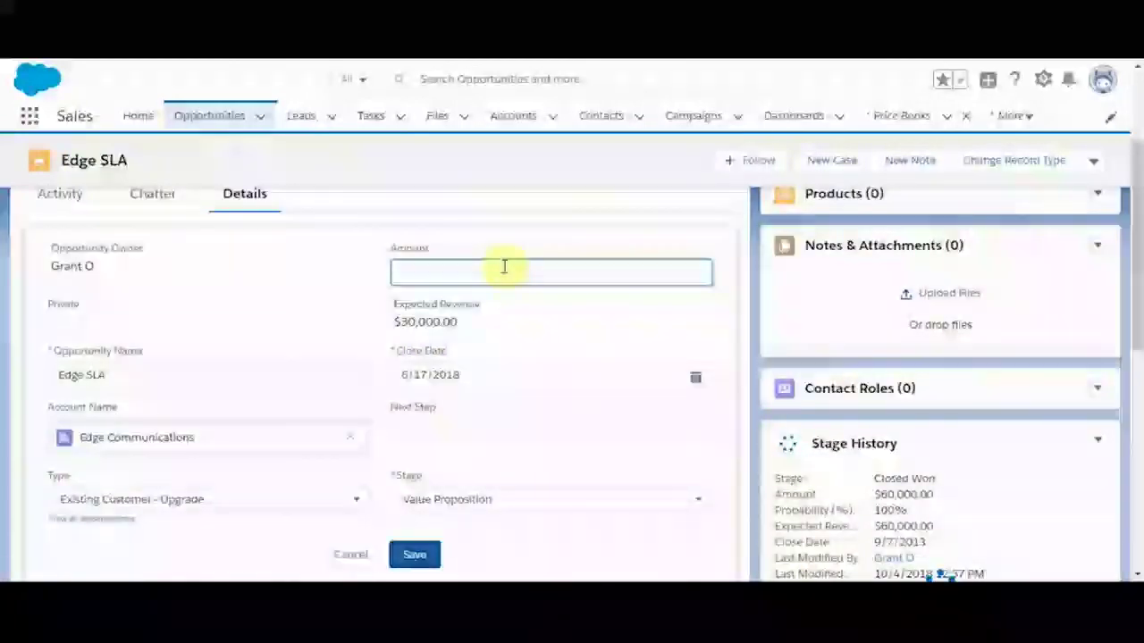
{"action": "left_click", "coordinate": [412, 554]}
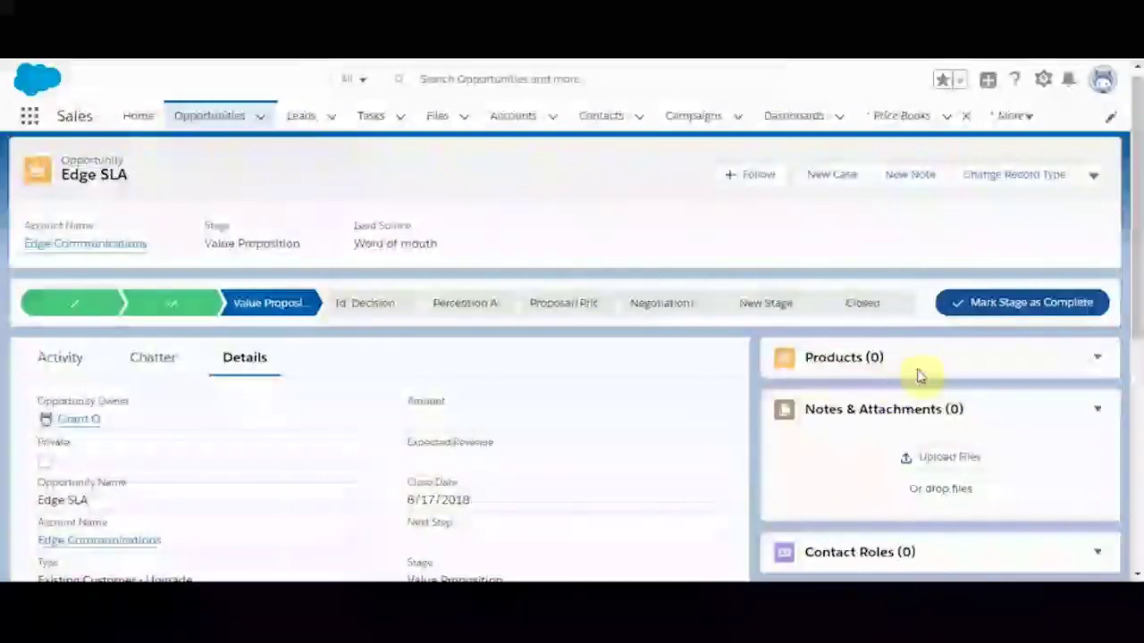
{"action": "left_click", "coordinate": [1102, 360]}
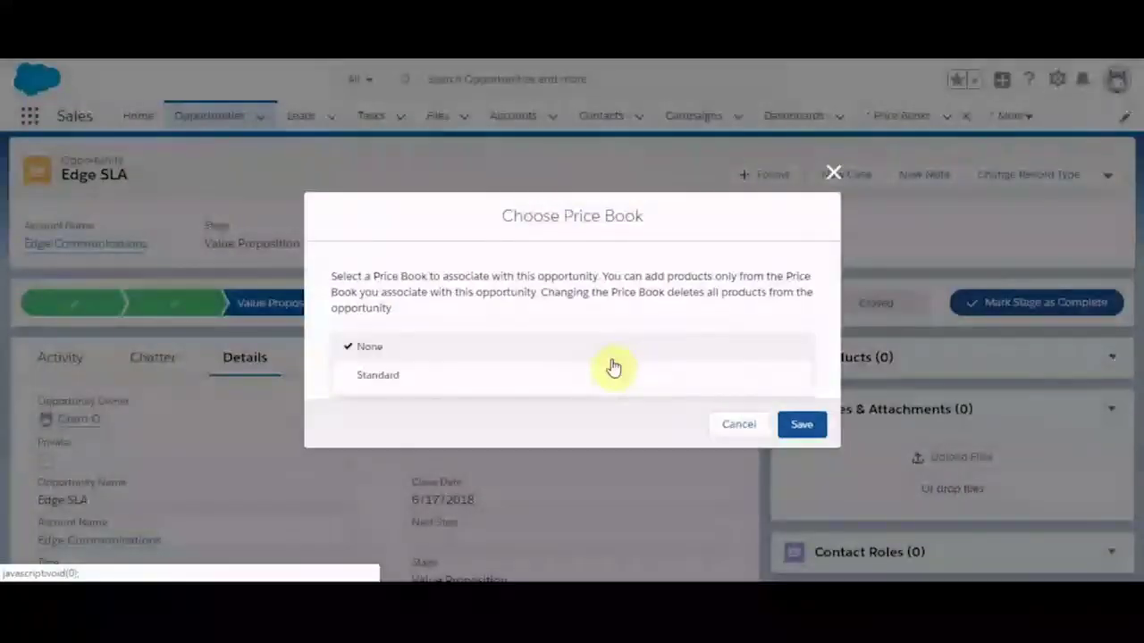
{"action": "left_click", "coordinate": [596, 377]}
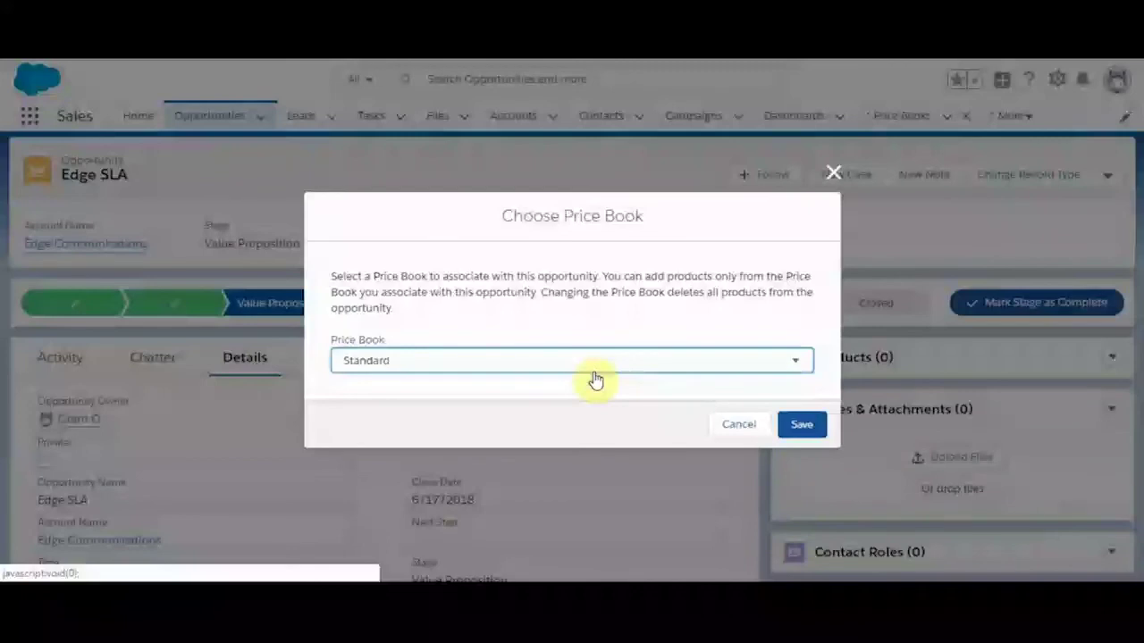
{"action": "left_click", "coordinate": [832, 179]}
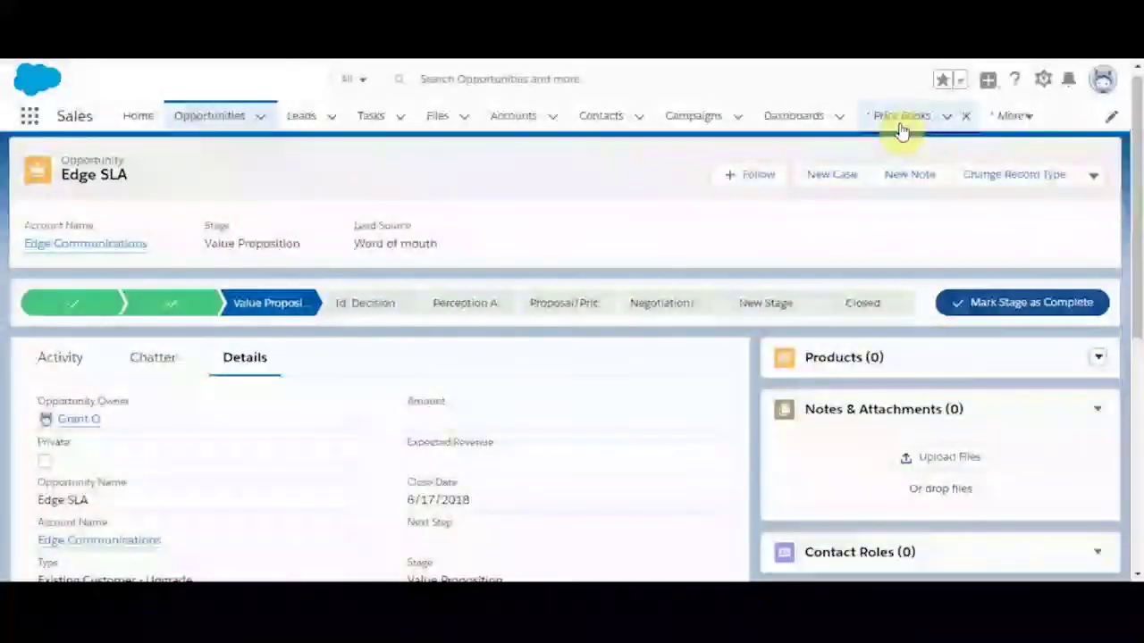
Open the Overseas Pricebook record, mark it as Active and save it
{"action": "left_click", "coordinate": [899, 127]}
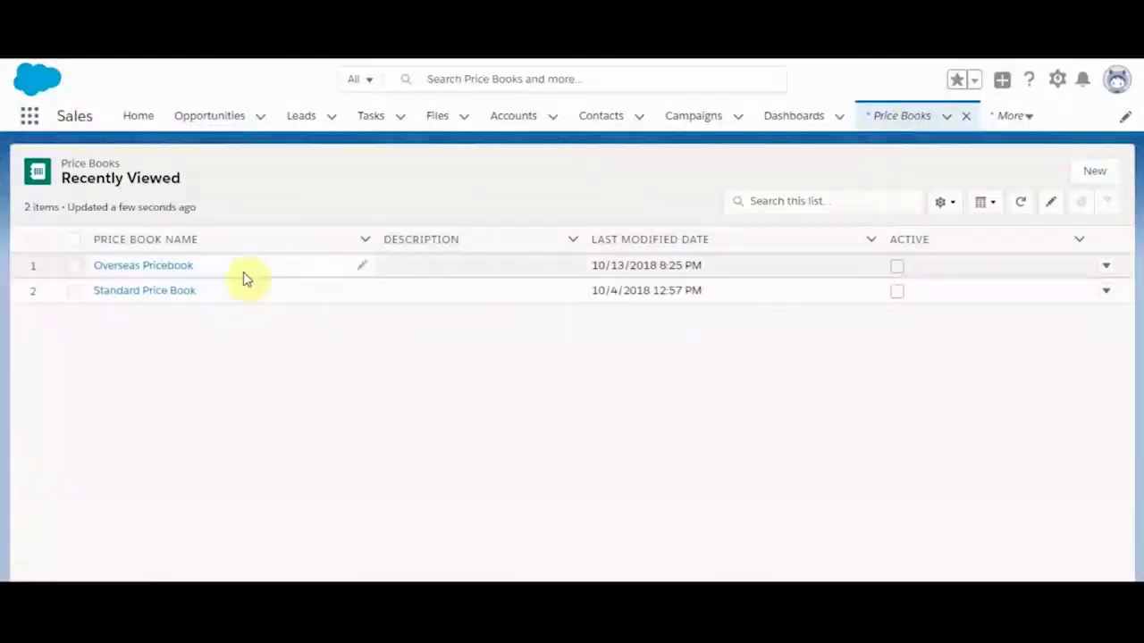
{"action": "left_click", "coordinate": [179, 271]}
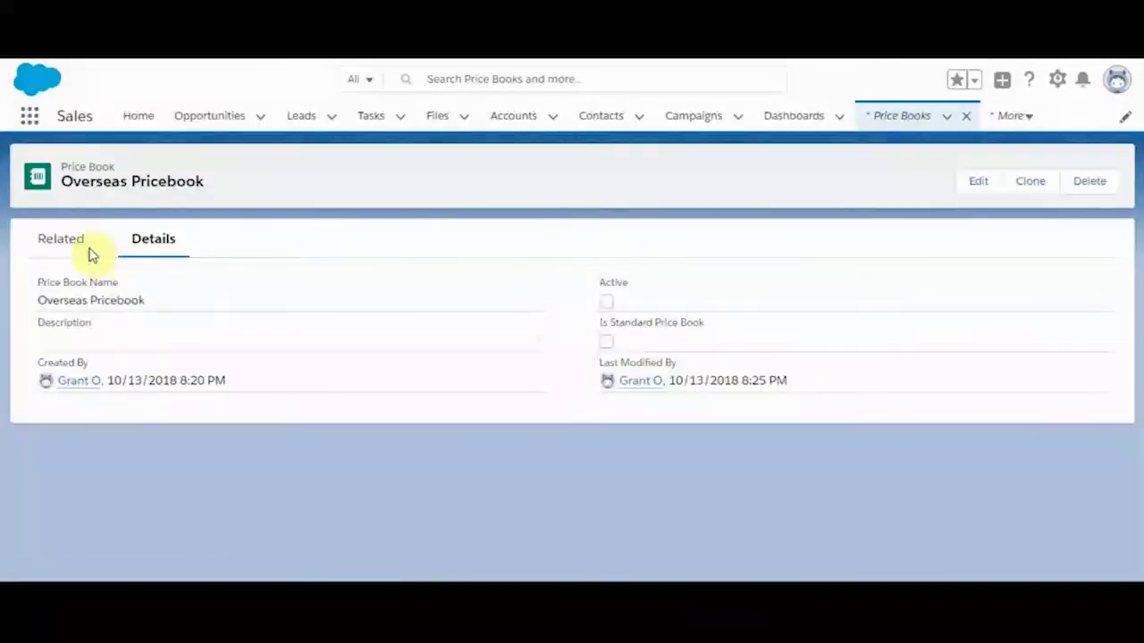
{"action": "double_click", "coordinate": [608, 302]}
{"action": "left_click", "coordinate": [589, 312]}
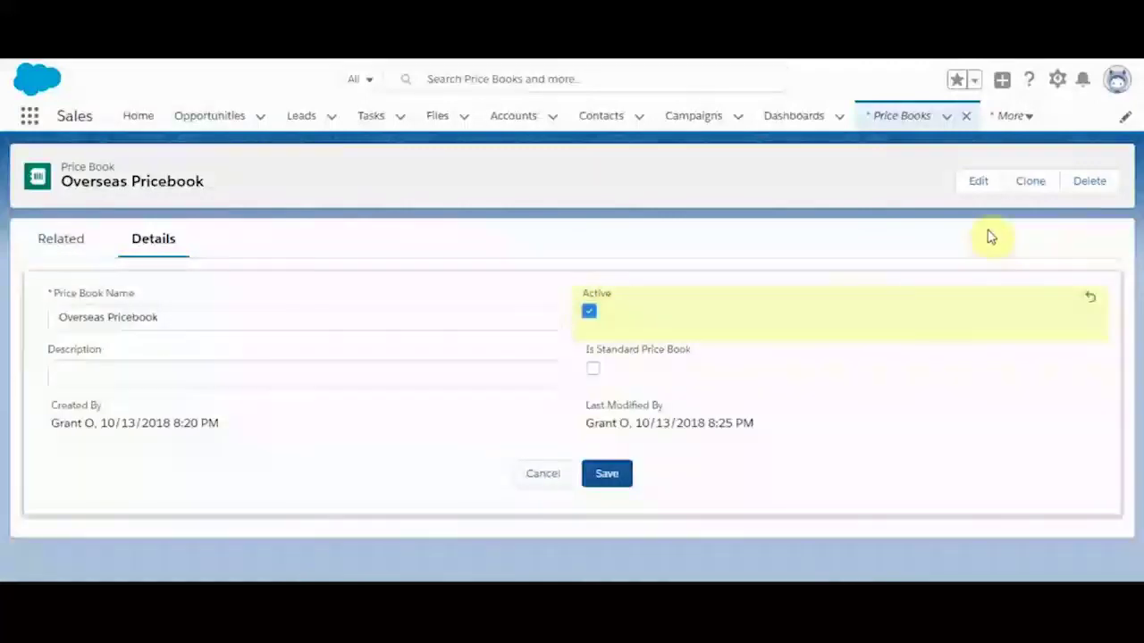
{"action": "left_click", "coordinate": [608, 475]}
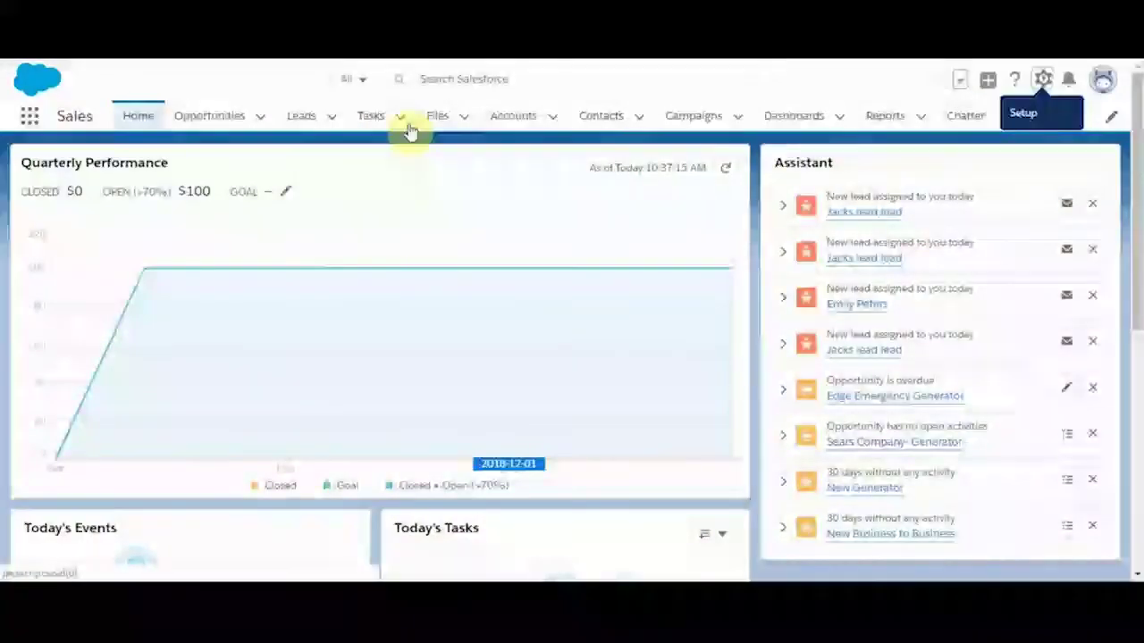
Reopen the Edge SLA opportunity and associate the Overseas Pricebook with it as its price book
{"action": "left_click", "coordinate": [201, 124]}
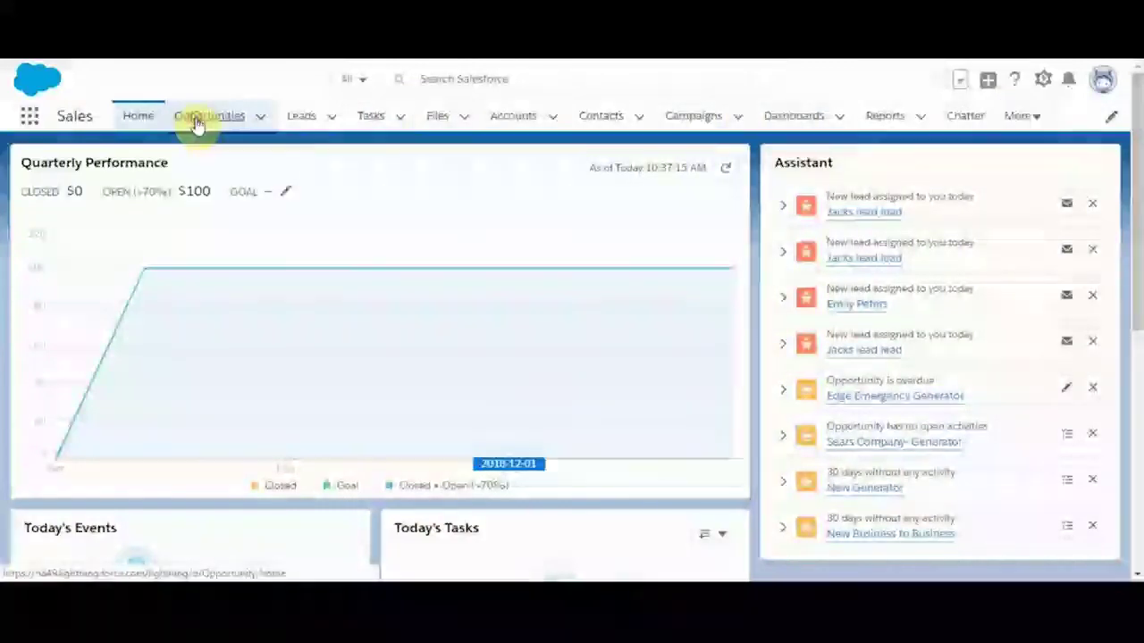
{"action": "left_click", "coordinate": [96, 271]}
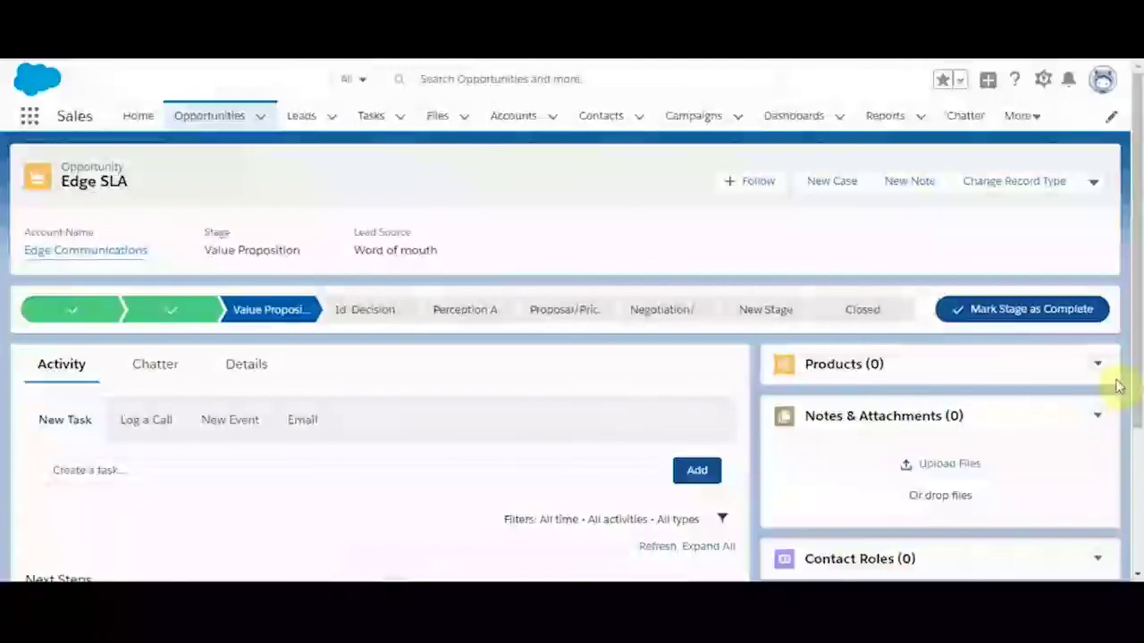
{"action": "left_click", "coordinate": [1105, 372]}
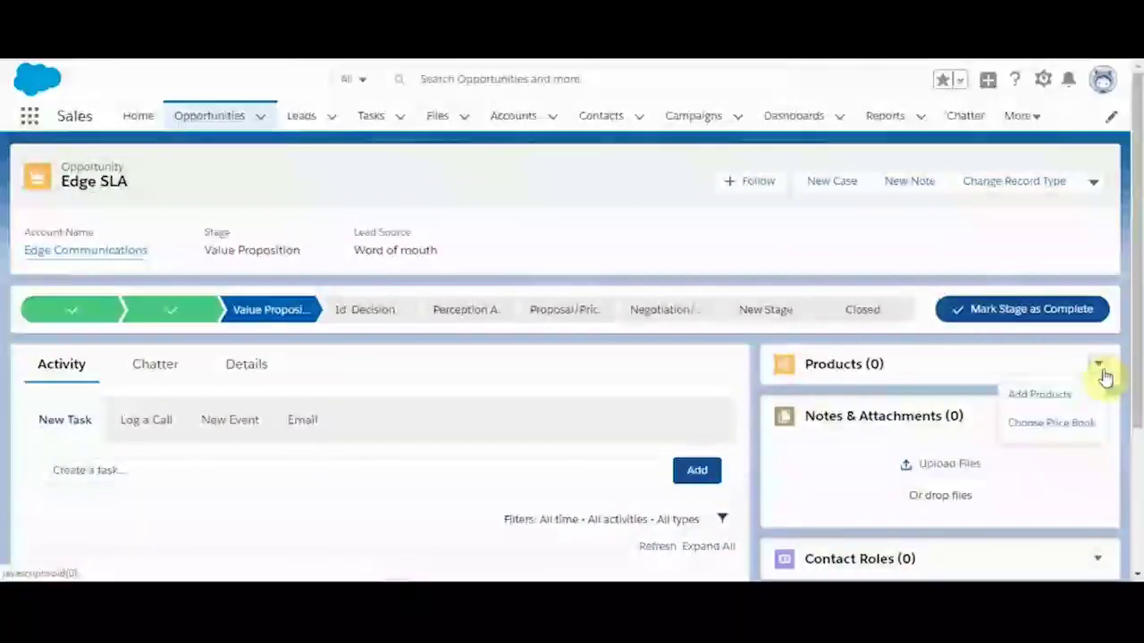
{"action": "left_click", "coordinate": [1058, 424]}
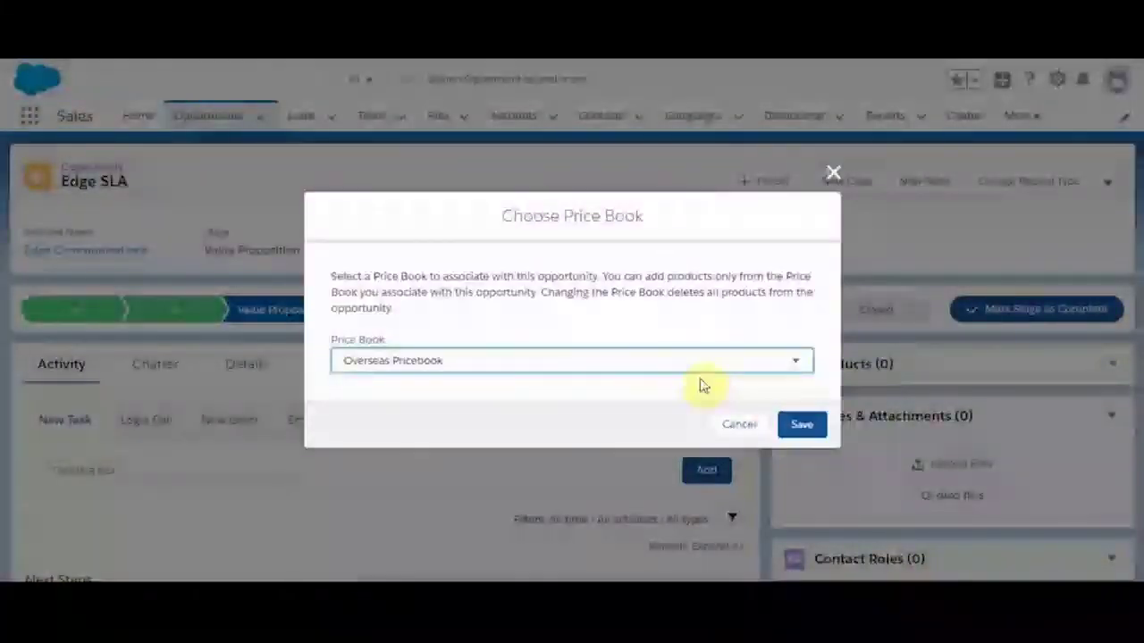
{"action": "left_click", "coordinate": [821, 425]}
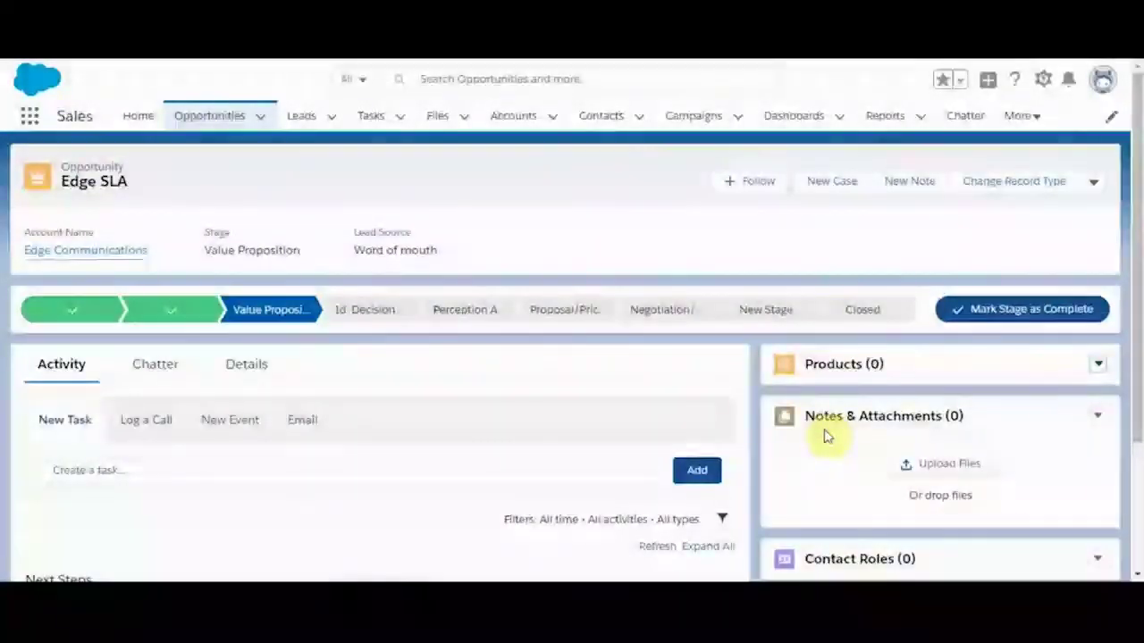
Select SLA: Silver, SLA: Platinum and SLA: Gold as products to add to the Edge SLA opportunity
{"action": "left_click", "coordinate": [1098, 363]}
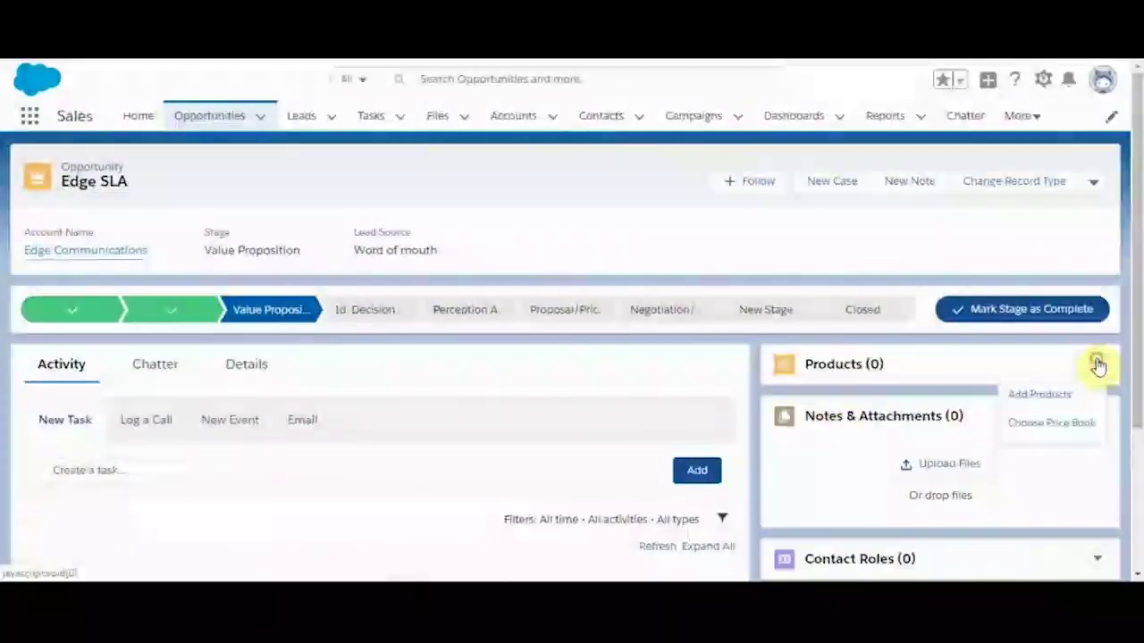
{"action": "left_click", "coordinate": [1055, 395]}
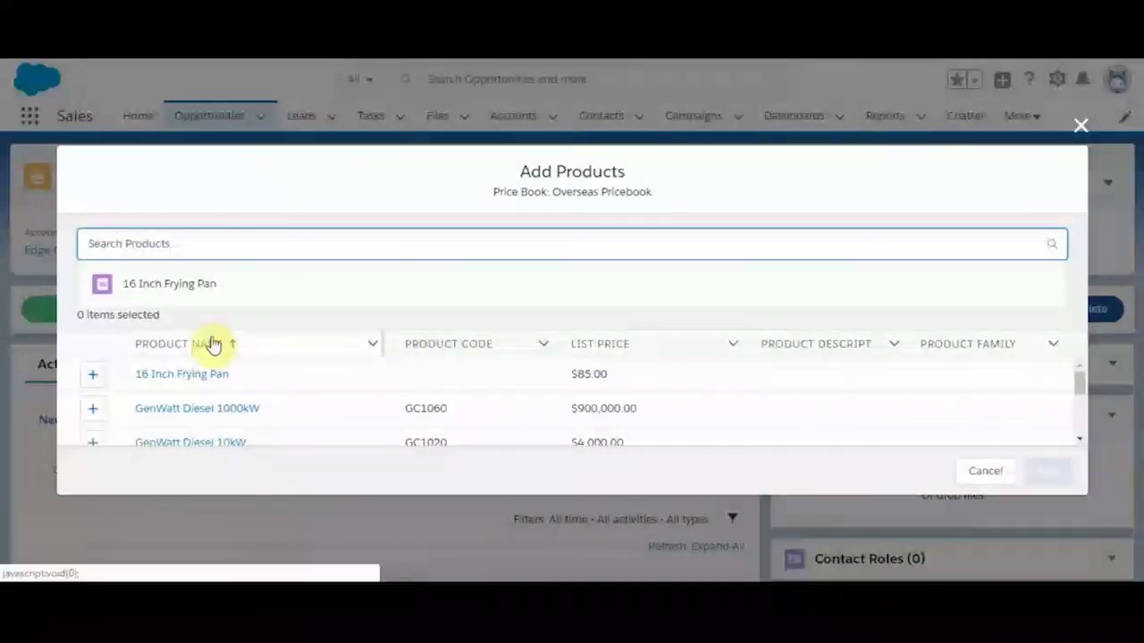
{"action": "scroll", "coordinate": [136, 409], "scroll_direction": "down", "scroll_amount": 5}
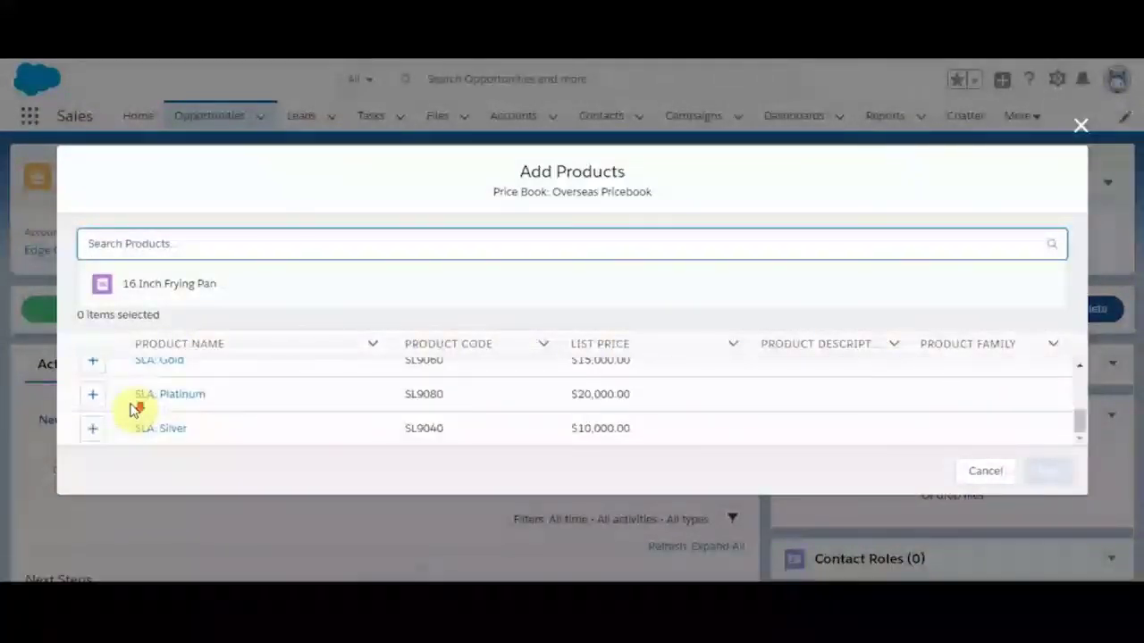
{"action": "left_click", "coordinate": [93, 428]}
{"action": "left_click", "coordinate": [93, 395]}
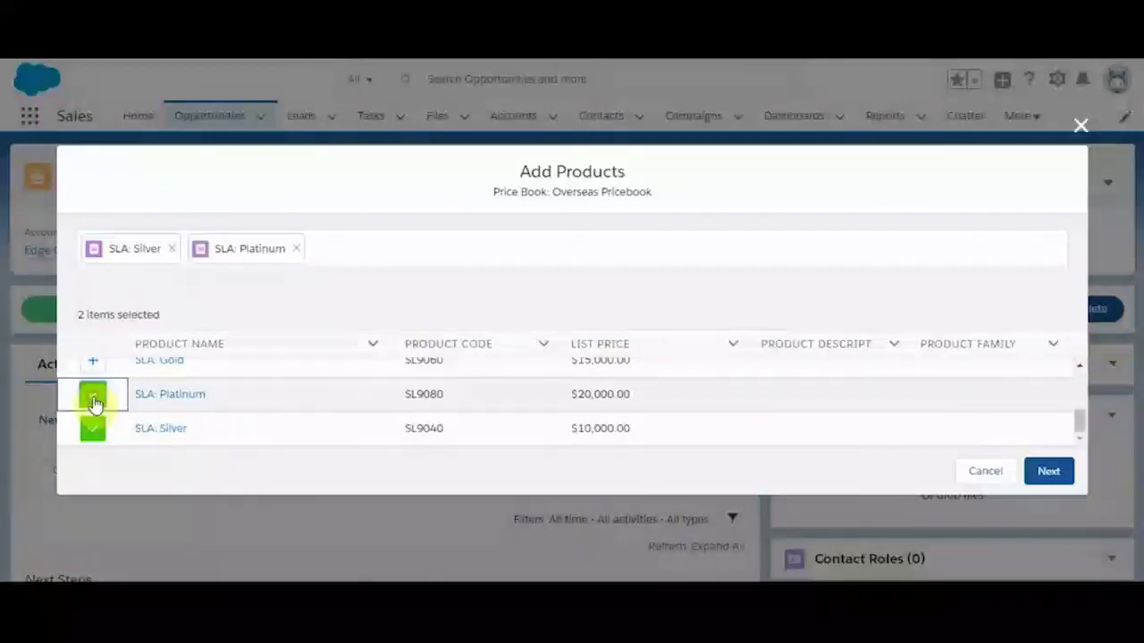
{"action": "left_click", "coordinate": [93, 362]}
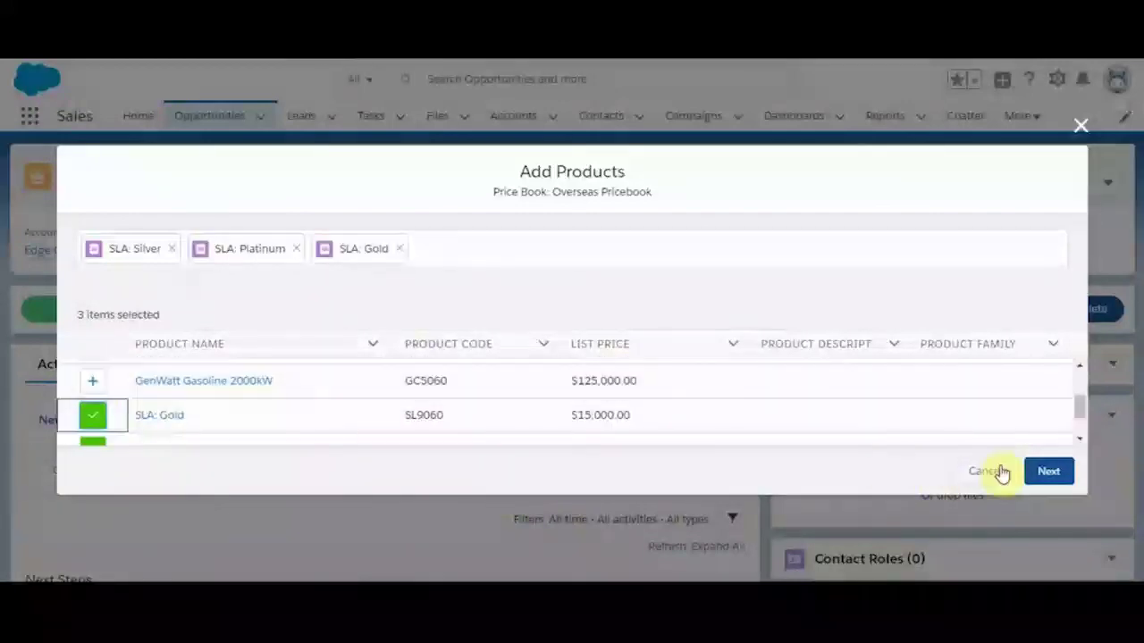
{"action": "left_click", "coordinate": [1047, 472]}
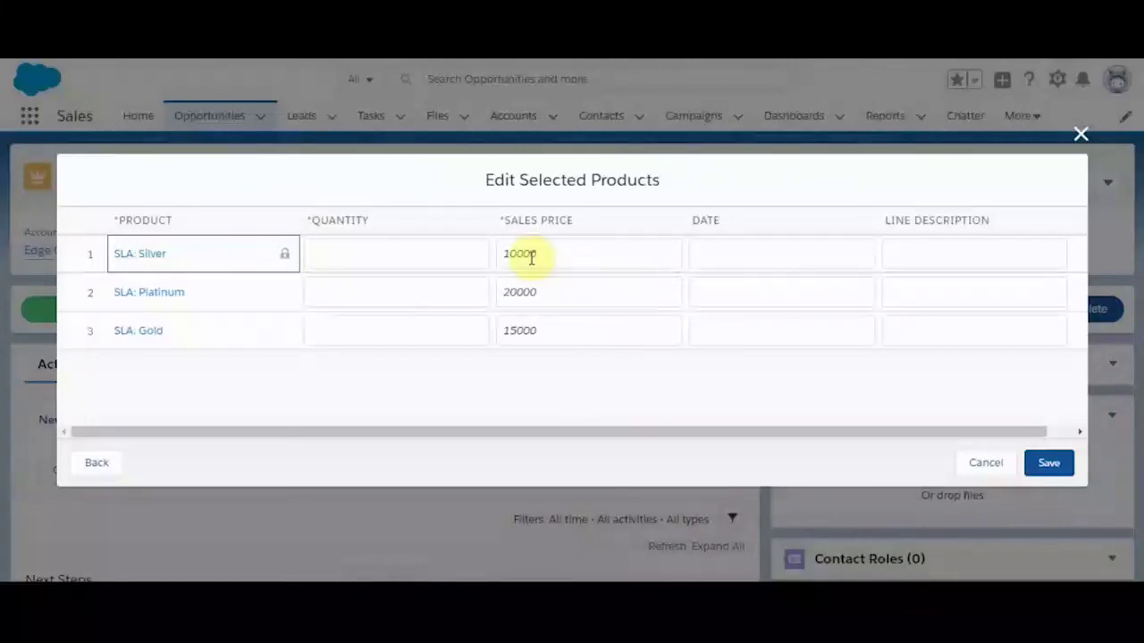
Set the quantity to 1 for SLA: Silver, SLA: Platinum and SLA: Gold, and save the opportunity products
{"action": "left_click", "coordinate": [1049, 464]}
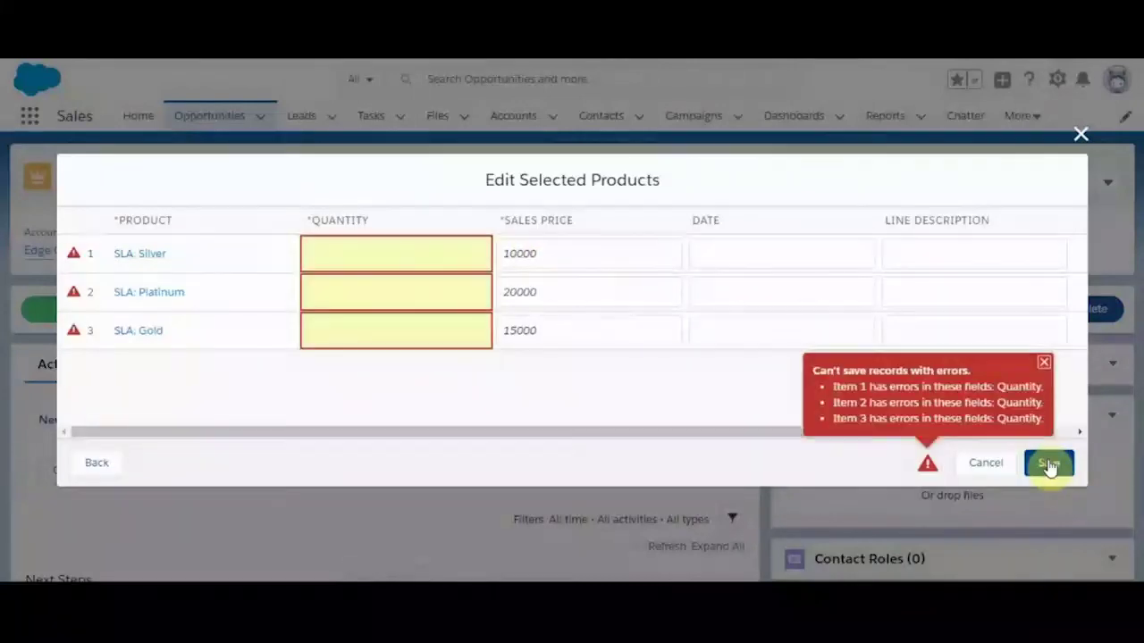
{"action": "left_click", "coordinate": [417, 243]}
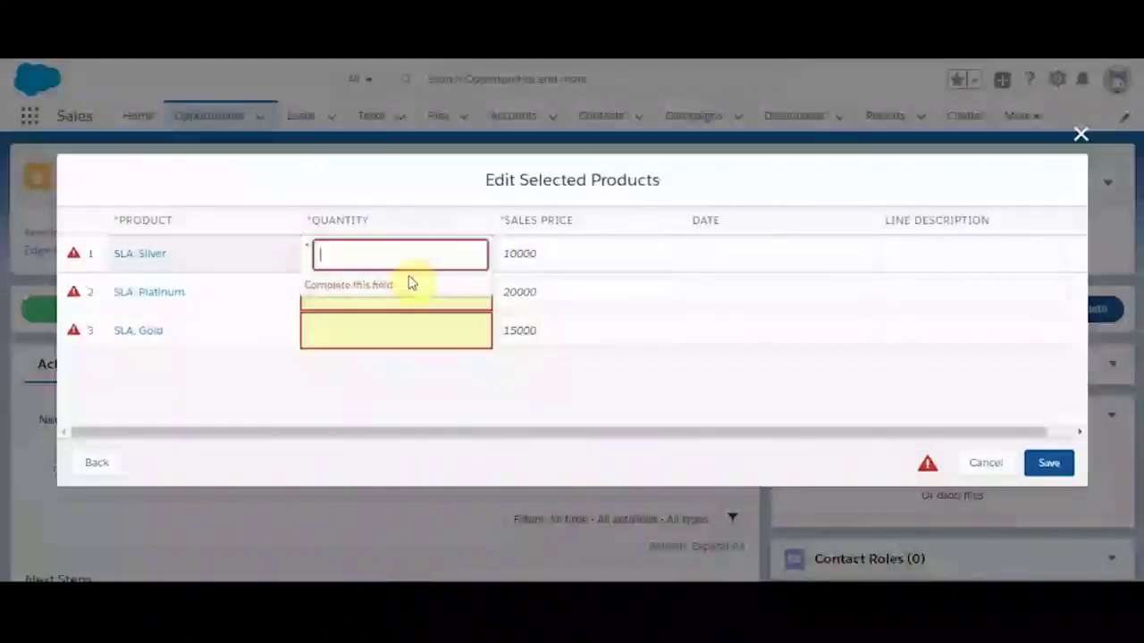
{"action": "type", "text": "1"}
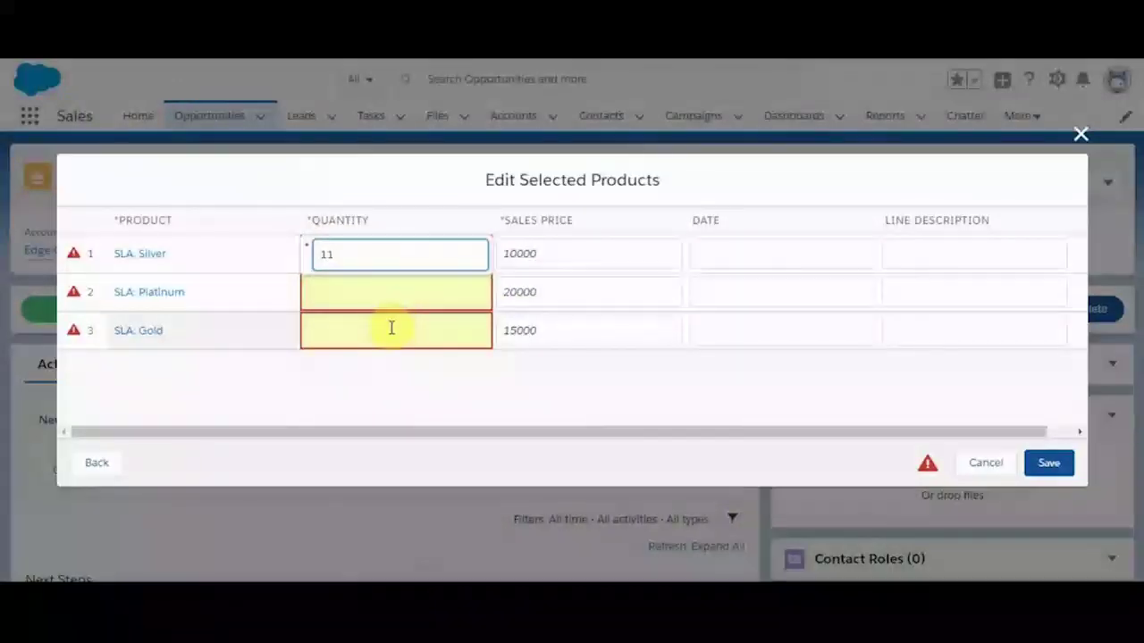
{"action": "left_click", "coordinate": [368, 294]}
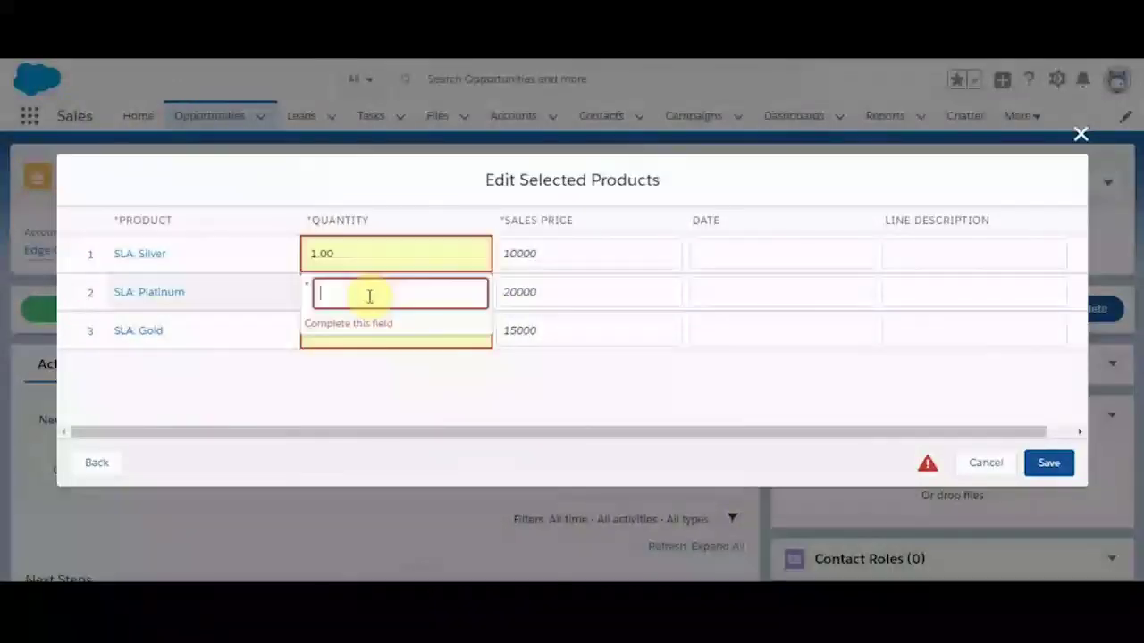
{"action": "type", "text": "1"}
{"action": "left_click", "coordinate": [361, 336]}
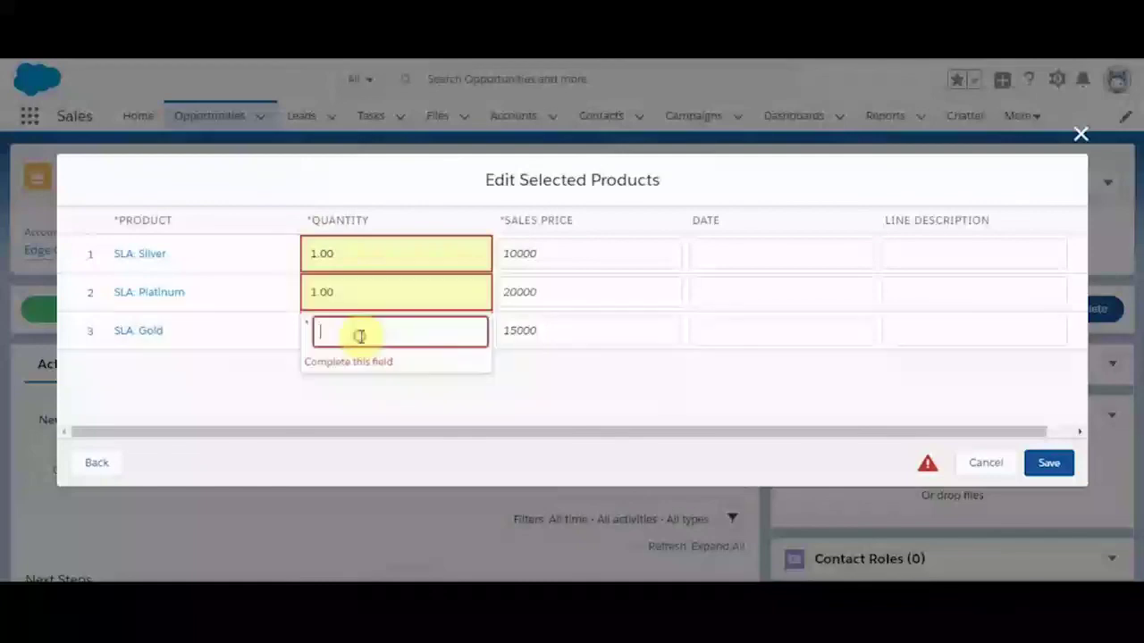
{"action": "type", "text": "1"}
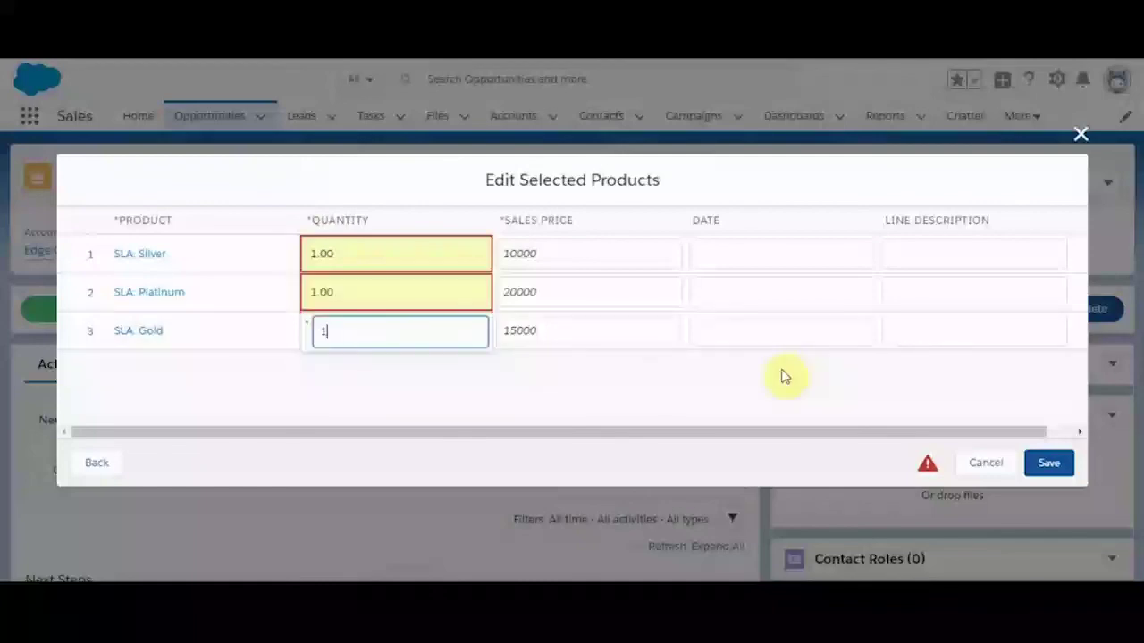
{"action": "left_click", "coordinate": [1049, 465]}
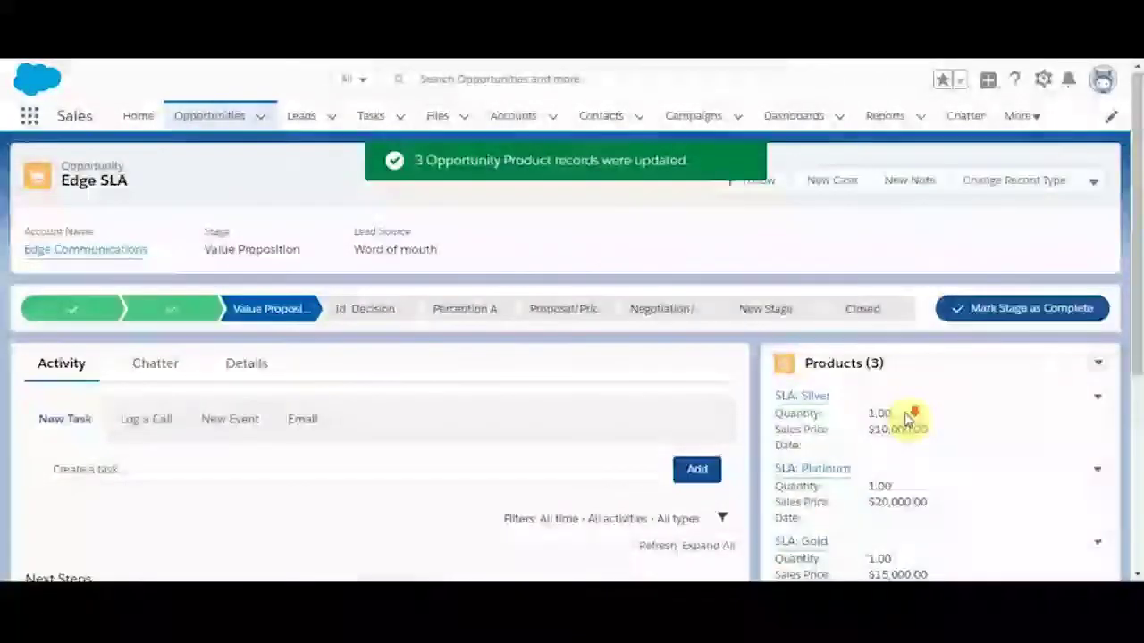
Review the added products and show the Edge SLA opportunity's details to check its amount
{"action": "scroll", "coordinate": [907, 419], "scroll_direction": "down", "scroll_amount": 3}
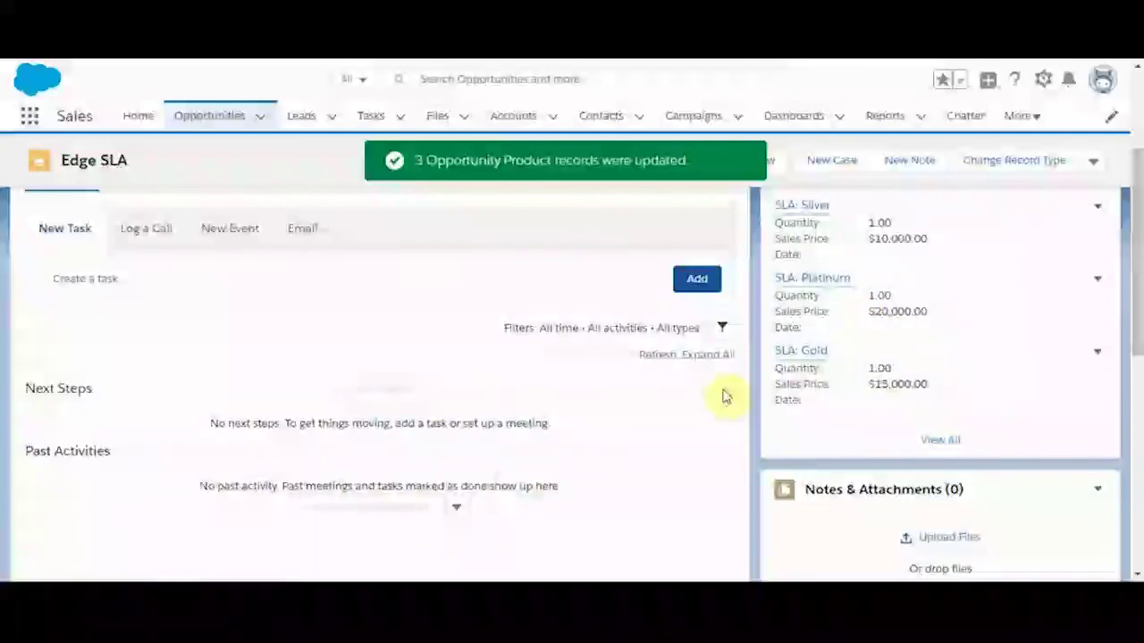
{"action": "scroll", "coordinate": [135, 230], "scroll_direction": "up", "scroll_amount": 3}
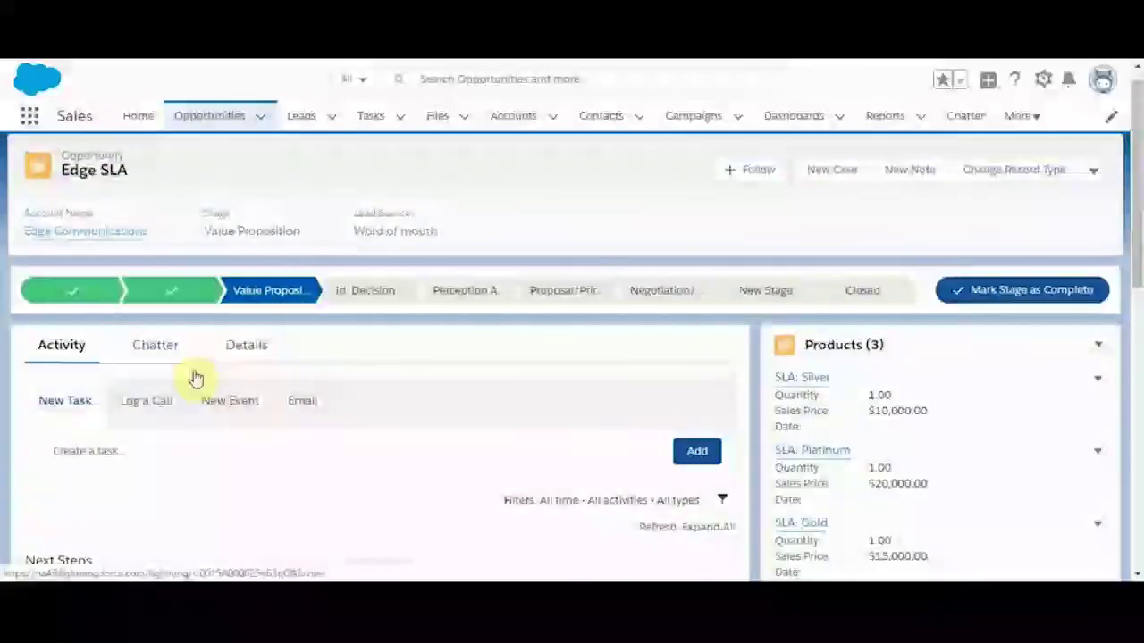
{"action": "left_click", "coordinate": [255, 348]}
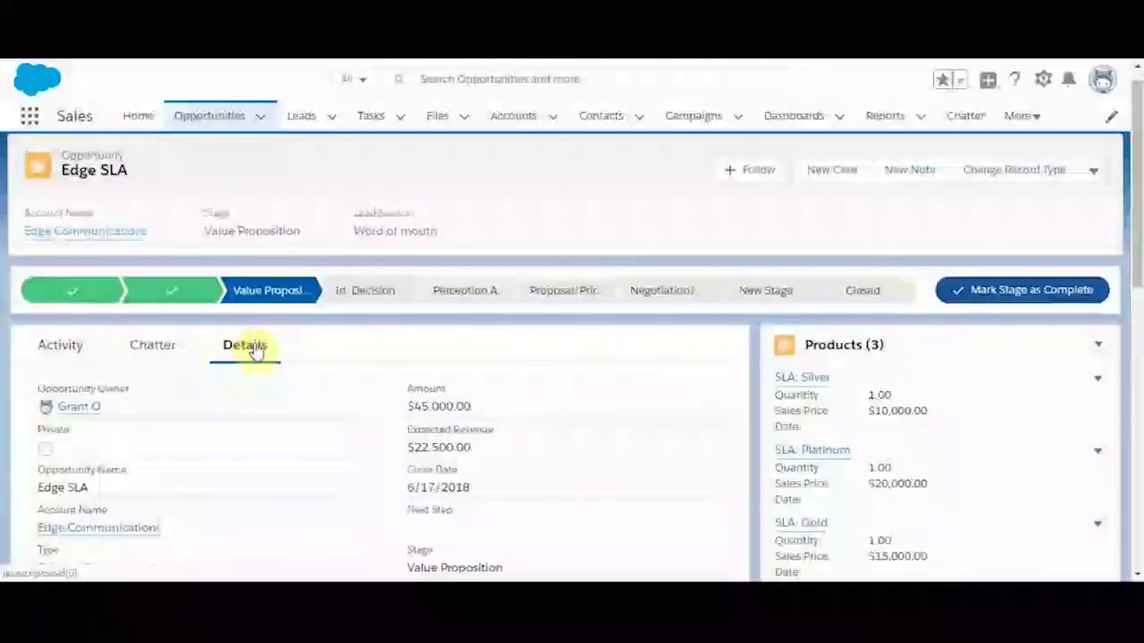